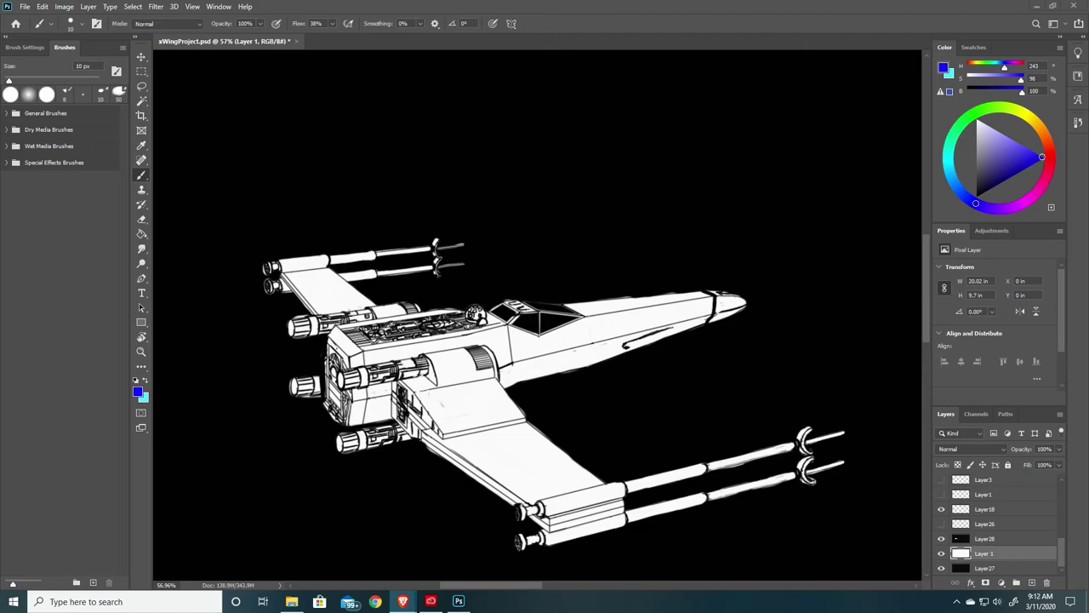
Switch to the Brave browser and examine the comic artwork in the superhero costumes article, from Superman down to Deadpool
left_click(402, 601)
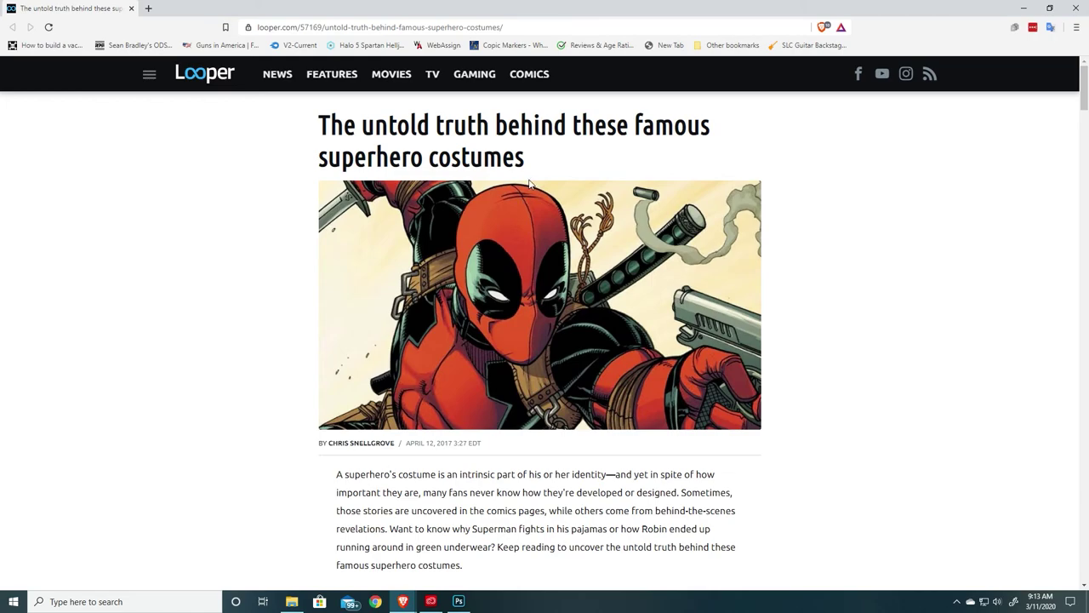
scroll(606, 231, "down", 5)
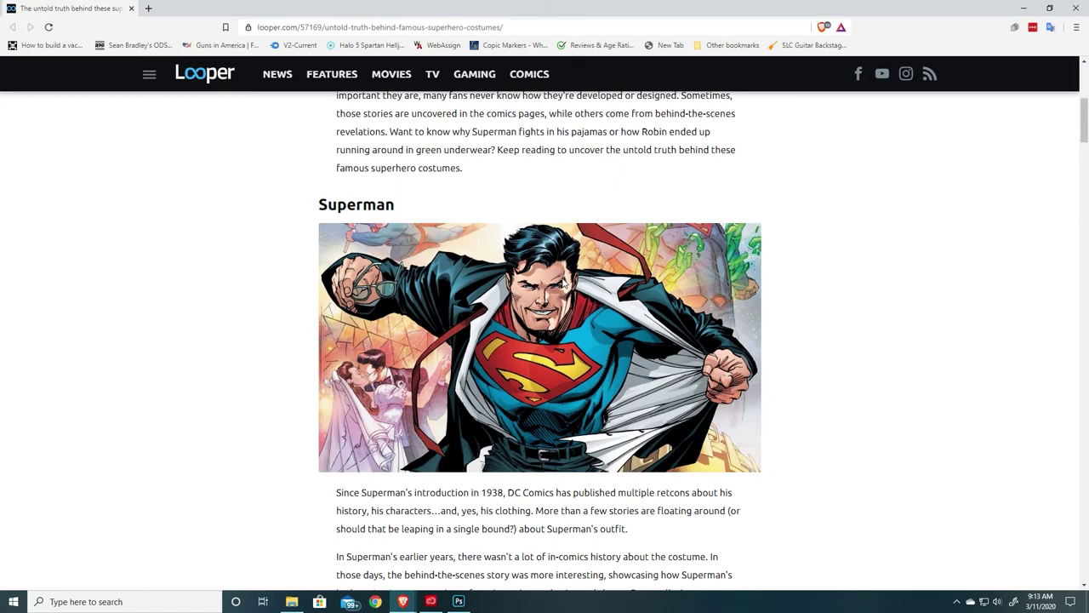
scroll(563, 282, "down", 9)
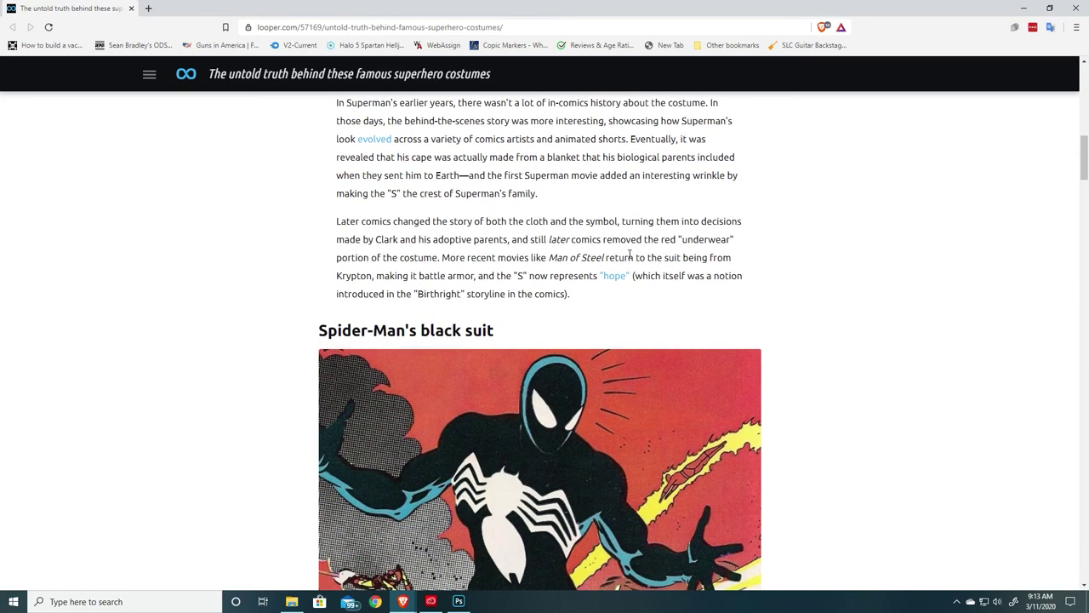
scroll(630, 254, "up", 2)
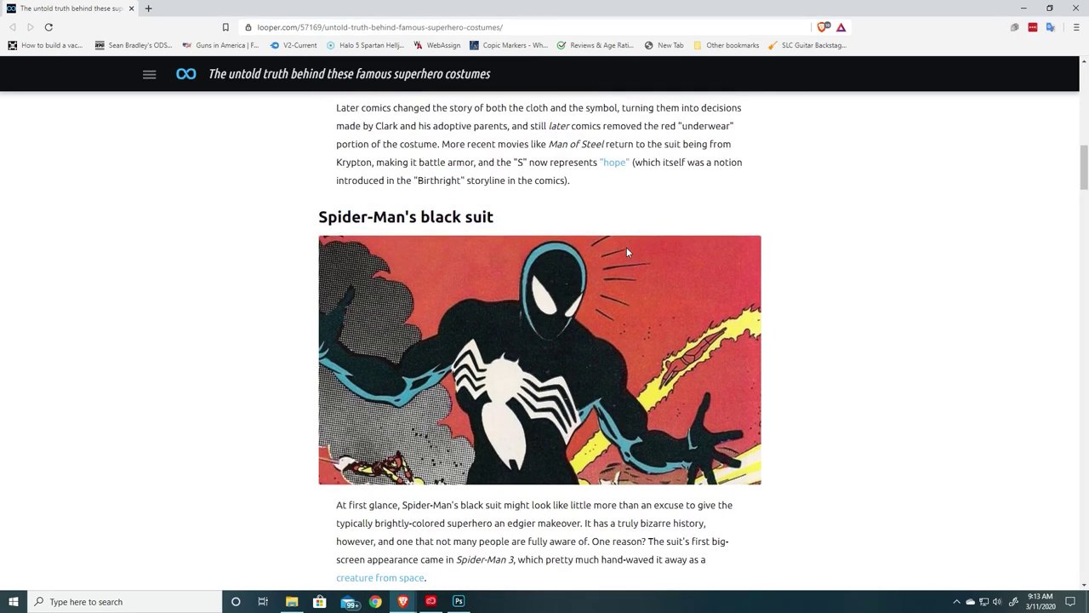
scroll(626, 246, "down", 7)
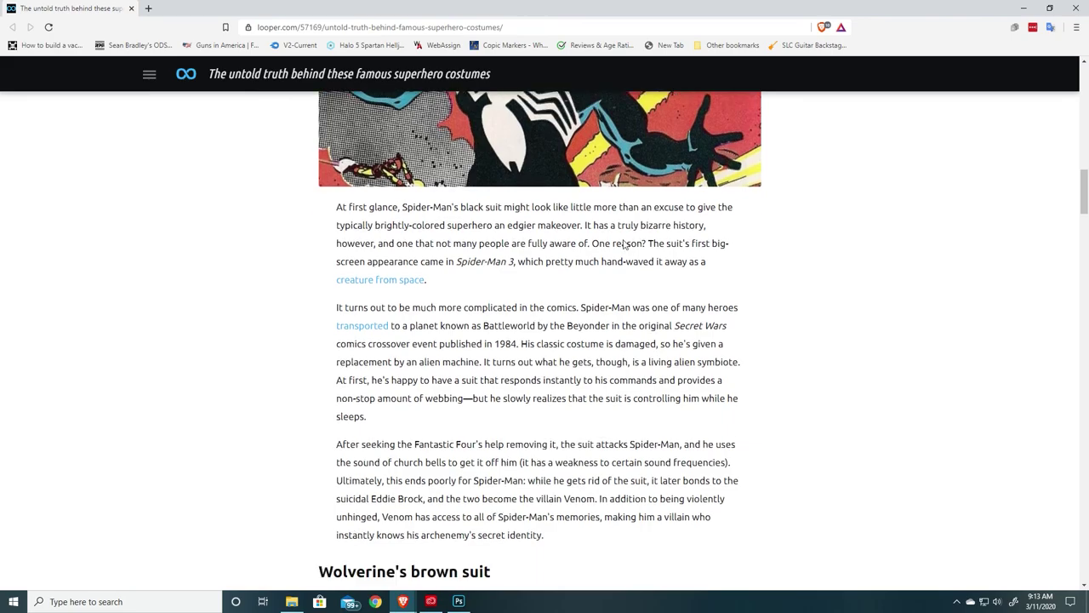
scroll(626, 240, "down", 9)
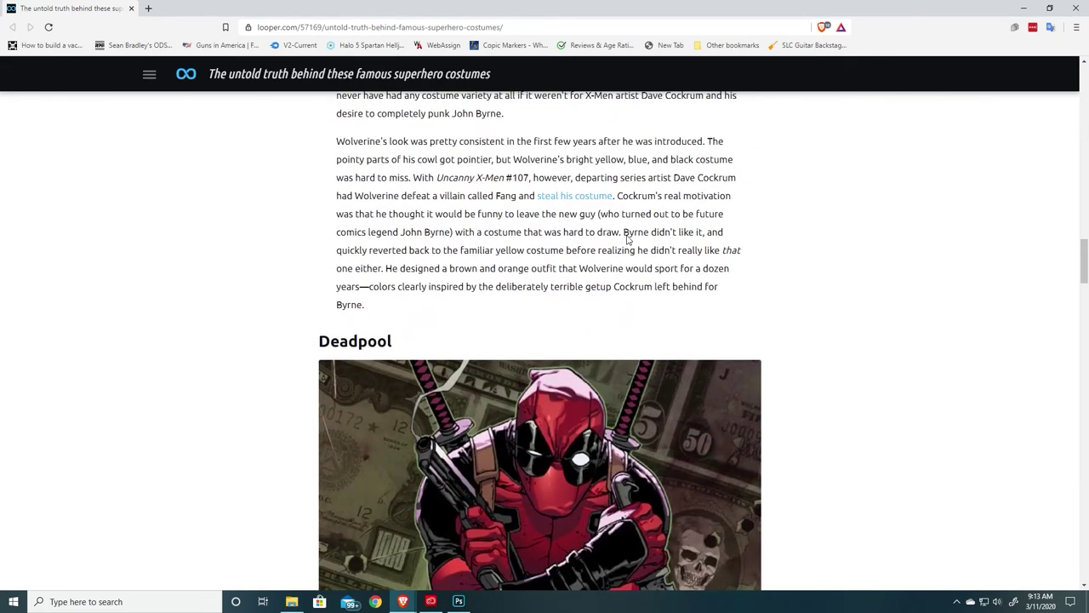
scroll(627, 240, "up", 2)
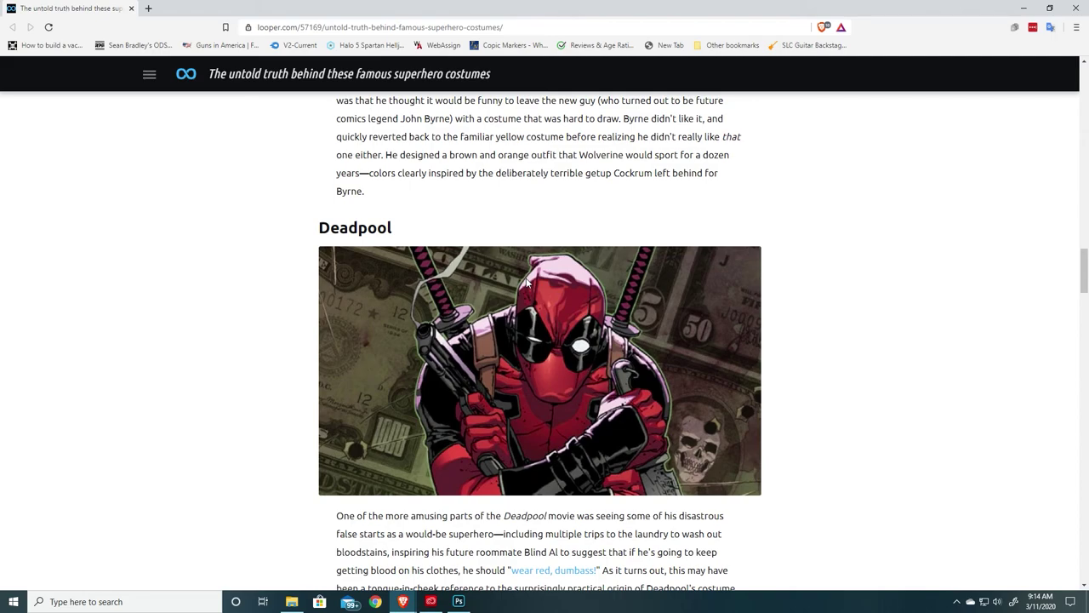
Back in Photoshop, add a layer above Layer28 and paint a small pale lavender ring (H 243, S 17, B 94) beyond the X-wing's nose
key("alt+Tab")
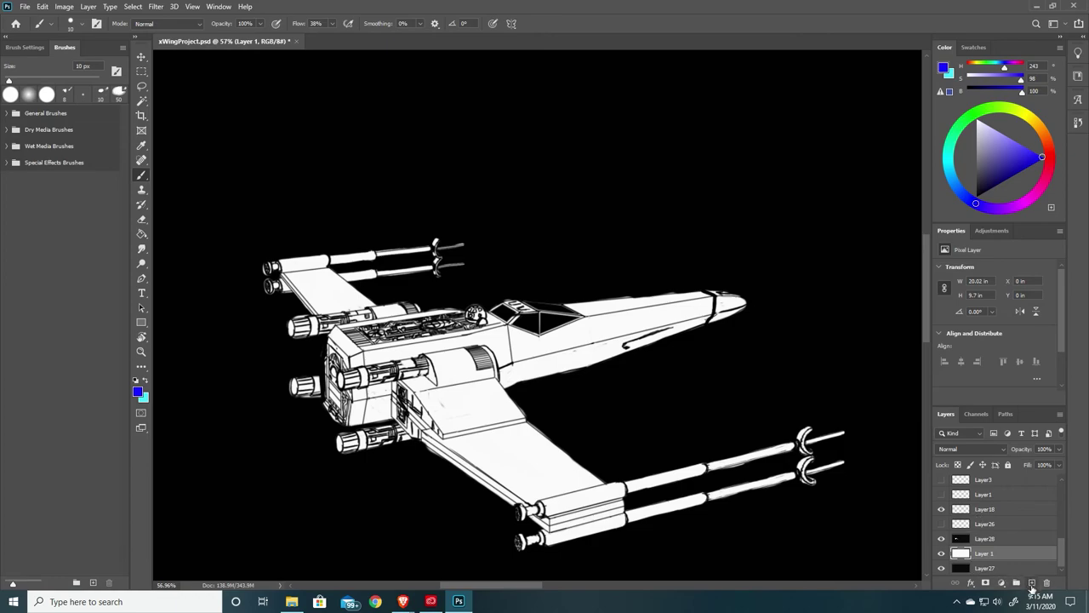
left_click(1032, 583)
left_click_drag(988, 558, 983, 534)
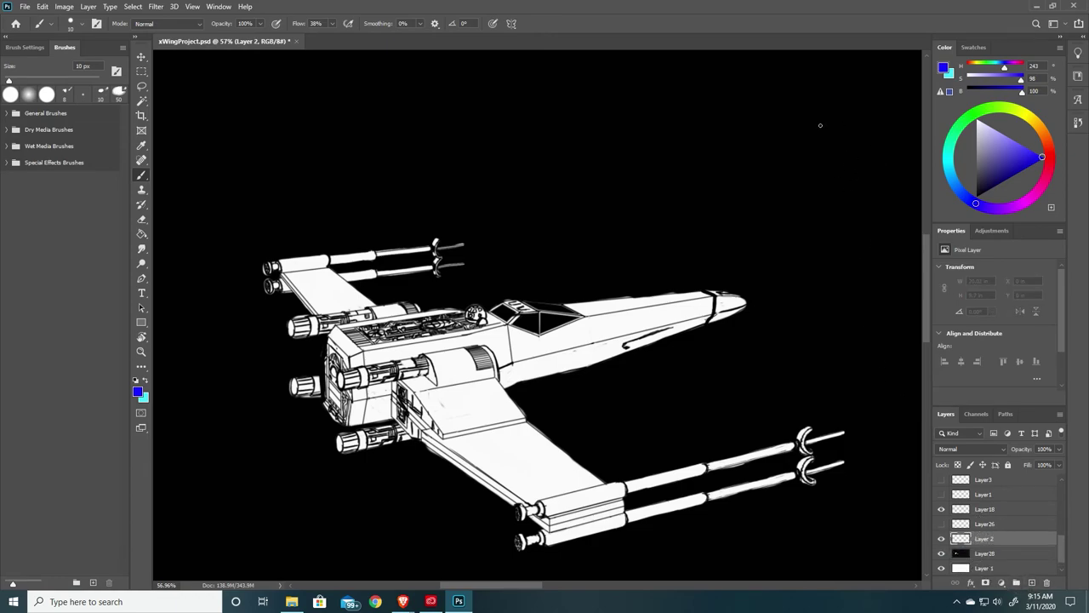
mouse_move(997, 145)
left_mouse_down()
mouse_move(978, 119)
mouse_move(988, 128)
left_mouse_up()
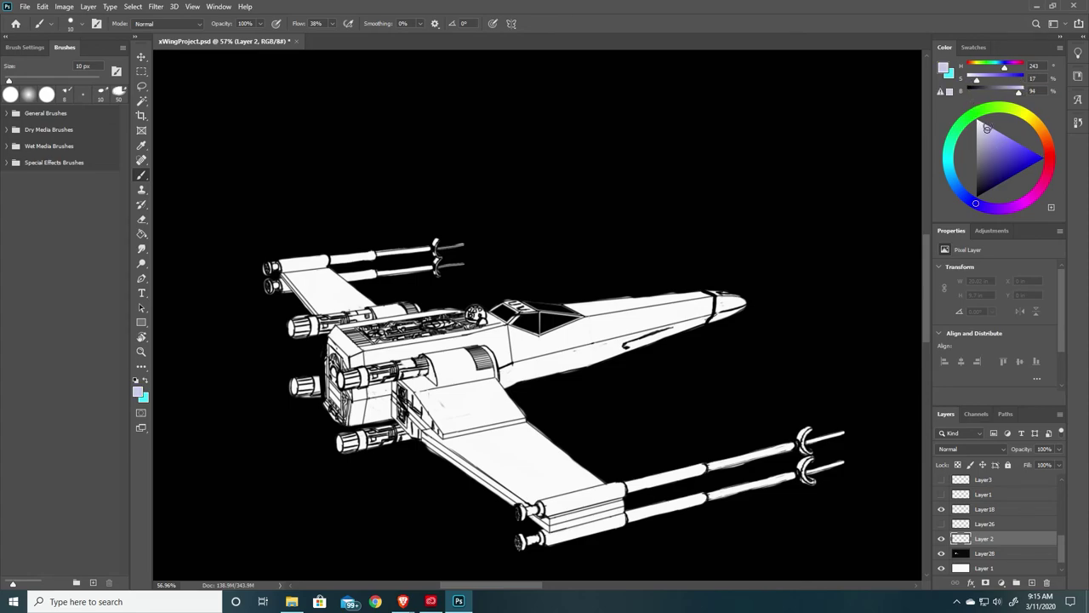
mouse_move(882, 119)
left_mouse_down()
mouse_move(885, 130)
mouse_move(881, 120)
left_mouse_up()
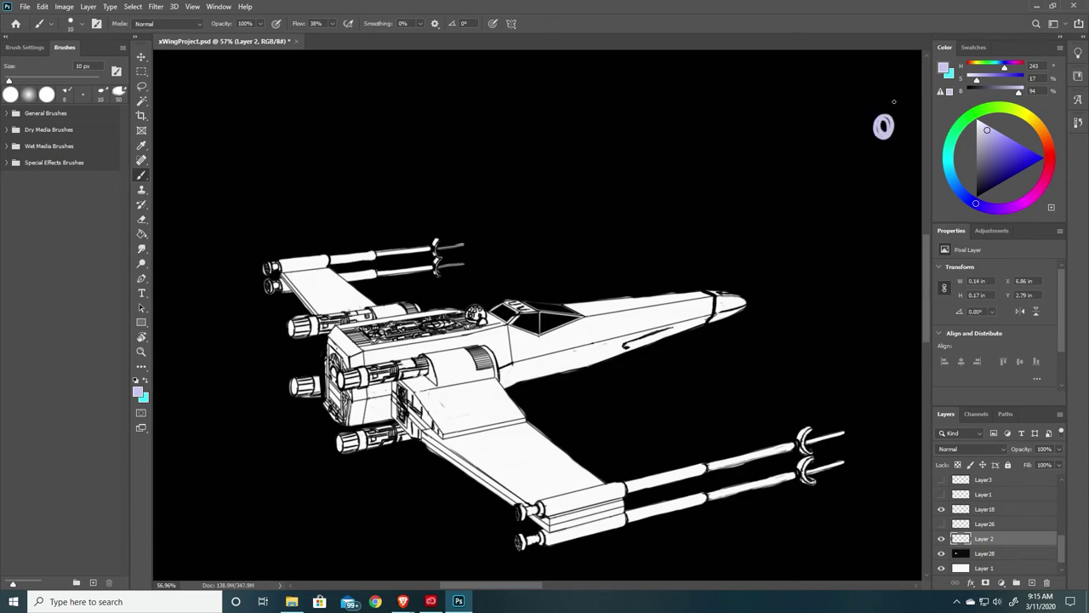
On Layer 1, lasso the rear end of the lower fuselage strip beside the engine housing with a 0 px feather
left_click(992, 566)
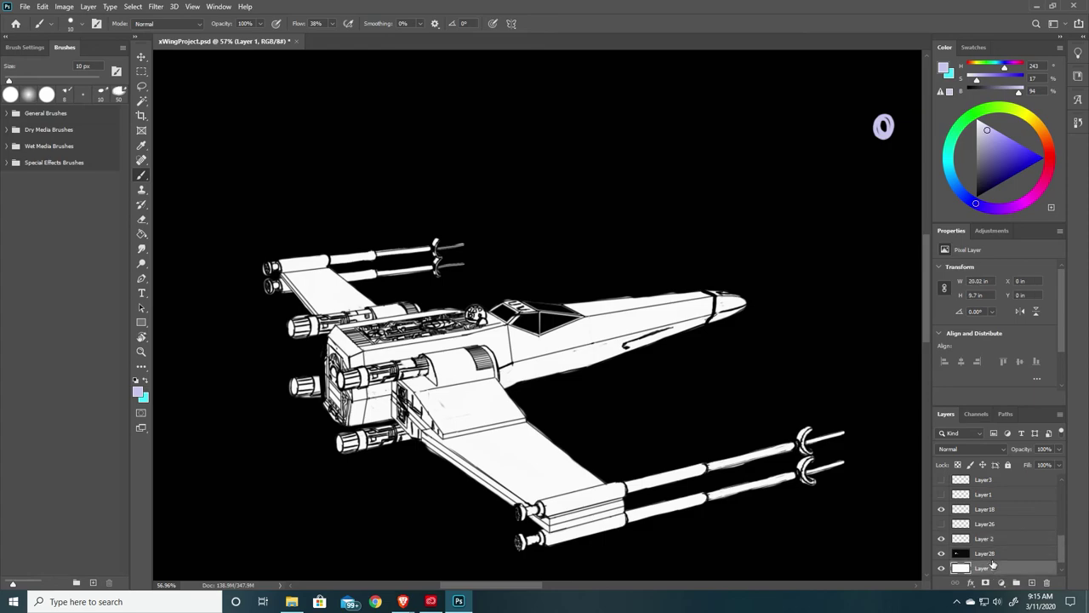
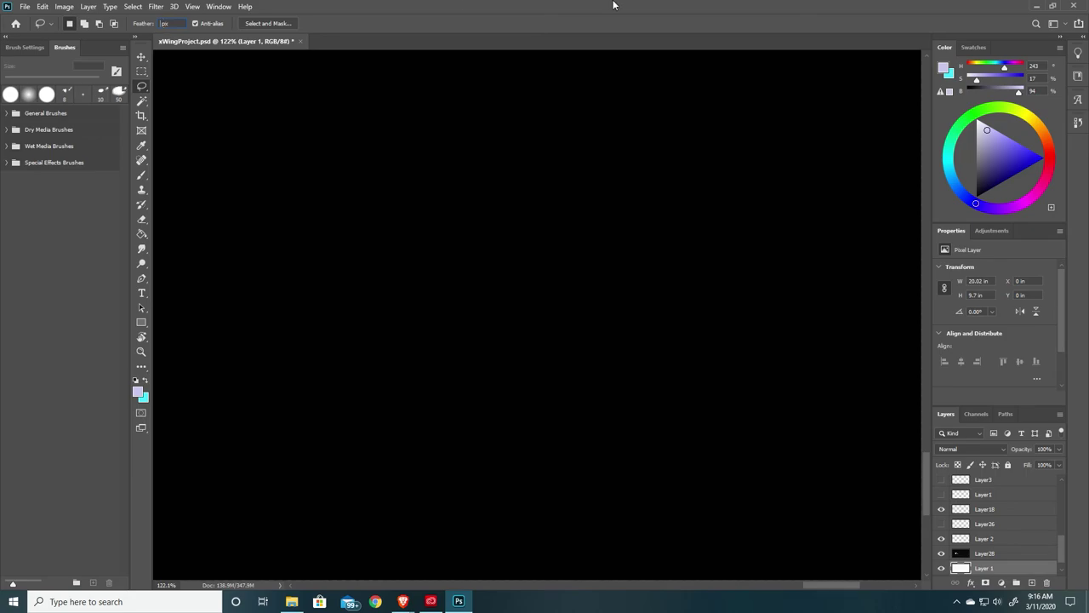
key("Return")
scroll(693, 324, "down", 5, "alt")
scroll(587, 274, "down", 3, "alt")
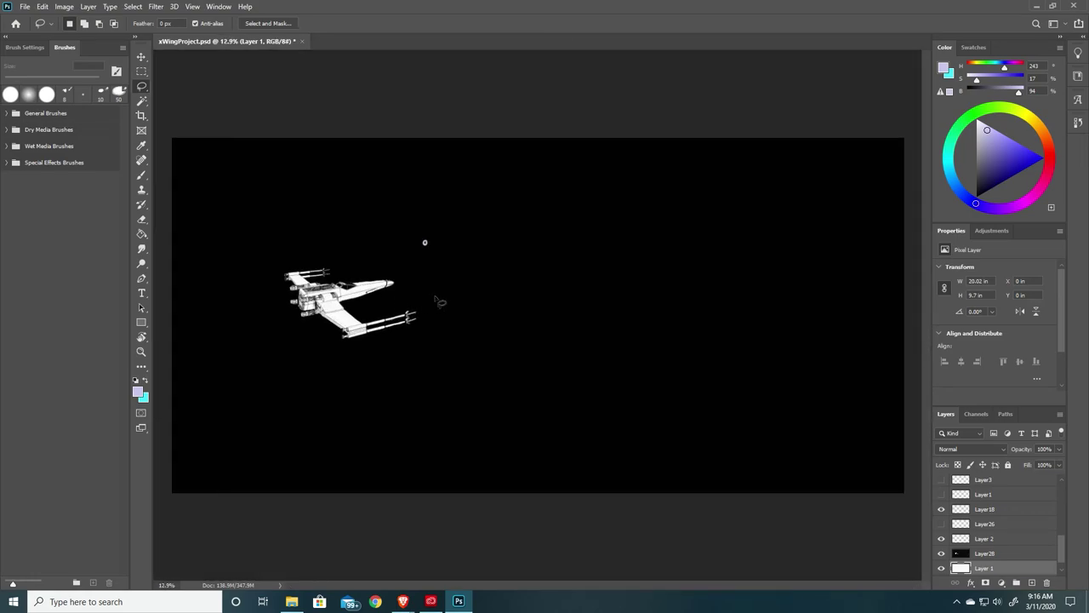
scroll(438, 301, "up", 1, "alt")
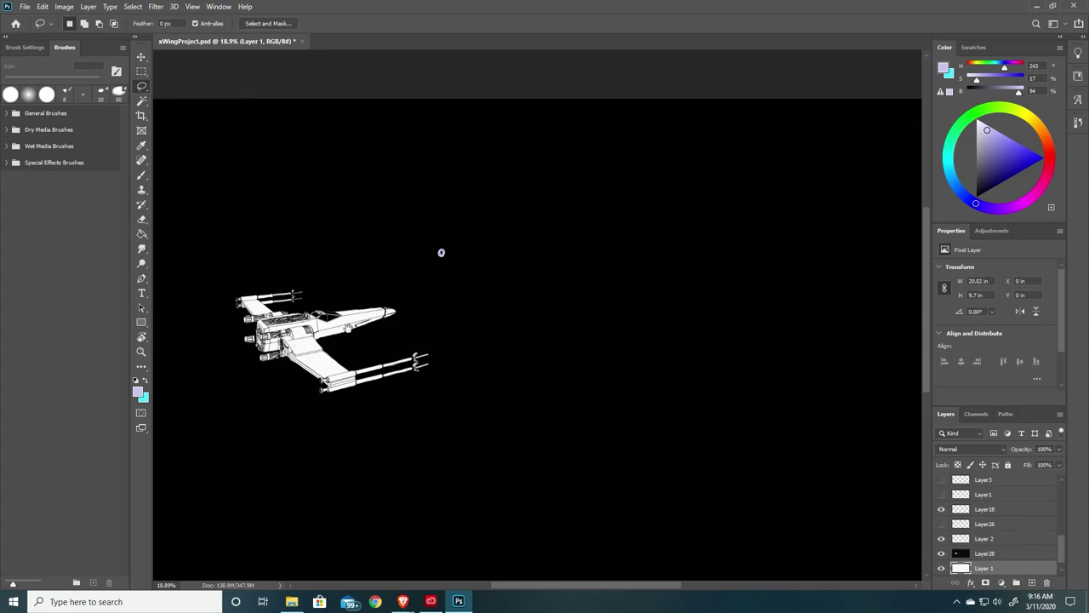
scroll(441, 252, "up", 4, "alt")
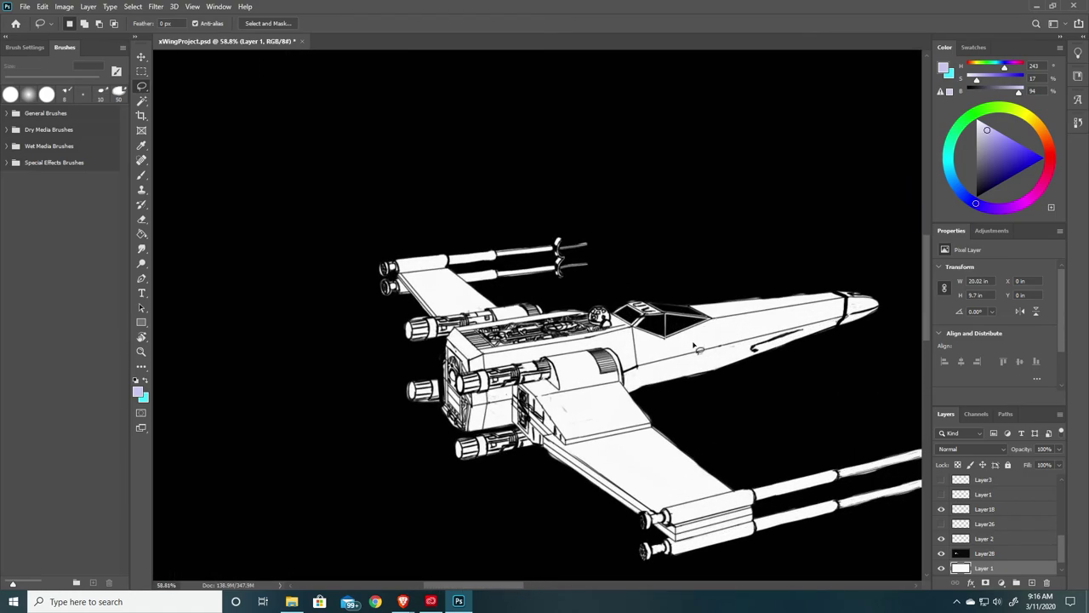
left_click_drag(741, 406, 756, 359)
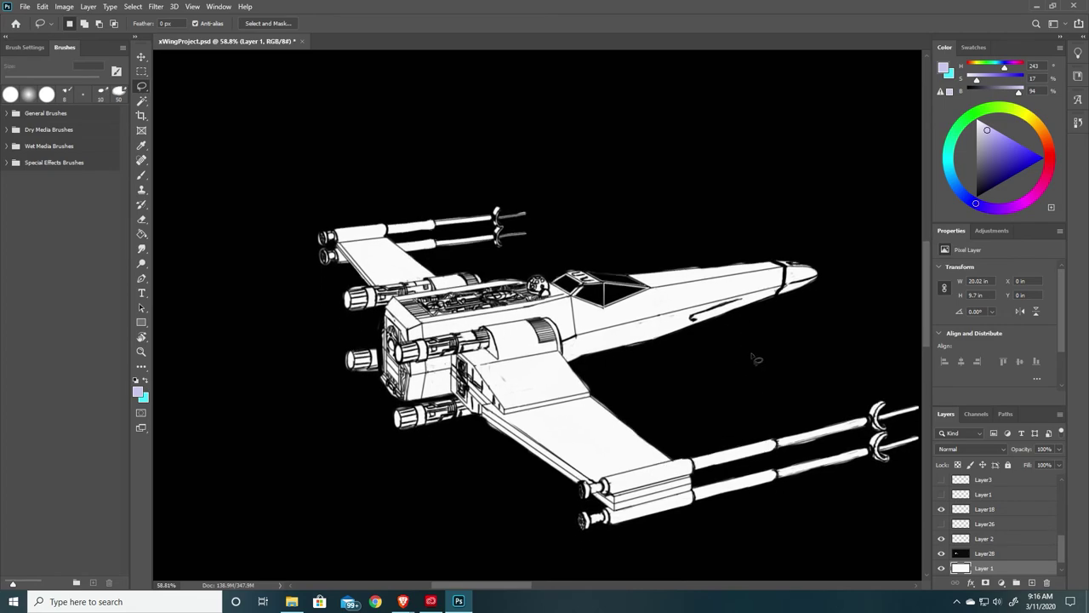
scroll(763, 318, "up", 2, "alt")
scroll(766, 320, "up", 1, "alt")
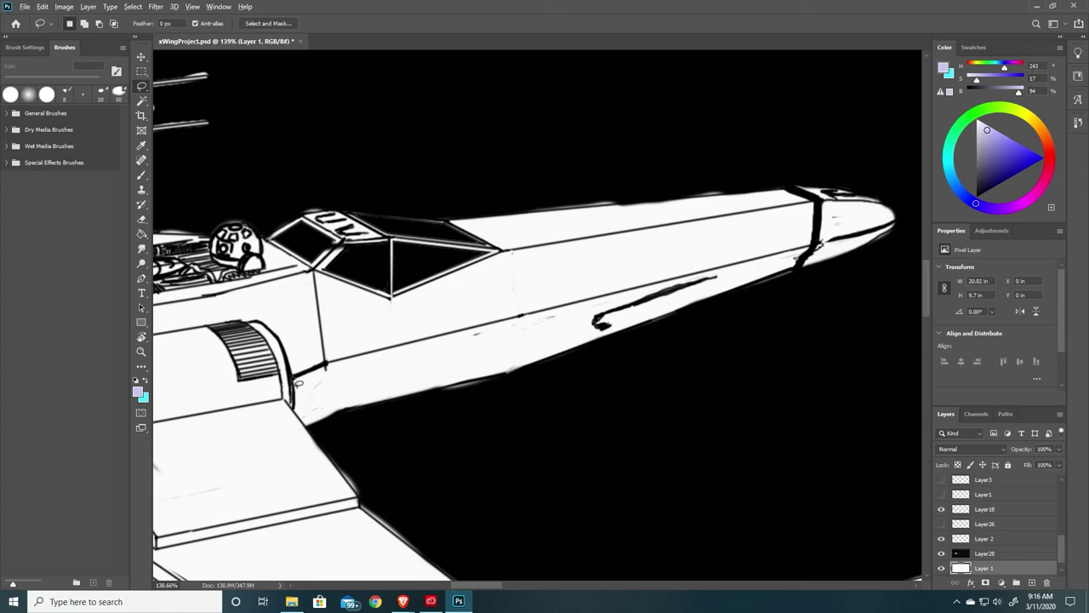
scroll(298, 383, "up", 5, "alt")
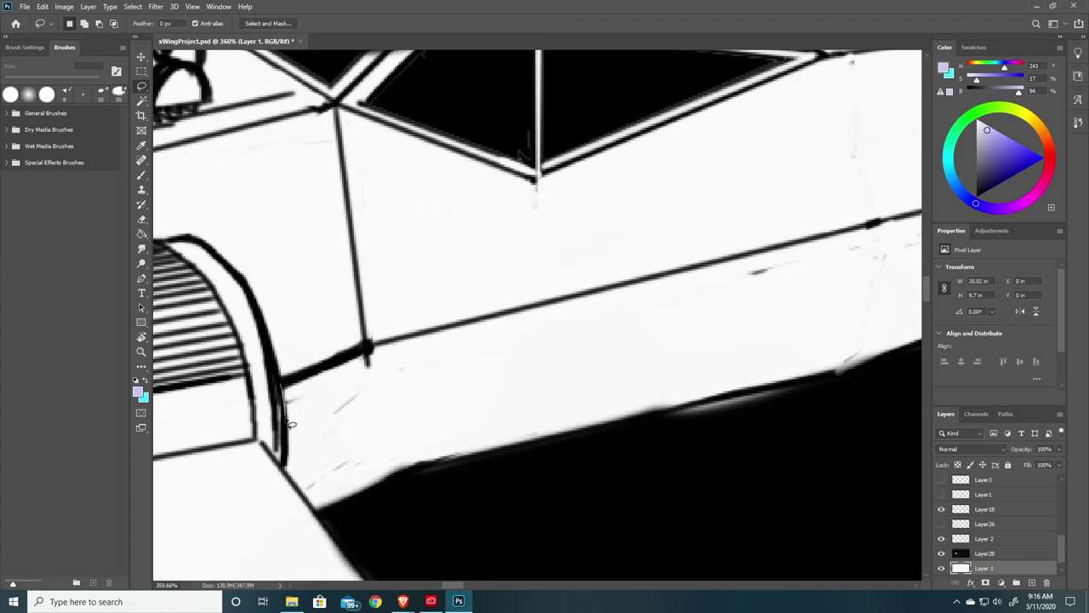
mouse_move(289, 465)
left_mouse_down()
mouse_move(323, 517)
mouse_move(410, 468)
mouse_move(389, 381)
mouse_move(364, 349)
mouse_move(286, 387)
left_mouse_up()
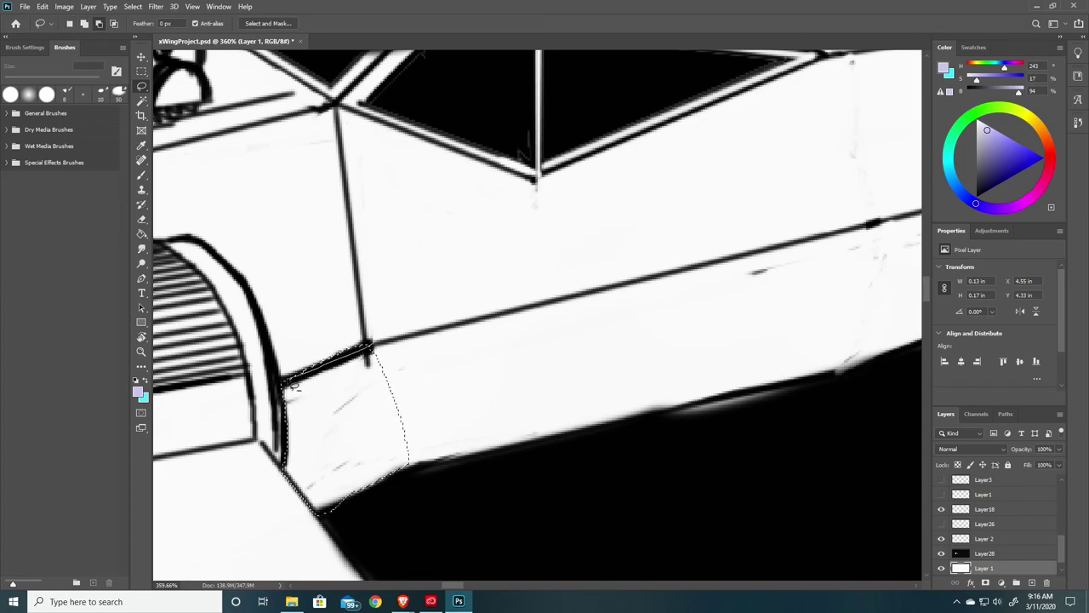
Extend the lasso selection forward along the lower fuselage strip and include the rear lower hull panel between the engines
left_click_drag(385, 344, 391, 341, "shift")
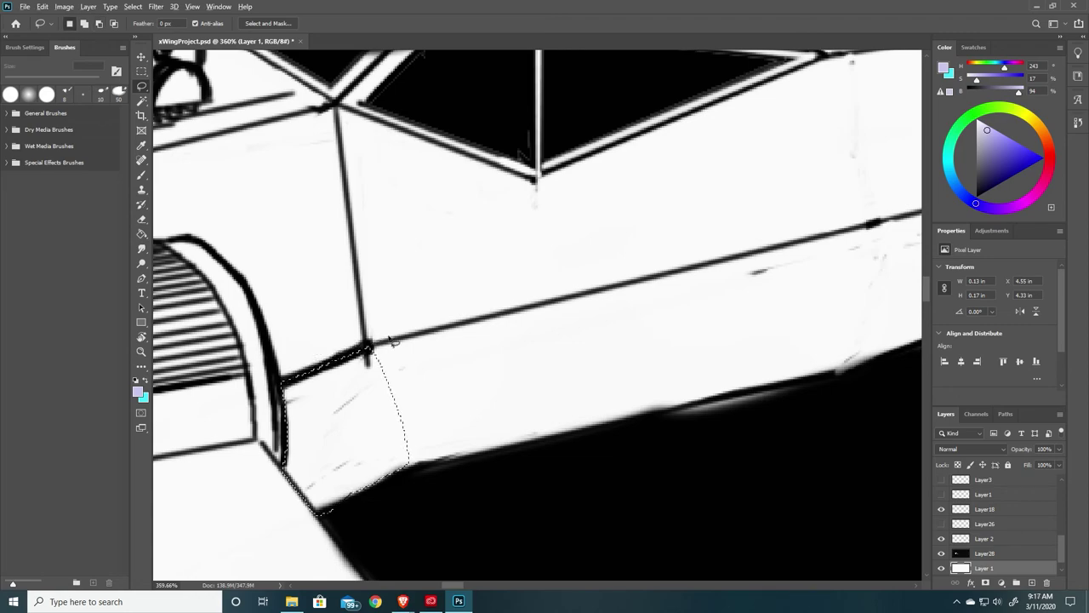
key("shift")
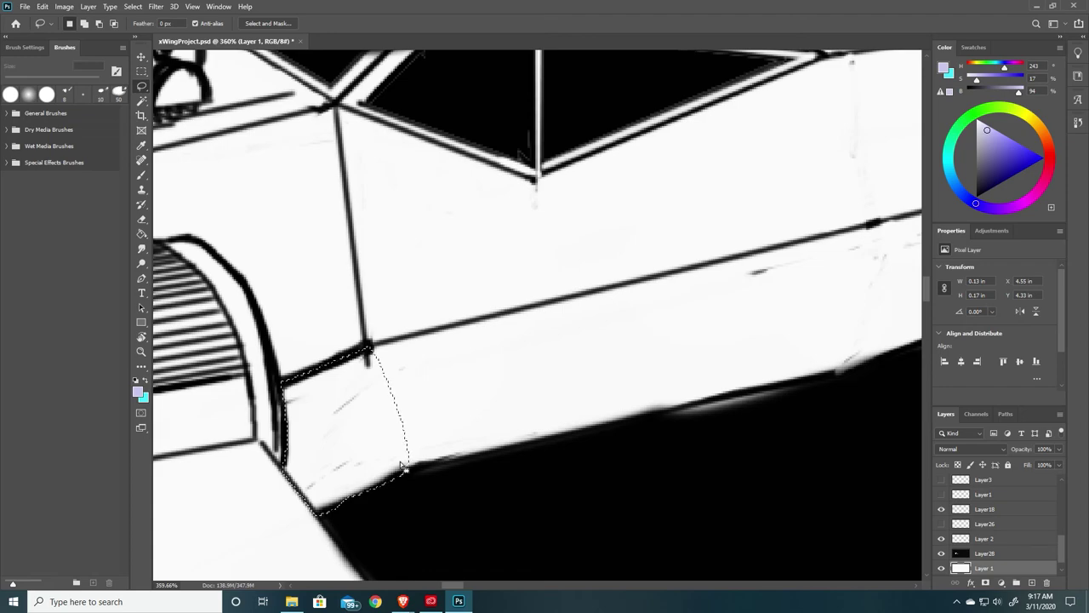
mouse_move(380, 345)
left_mouse_down()
mouse_move(444, 333)
mouse_move(460, 351)
mouse_move(474, 429)
mouse_move(464, 458)
mouse_move(408, 475)
mouse_move(387, 479)
mouse_move(365, 455)
left_mouse_up()
mouse_move(550, 311)
left_mouse_down()
mouse_move(414, 338)
mouse_move(521, 352)
mouse_move(584, 306)
mouse_move(549, 312)
left_mouse_up()
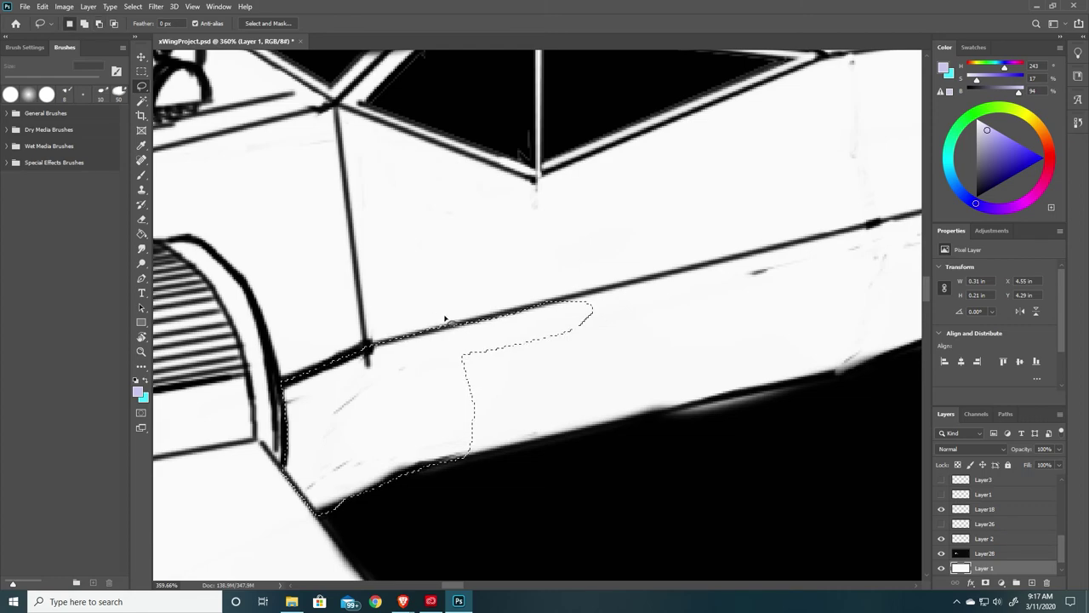
mouse_move(687, 275)
left_mouse_down()
mouse_move(541, 300)
mouse_move(530, 317)
mouse_move(666, 312)
mouse_move(733, 289)
mouse_move(770, 257)
left_mouse_up()
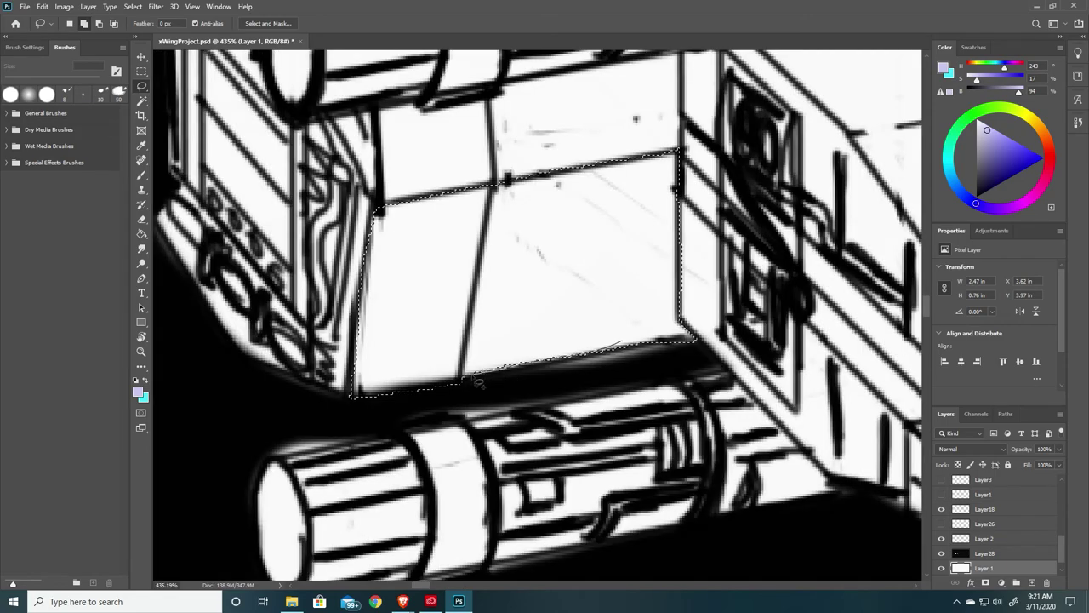
left_click_drag(463, 348, 572, 332, "shift")
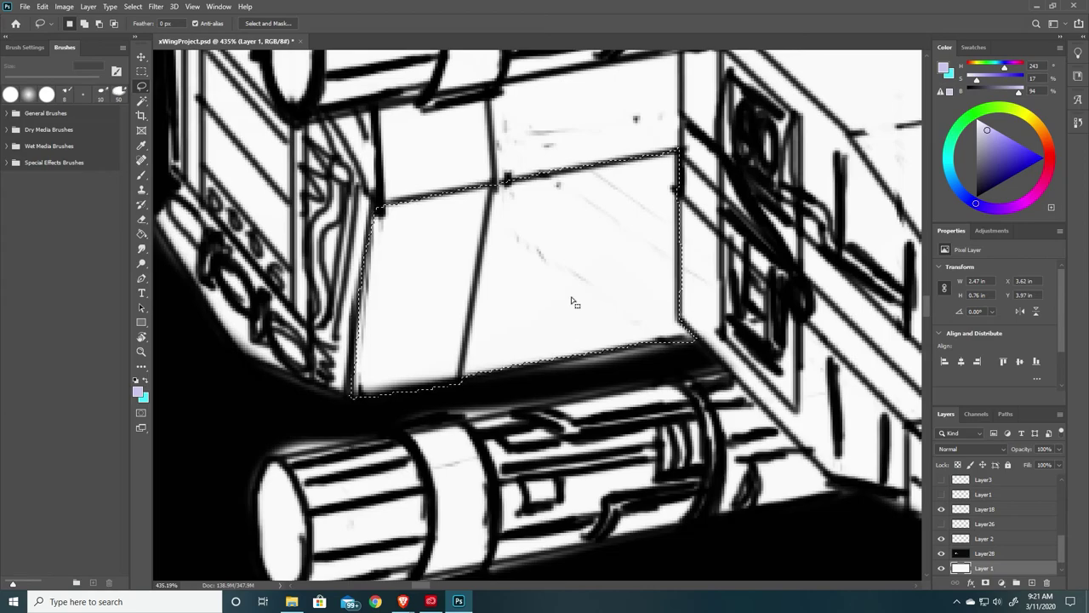
Expand the lower fuselage selection by 2 pixels
scroll(447, 268, "down", 5, "alt")
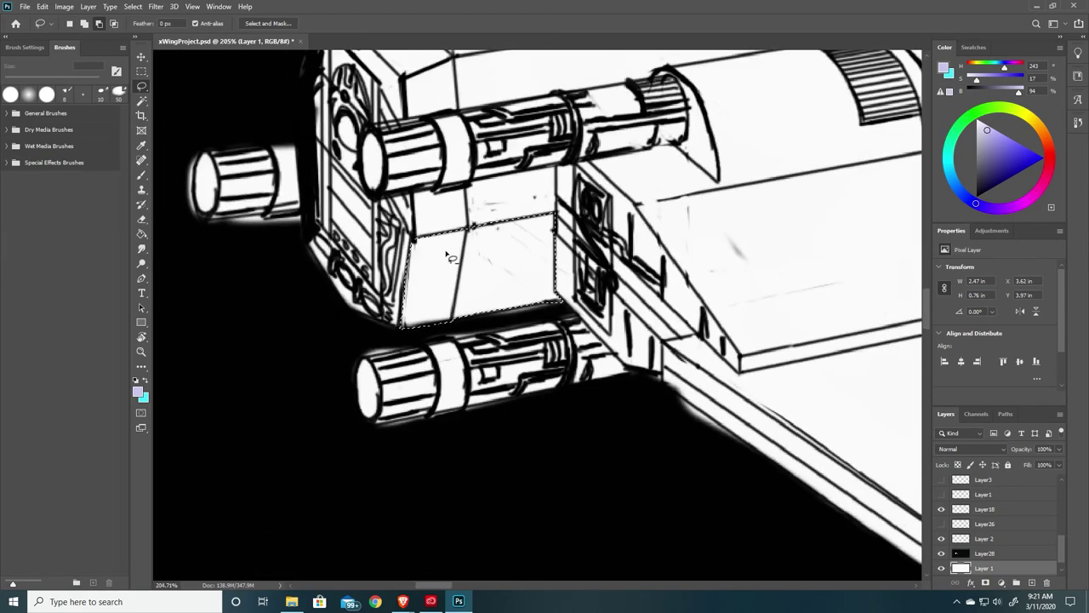
scroll(449, 257, "down", 3, "alt")
scroll(434, 256, "down", 3, "alt")
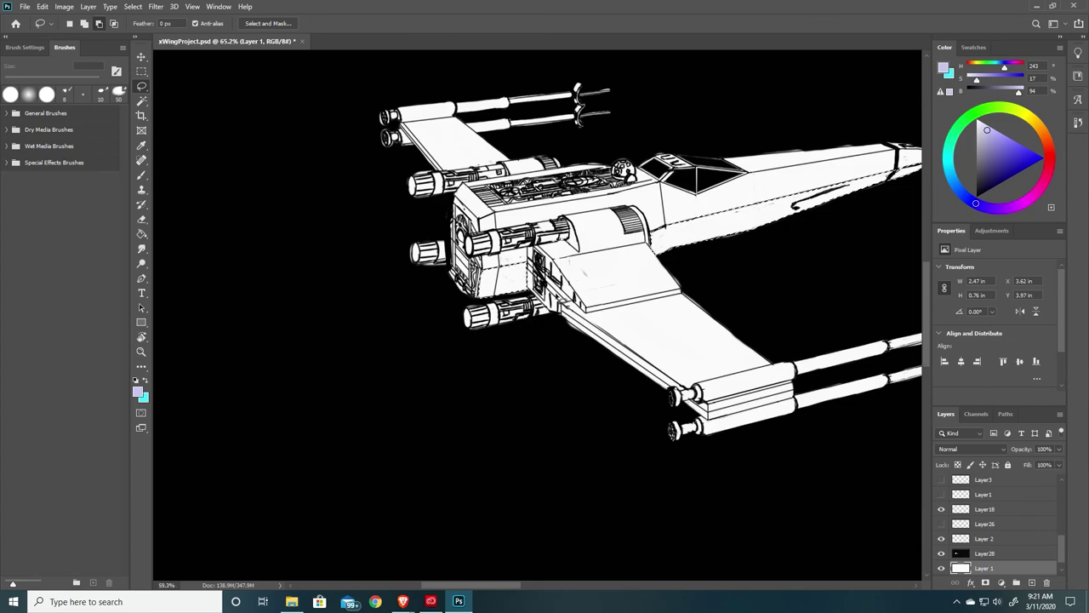
scroll(730, 211, "down", 1, "alt")
scroll(730, 211, "up", 3, "alt")
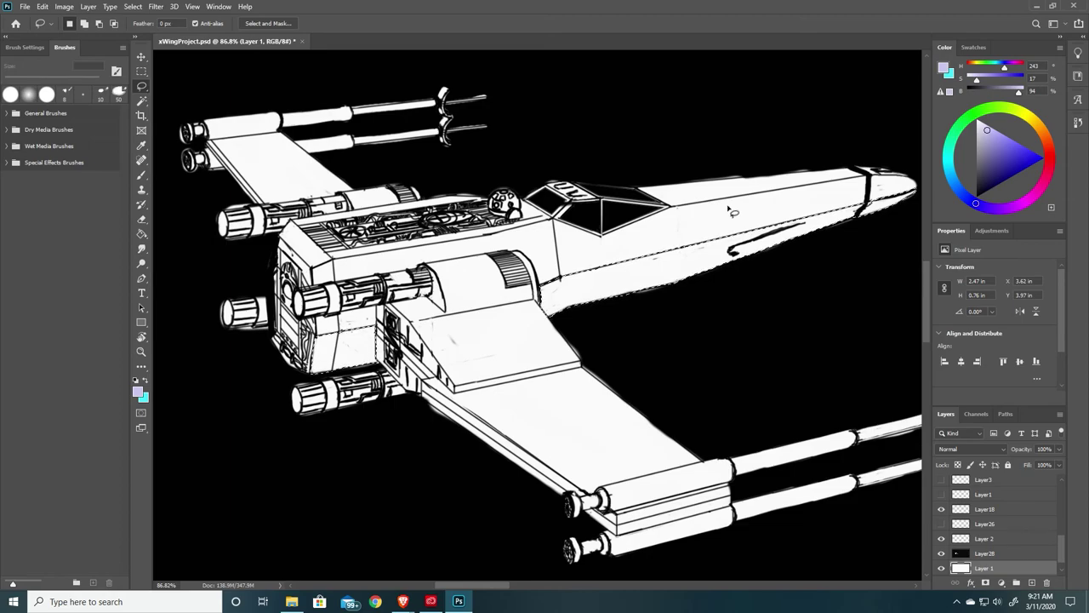
left_click(132, 7)
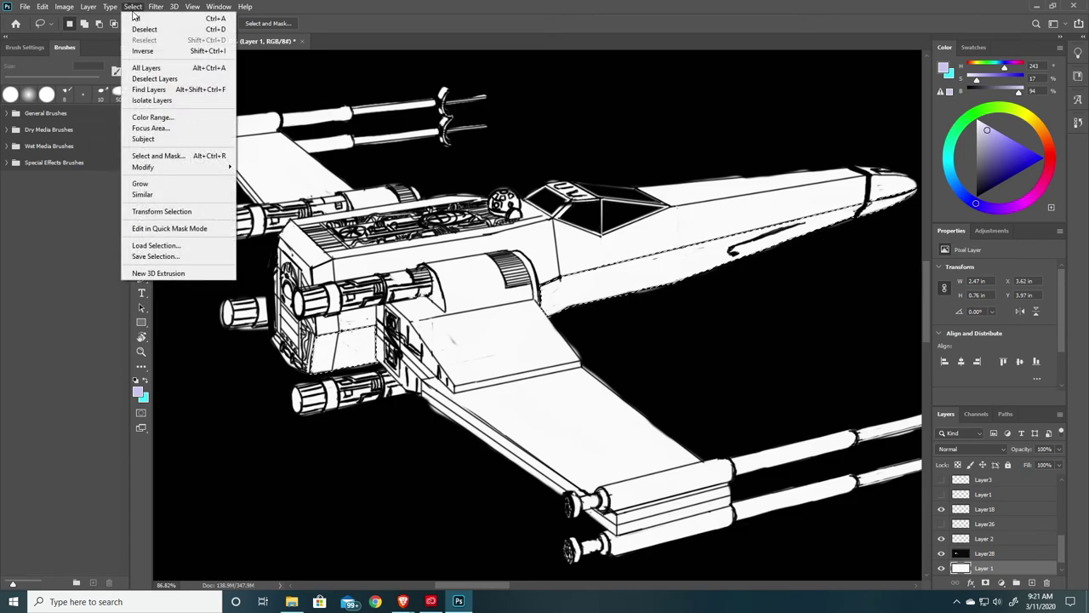
mouse_move(150, 168)
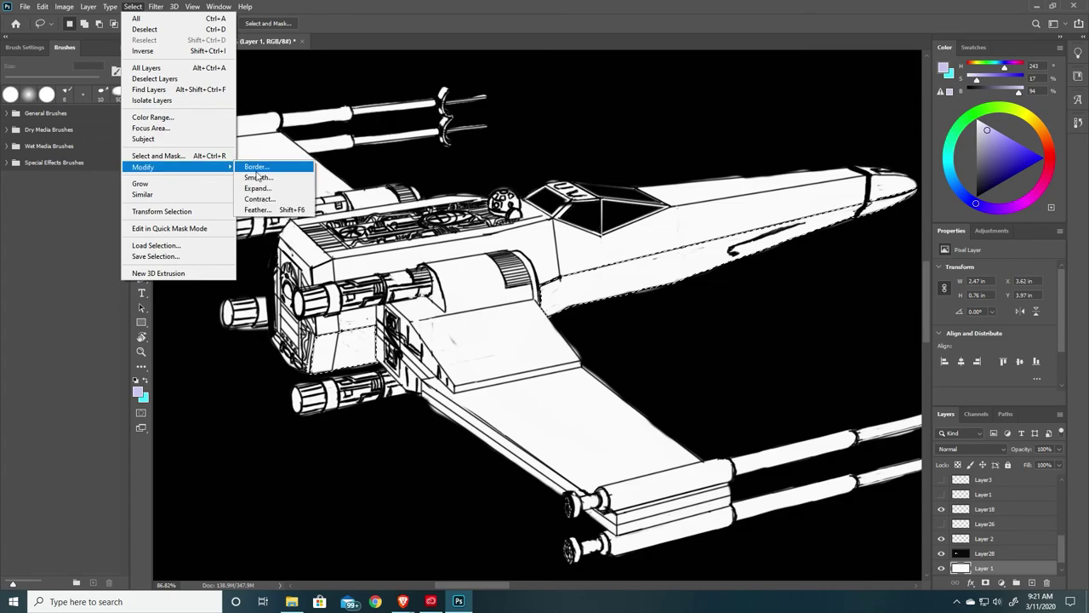
left_click(255, 188)
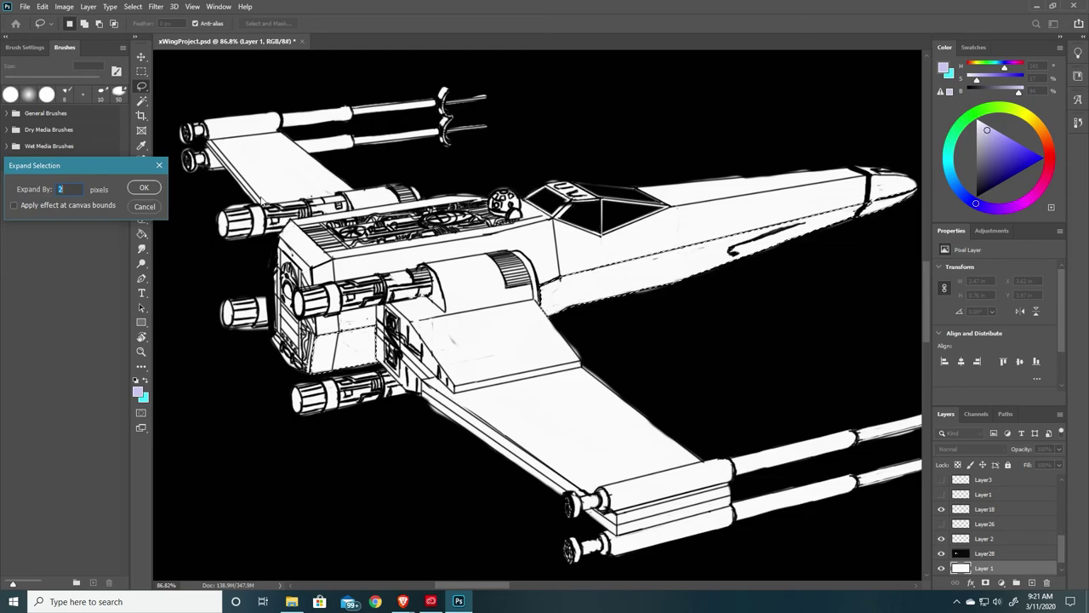
left_click(143, 188)
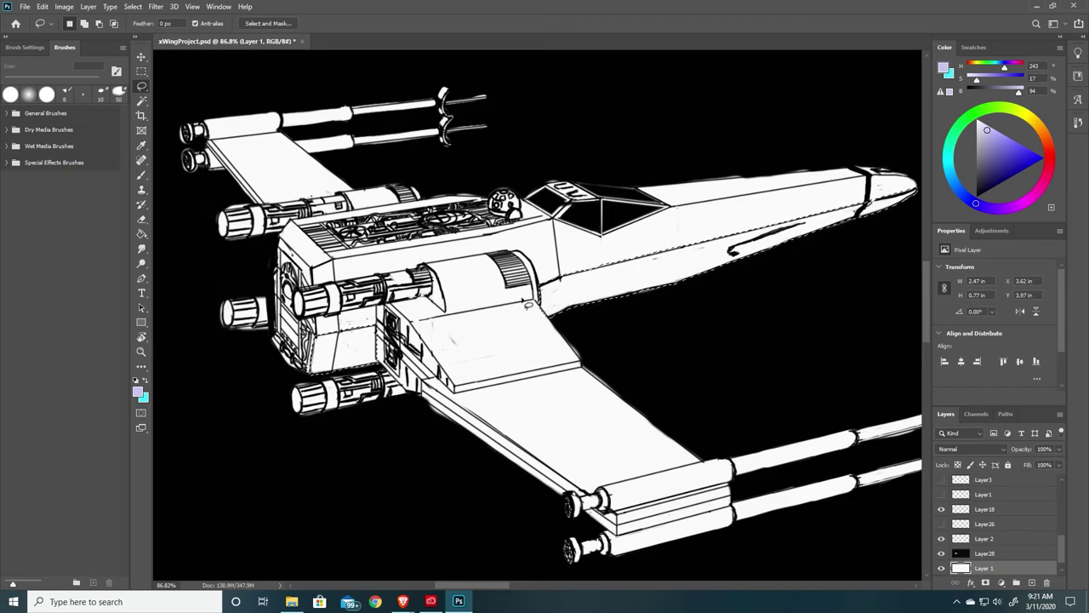
Examine the expanded selection's edge against the upper line of the lower fuselage strip below the cockpit
scroll(533, 301, "up", 5, "alt")
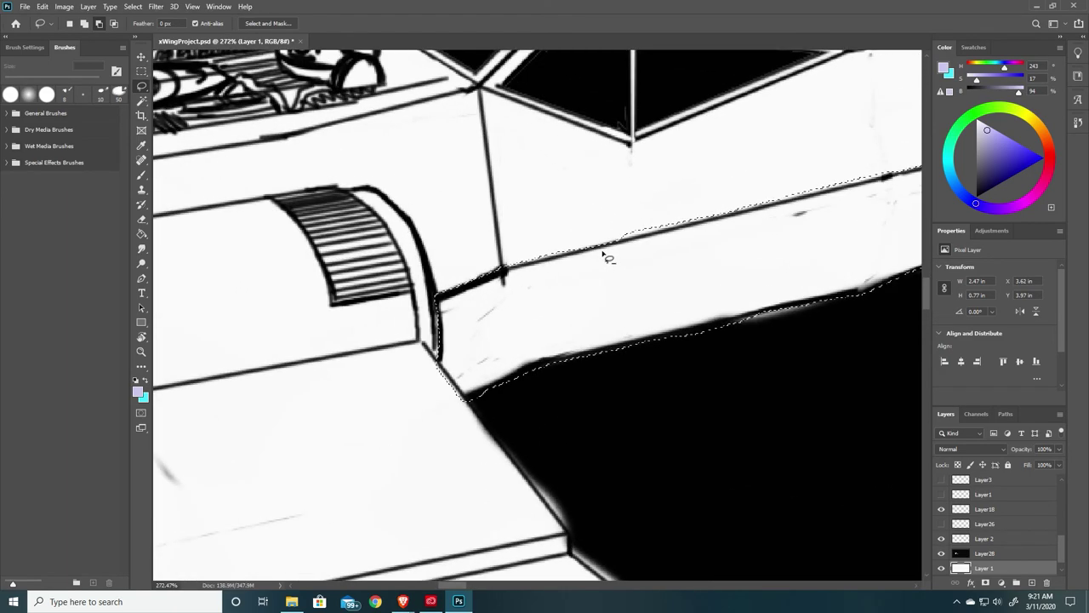
scroll(605, 255, "up", 2, "alt")
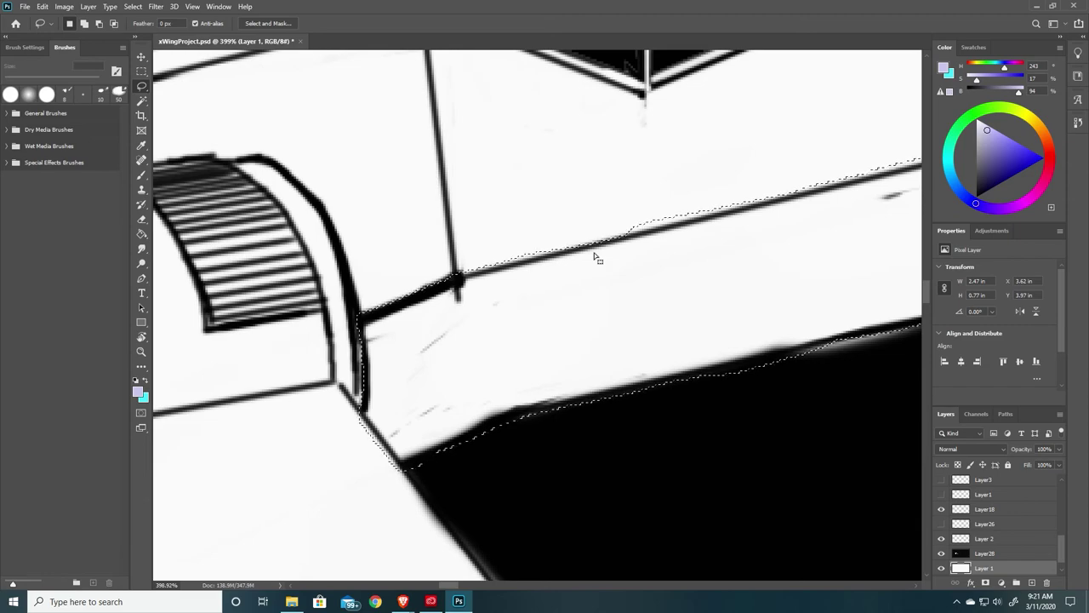
left_click_drag(596, 256, 663, 234, "alt")
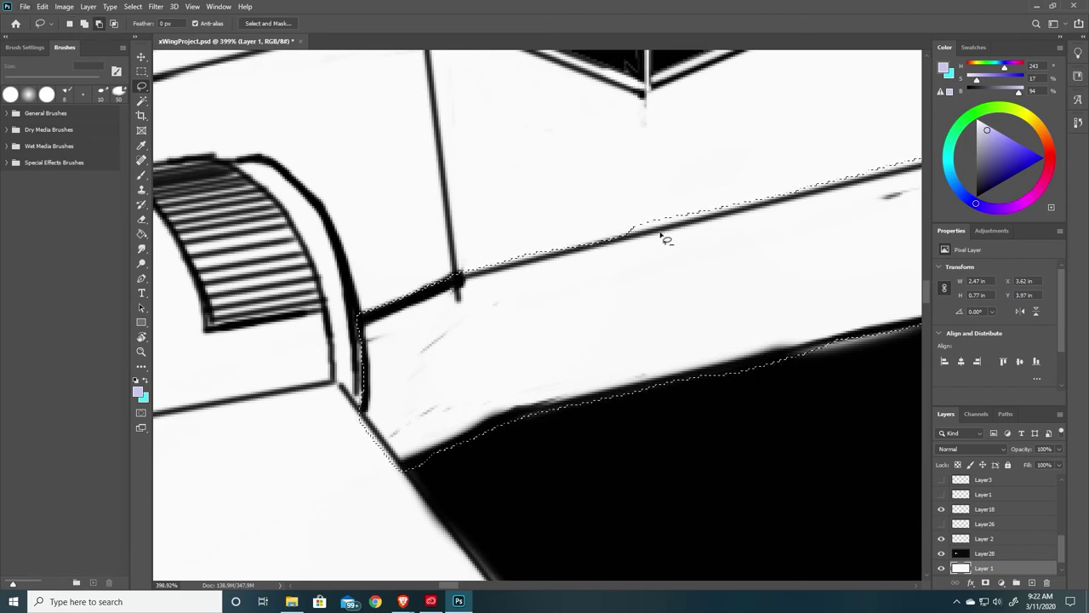
Subtract the excess above the lower fuselage strip's upper line from the selection, below and ahead of the cockpit
mouse_move(770, 191)
left_mouse_down("alt")
mouse_move(744, 213)
mouse_move(647, 240)
mouse_move(623, 227)
left_mouse_up("alt")
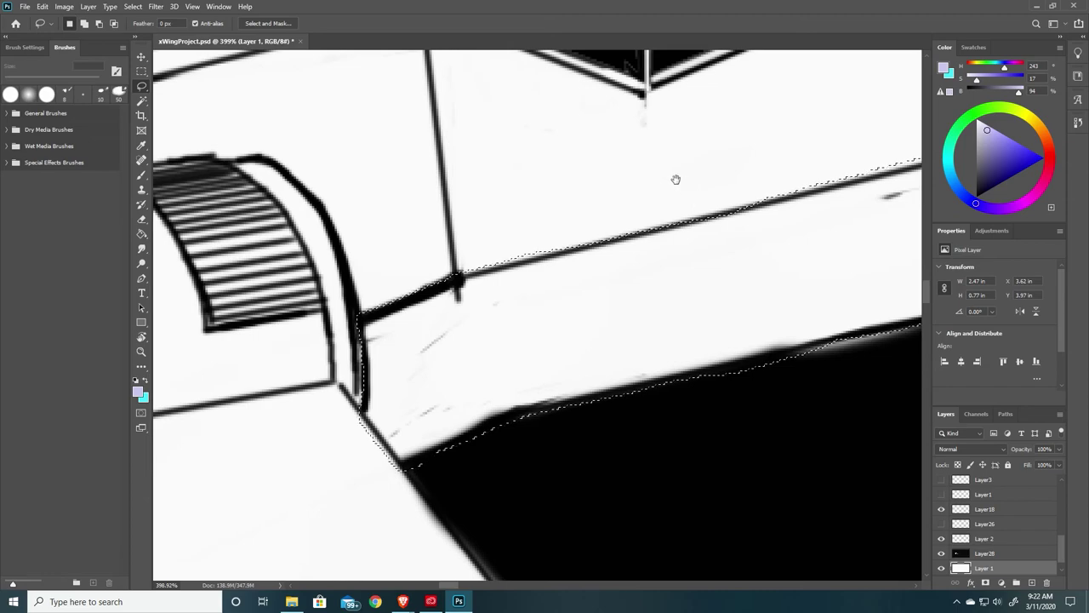
left_click_drag(868, 197, 631, 292)
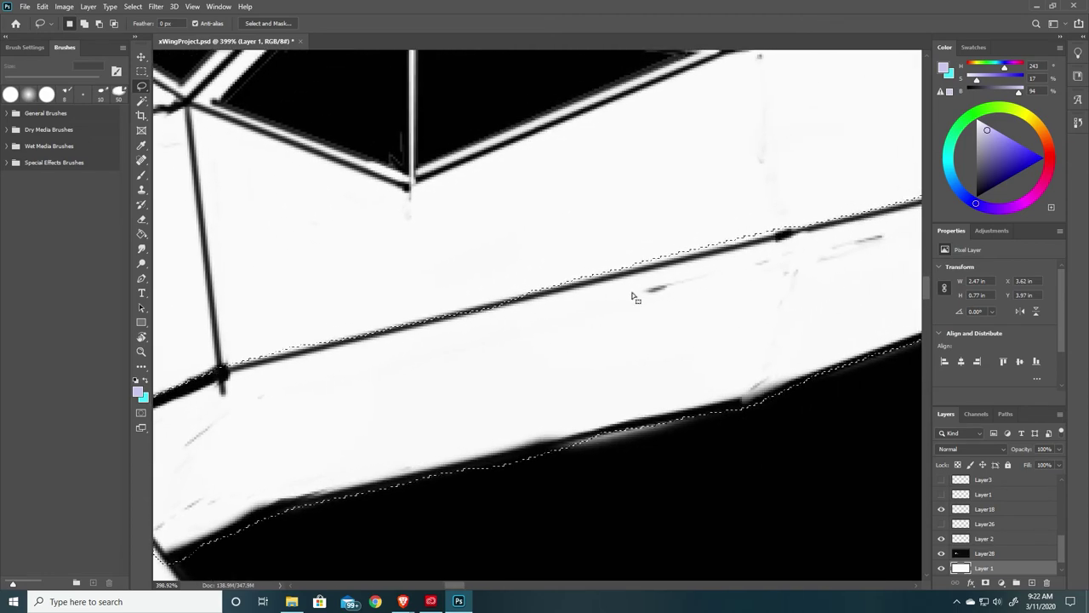
left_click_drag(810, 226, 758, 242, "alt")
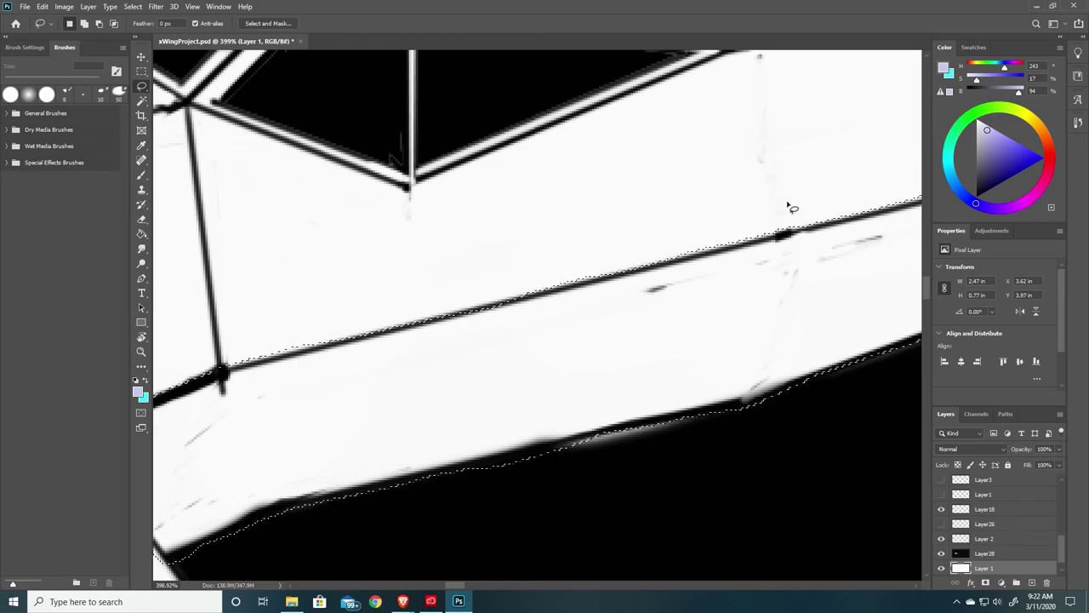
Try copying the selected lower fuselage panels from Layer 1 to a new layer, and undo the copy
scroll(788, 209, "down", 5, "alt")
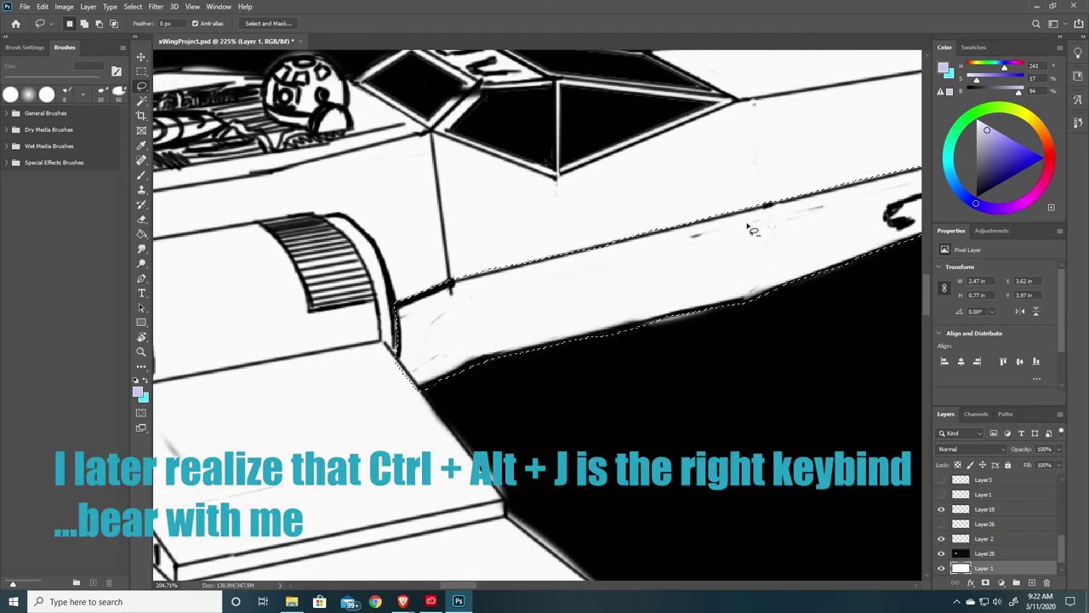
scroll(749, 228, "down", 8, "alt")
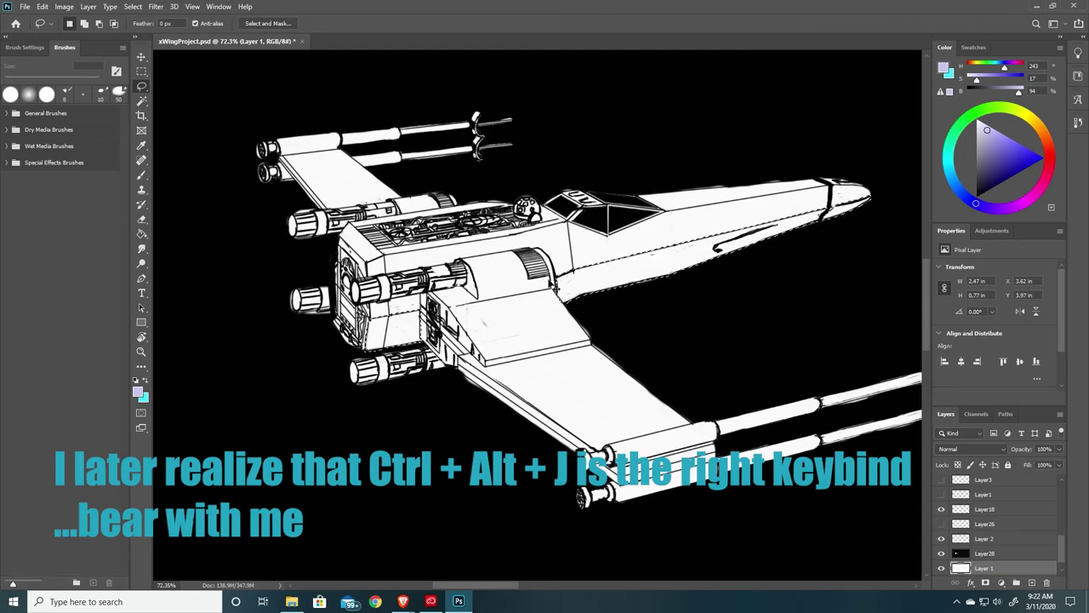
key("ctrl+j")
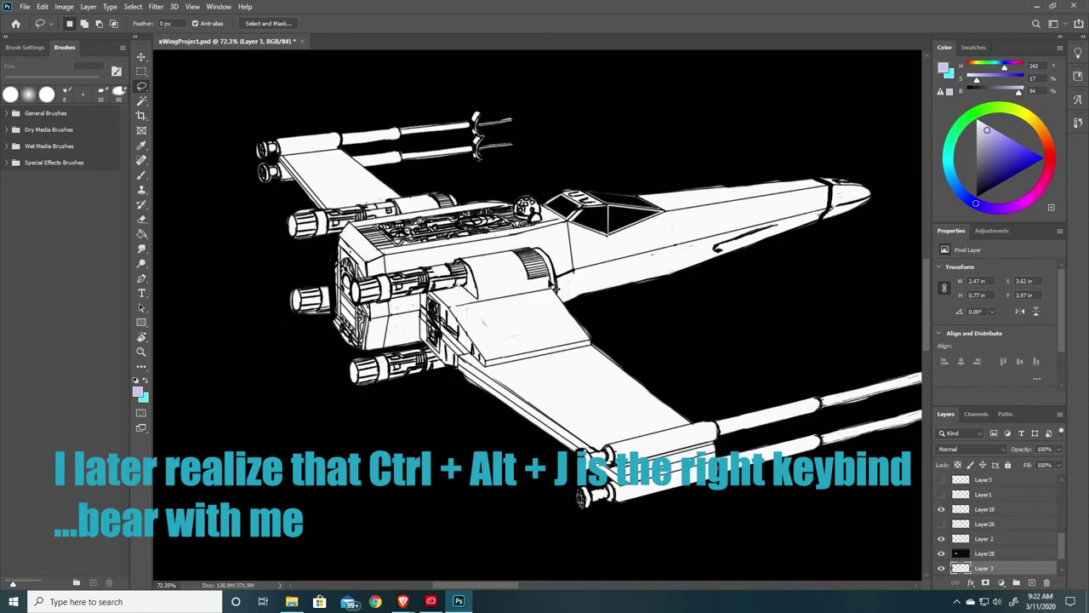
key("ctrl+z")
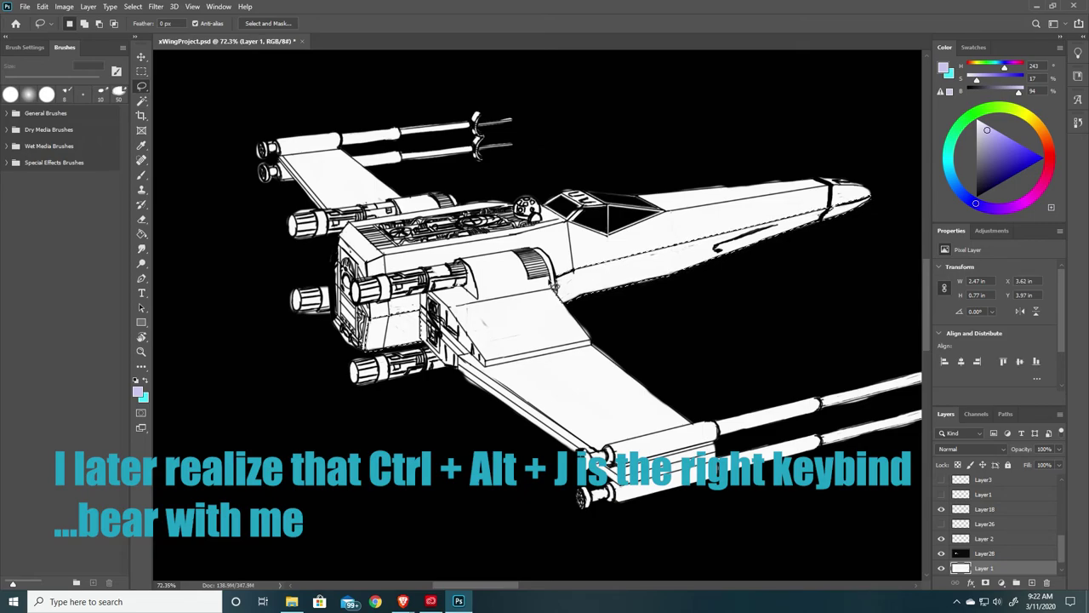
Sample the hull white, darken it to 63% brightness, and paint the selected rear lower hull panel and lower fuselage strip with a 10 px brush
key("i")
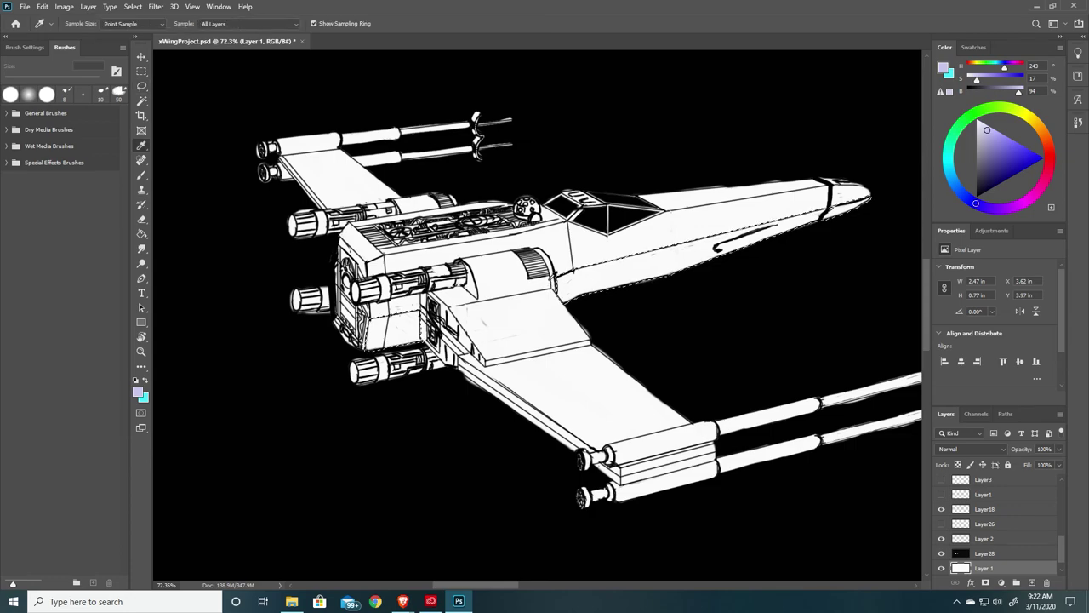
left_click_drag(602, 271, 600, 270)
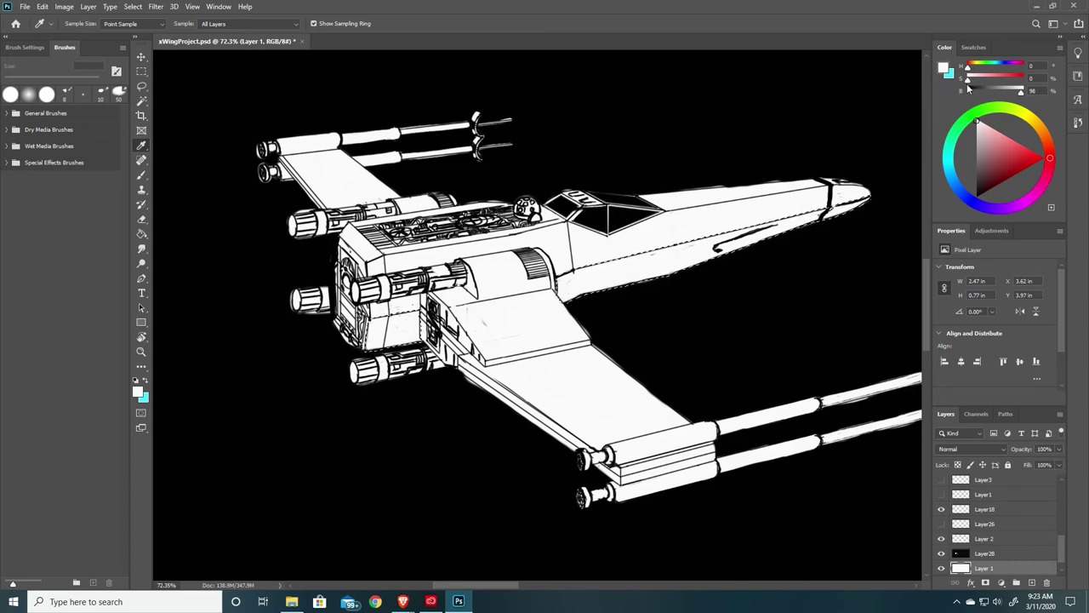
left_click_drag(1022, 94, 1003, 95)
key("b")
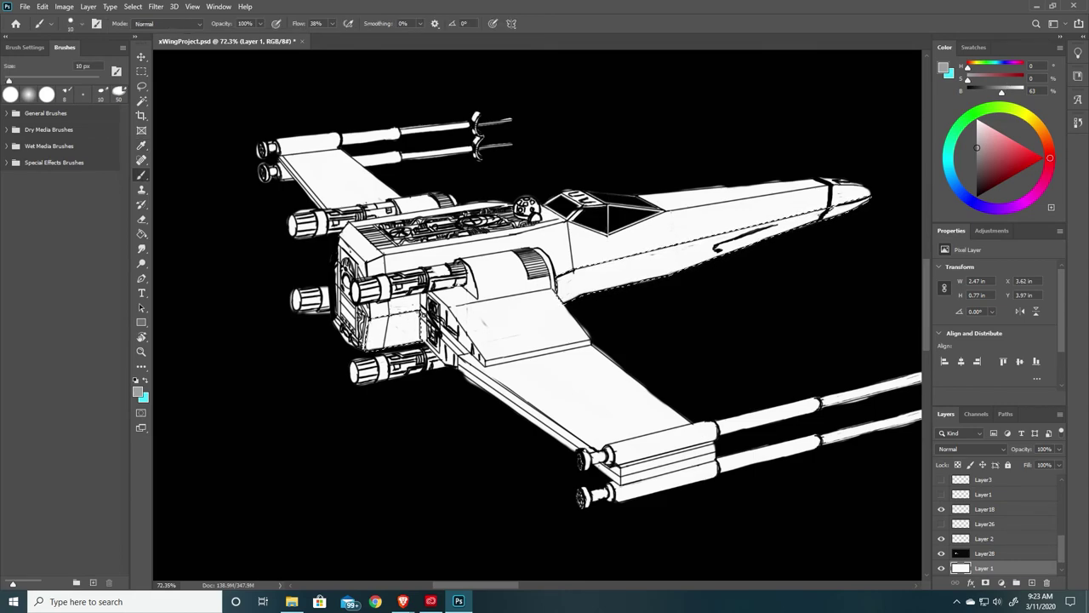
mouse_move(408, 315)
left_mouse_down()
mouse_move(373, 312)
mouse_move(407, 339)
mouse_move(364, 347)
left_mouse_up()
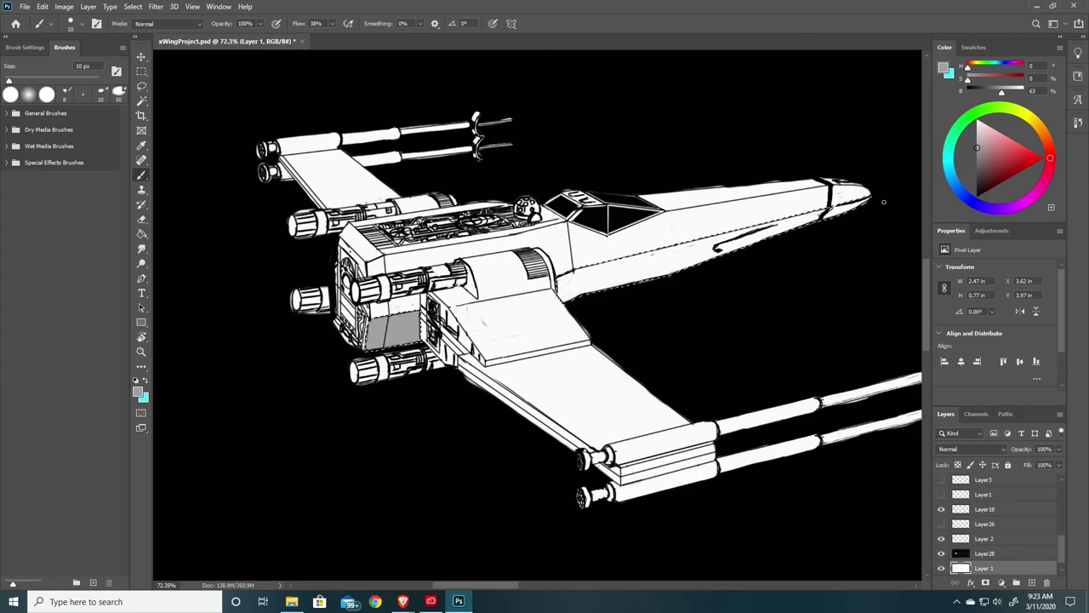
mouse_move(839, 210)
left_mouse_down()
mouse_move(674, 271)
mouse_move(659, 264)
mouse_move(673, 249)
mouse_move(620, 253)
mouse_move(633, 256)
mouse_move(605, 283)
mouse_move(693, 261)
left_mouse_up()
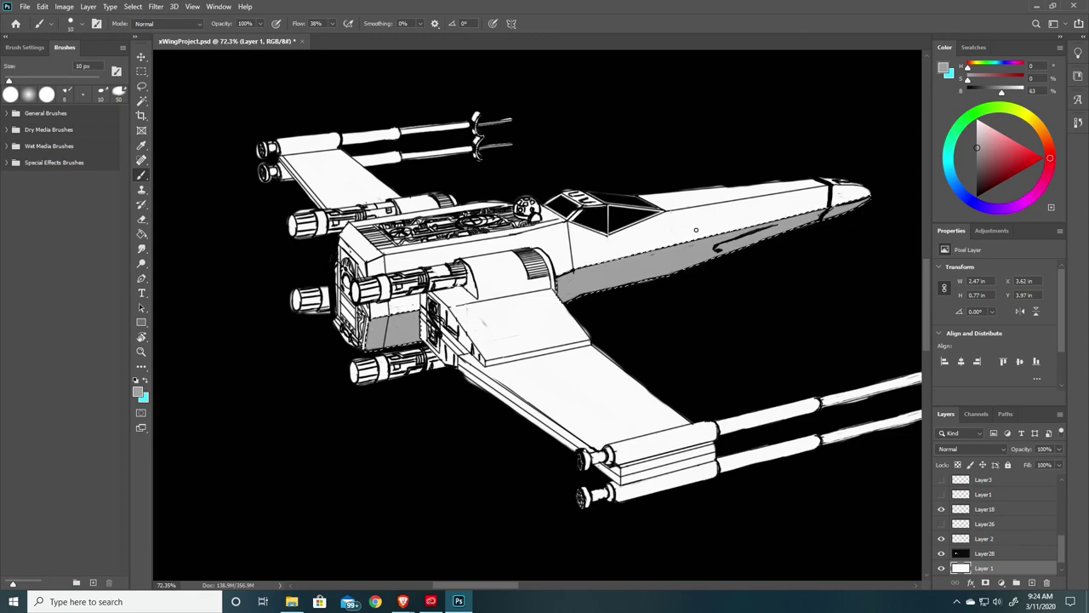
Put the selected grey underside panels on their own new layer with Normal mode and 100% opacity
key("ctrl+j")
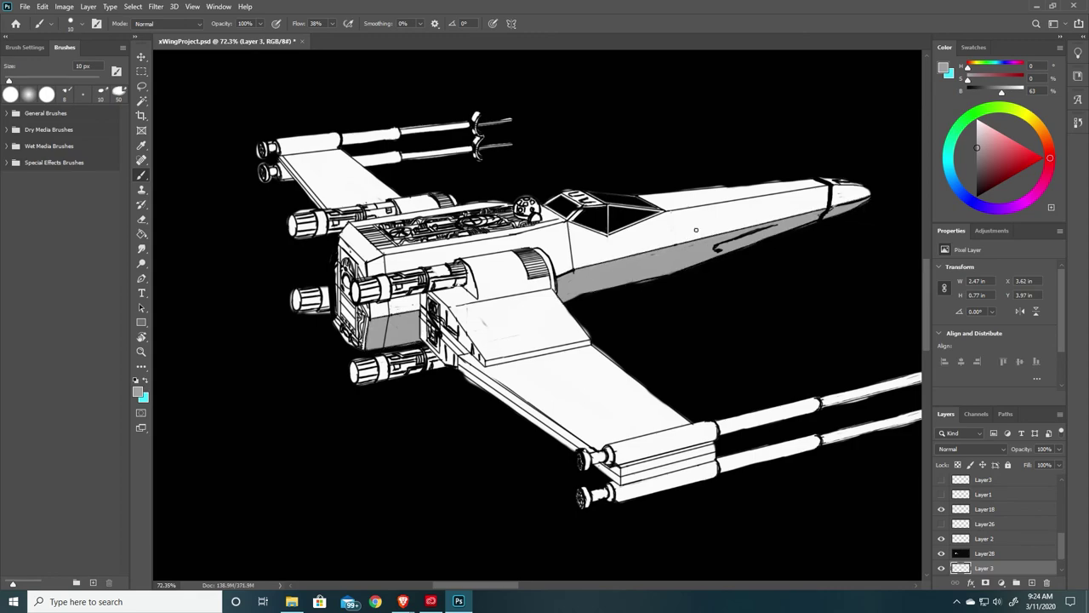
key("ctrl+z")
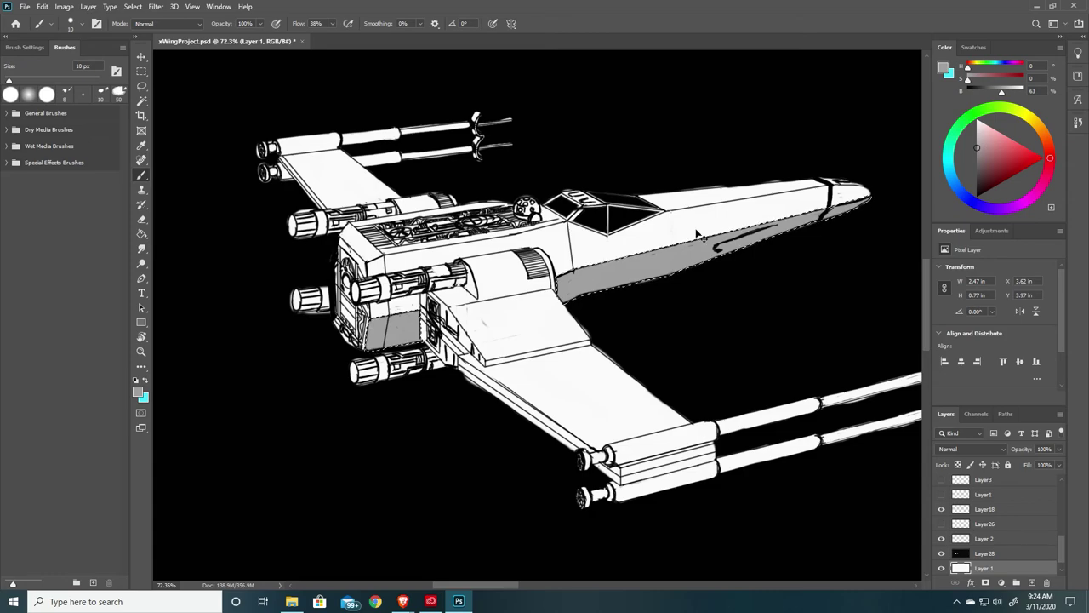
key("ctrl+shift+n")
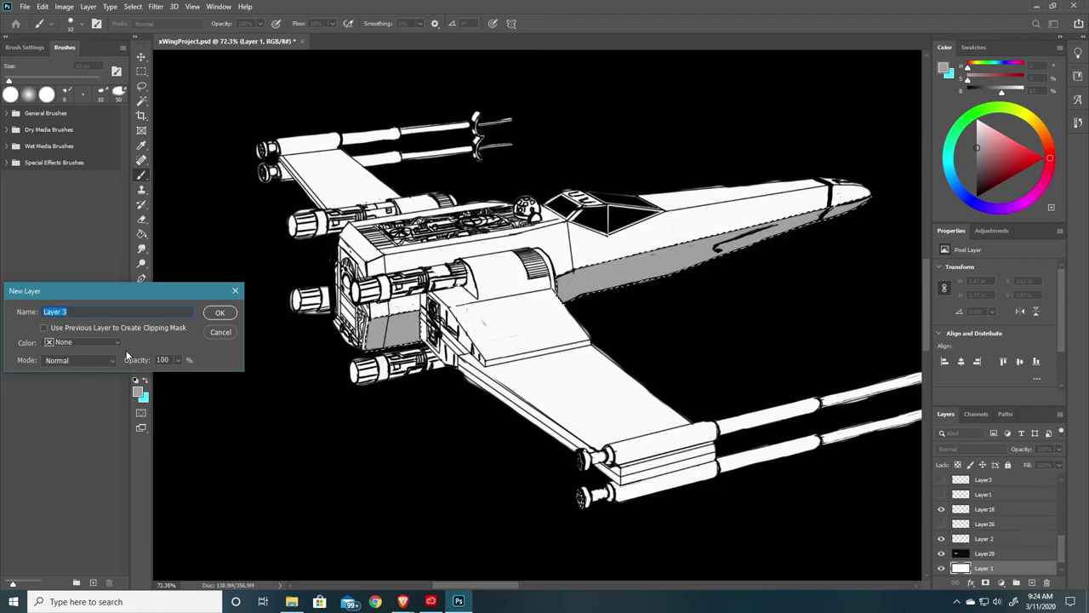
left_click(217, 314)
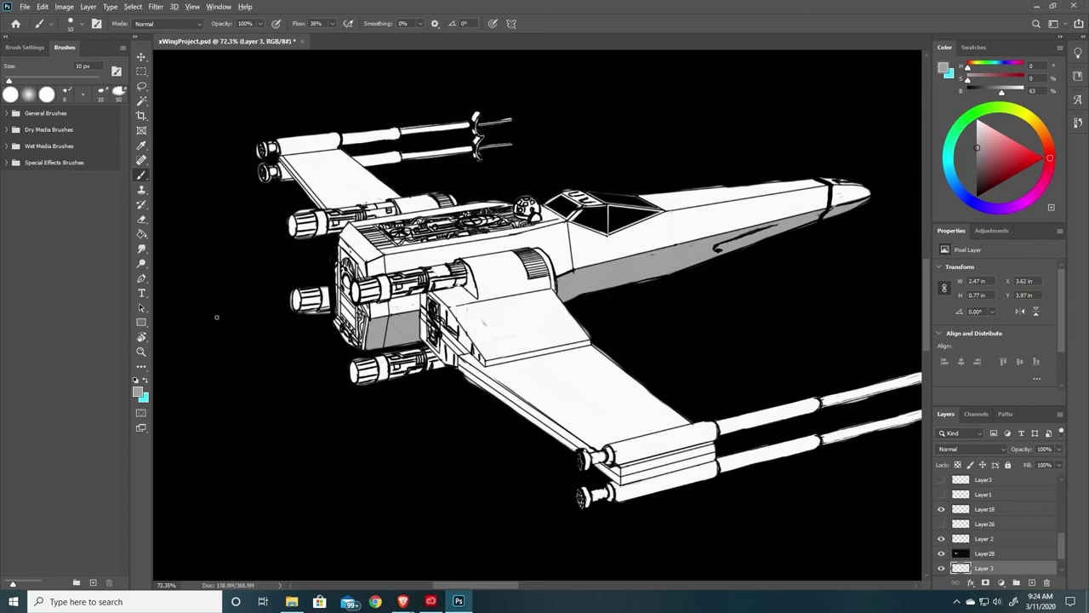
Test red brush strokes on the lower fuselage strip with the new layer's transparent pixels locked and unlocked, using saturation 81 and brightness 87
left_click(1024, 157)
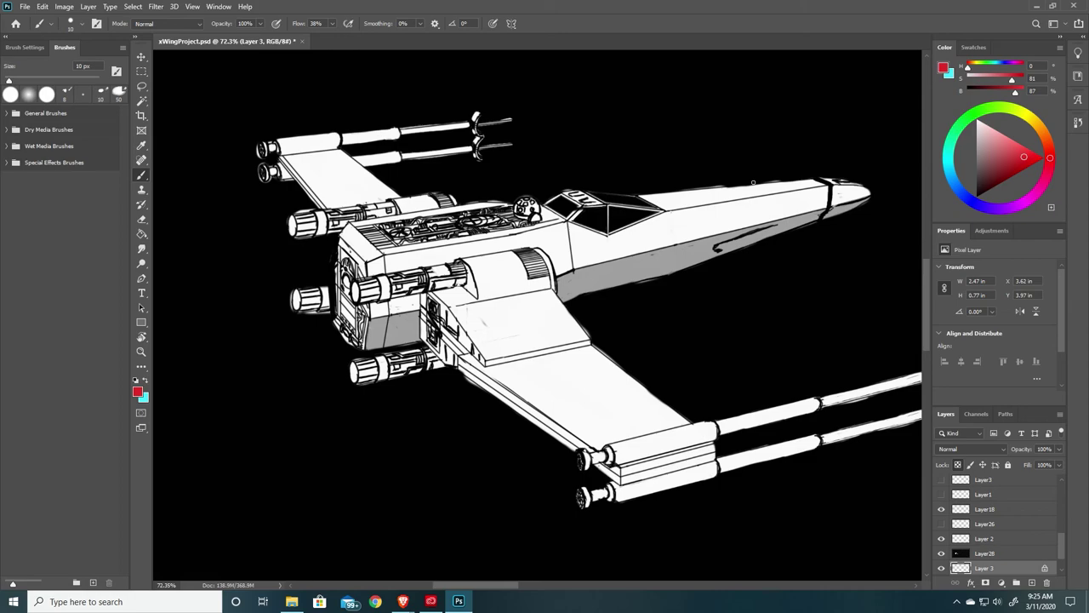
mouse_move(683, 243)
left_mouse_down()
mouse_move(667, 271)
mouse_move(626, 242)
mouse_move(616, 278)
mouse_move(574, 290)
left_mouse_up()
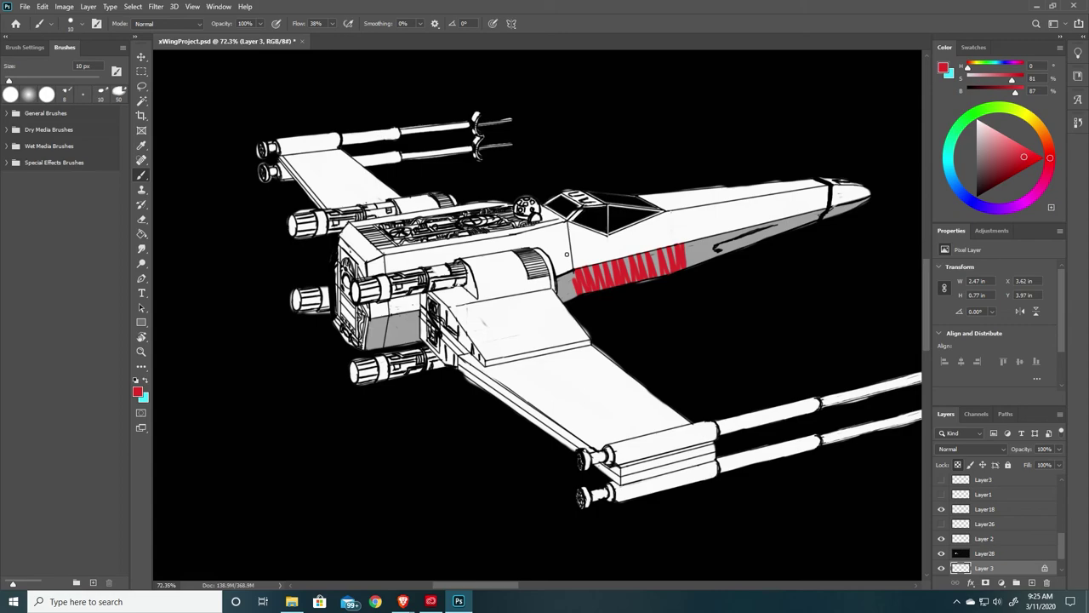
key("ctrl+z")
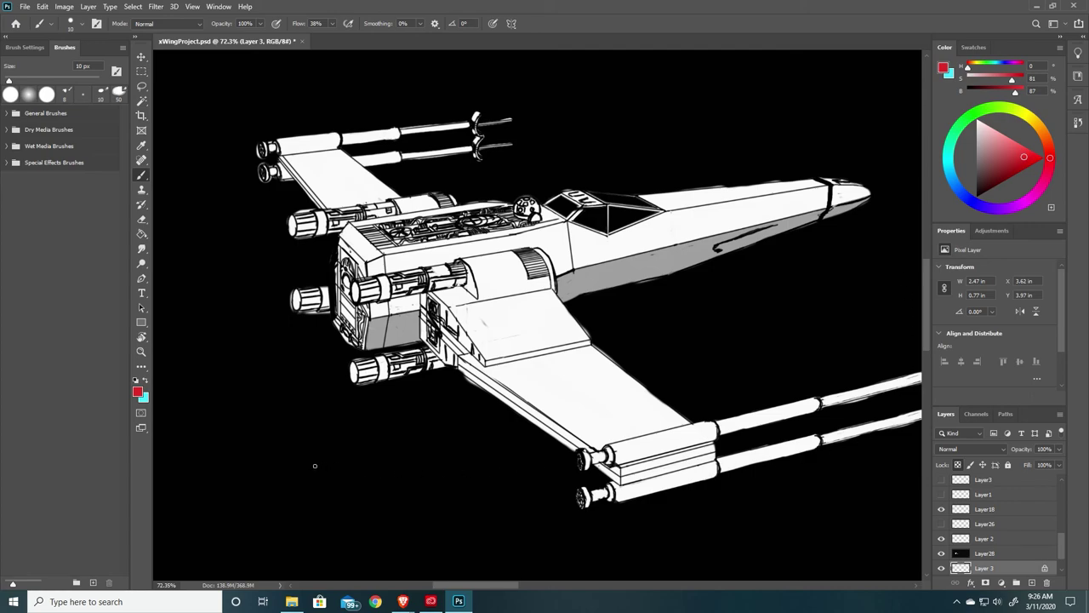
left_click(959, 467)
mouse_move(621, 261)
left_mouse_down()
mouse_move(612, 285)
mouse_move(560, 287)
left_mouse_up()
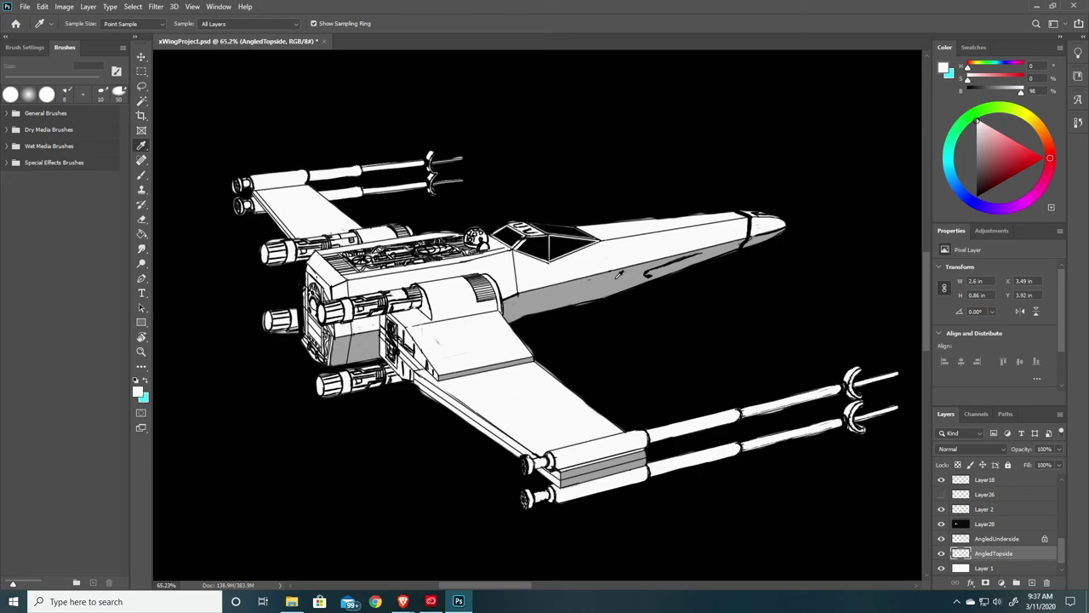
Mix a cream paint colour with hue 46, saturation 20 and brightness 98, and try it on the fuselage ahead of the cockpit
left_click(1031, 116)
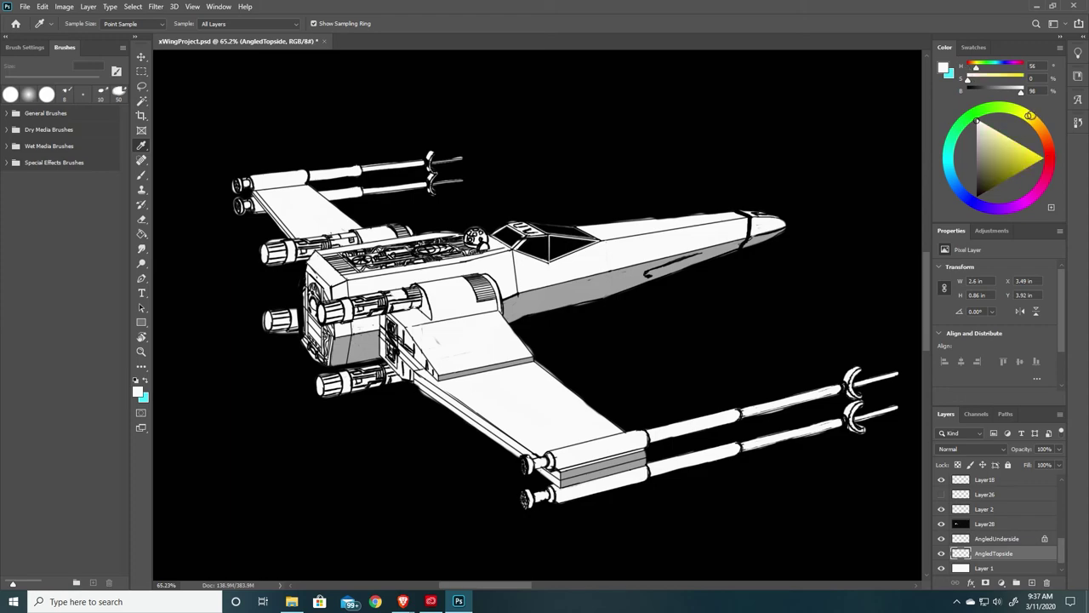
left_click_drag(1030, 115, 1033, 119)
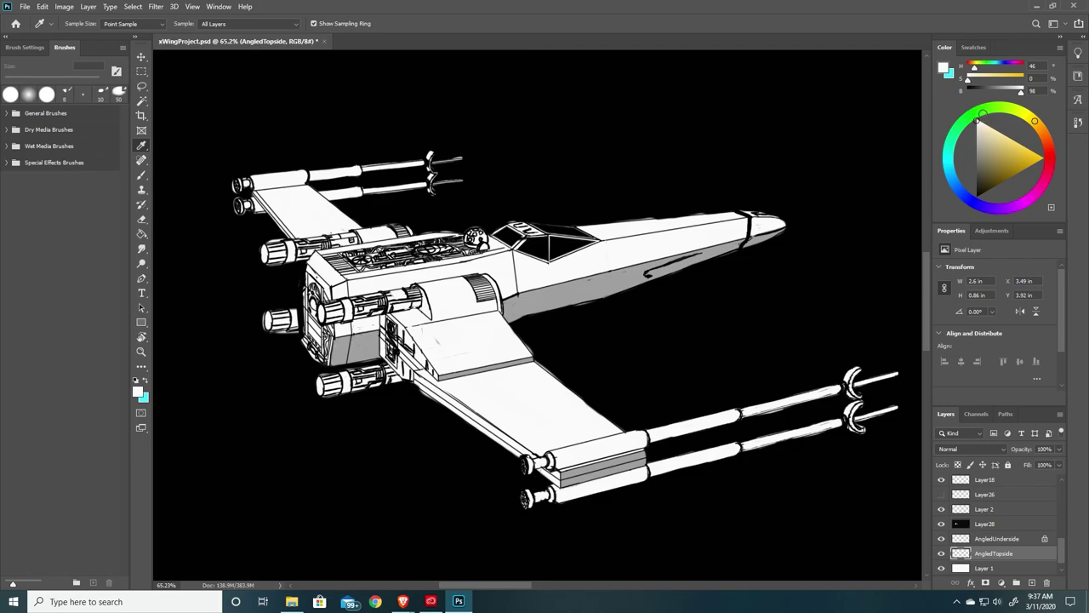
left_click_drag(969, 81, 983, 76)
left_click_drag(983, 80, 980, 81)
key("b")
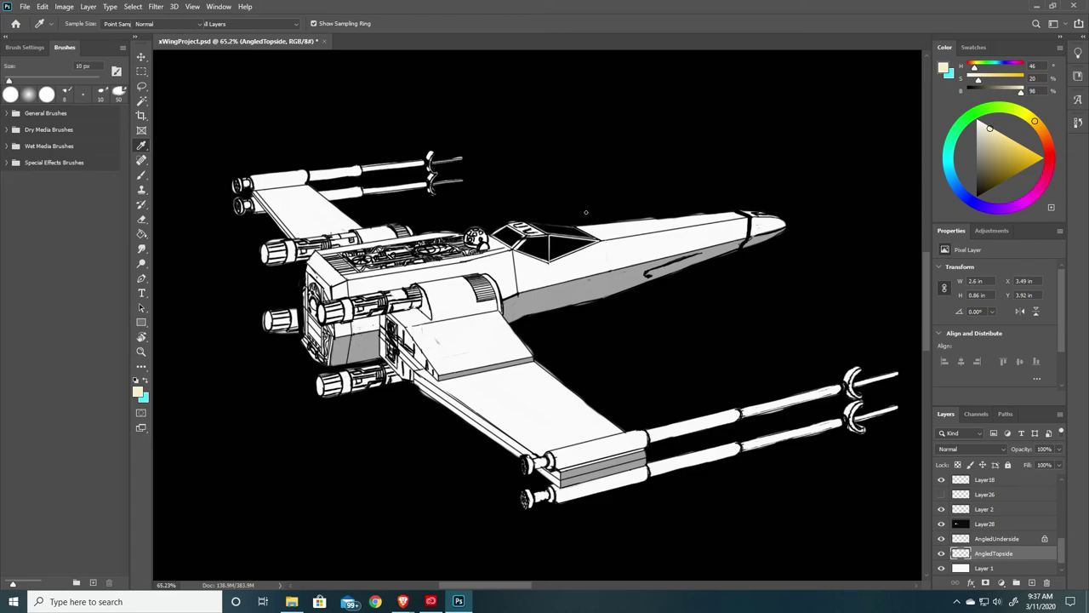
mouse_move(657, 244)
left_mouse_down()
mouse_move(651, 253)
mouse_move(631, 233)
mouse_move(628, 243)
left_mouse_up()
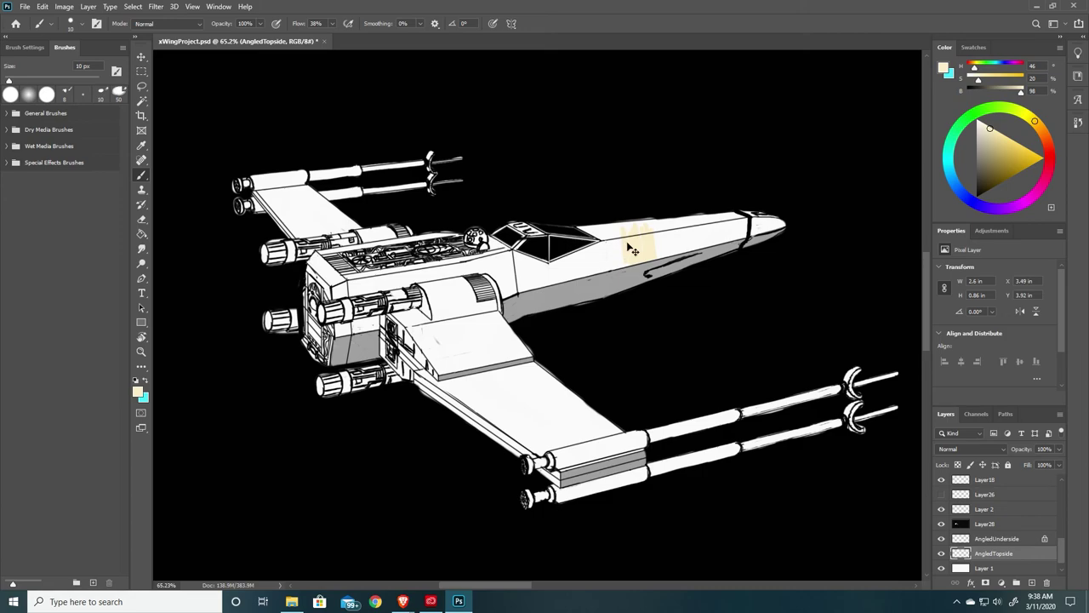
key("ctrl+z")
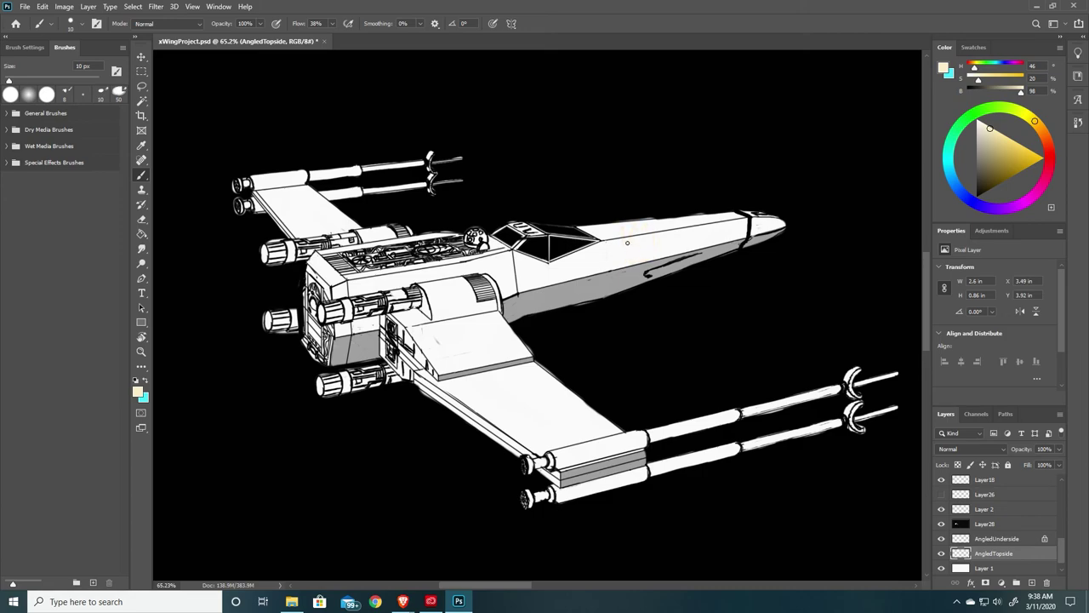
Lock the AngledTopside layer's transparent pixels and paint its panels cream with a 267 px brush, finishing with a darker tan coat
left_click(958, 465)
mouse_move(630, 240)
left_mouse_down()
mouse_move(623, 270)
mouse_move(600, 231)
left_mouse_up()
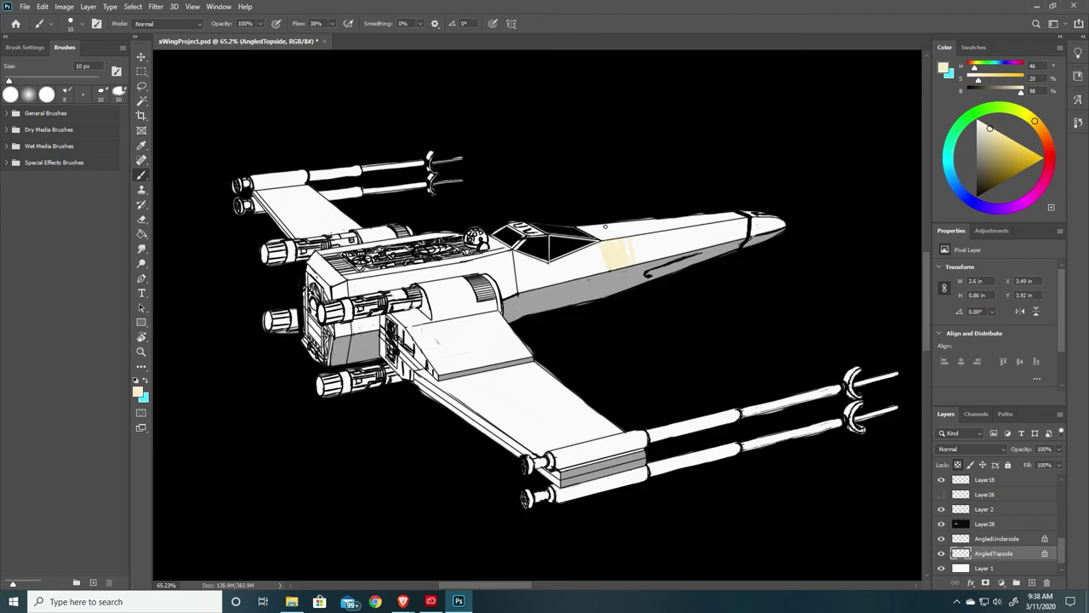
mouse_move(605, 226)
right_mouse_down("alt")
mouse_move(631, 221)
mouse_move(608, 188)
right_mouse_up("alt")
mouse_move(703, 164)
left_mouse_down()
mouse_move(622, 166)
mouse_move(568, 142)
mouse_move(529, 163)
mouse_move(492, 156)
mouse_move(389, 175)
mouse_move(359, 203)
mouse_move(358, 287)
left_mouse_up()
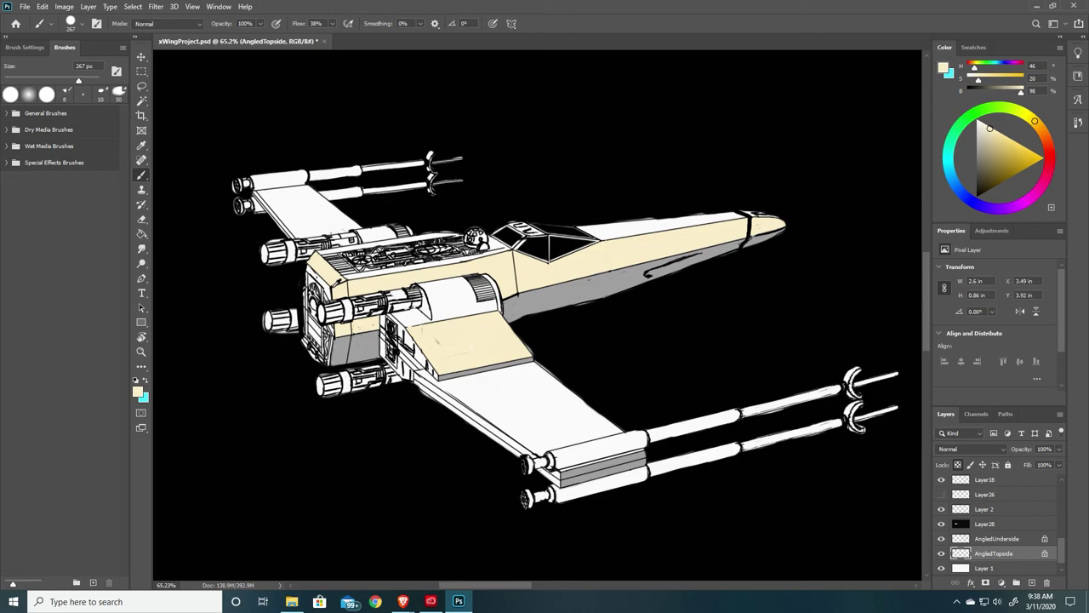
left_click_drag(1023, 97, 1012, 98)
mouse_move(726, 178)
left_mouse_down()
mouse_move(693, 172)
mouse_move(682, 192)
mouse_move(366, 217)
mouse_move(324, 256)
mouse_move(460, 353)
mouse_move(523, 345)
left_mouse_up()
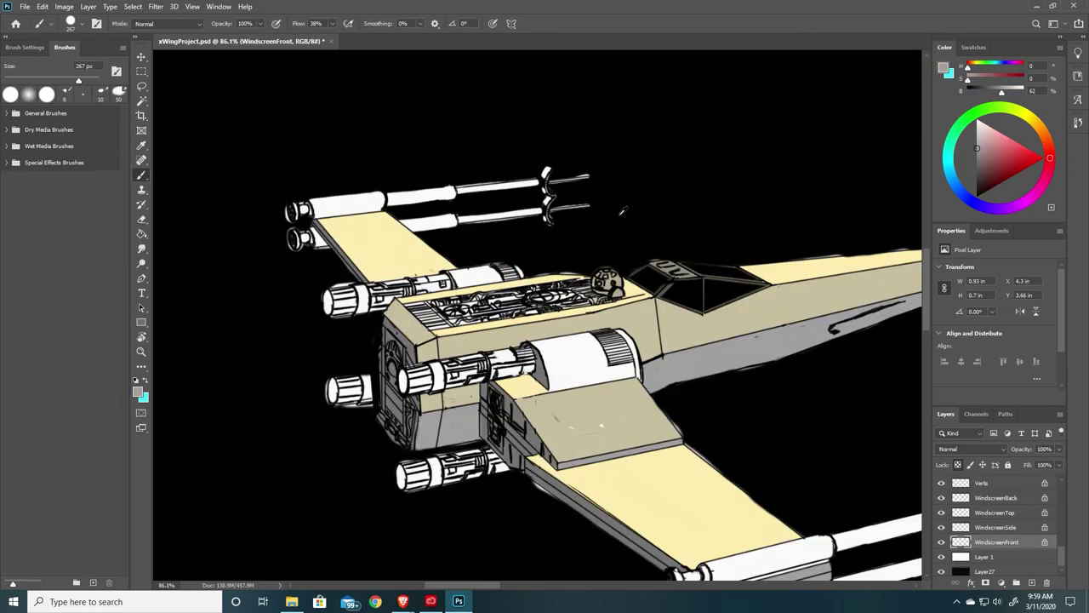
Make Layer 1 the active layer and reduce the brush size to 164 px
mouse_move(715, 299)
left_mouse_down()
mouse_move(557, 224)
mouse_move(506, 221)
mouse_move(550, 272)
mouse_move(630, 251)
mouse_move(639, 217)
mouse_move(681, 230)
left_mouse_up()
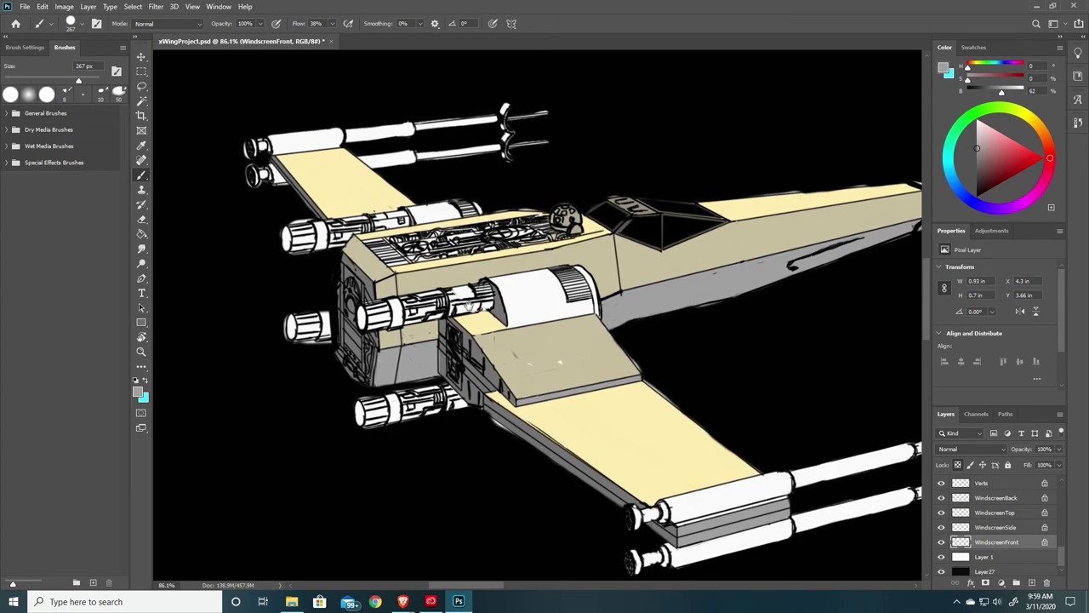
mouse_move(581, 333)
right_mouse_down("alt")
mouse_move(519, 354)
mouse_move(503, 342)
mouse_move(561, 357)
right_mouse_up("alt")
left_click(1008, 557)
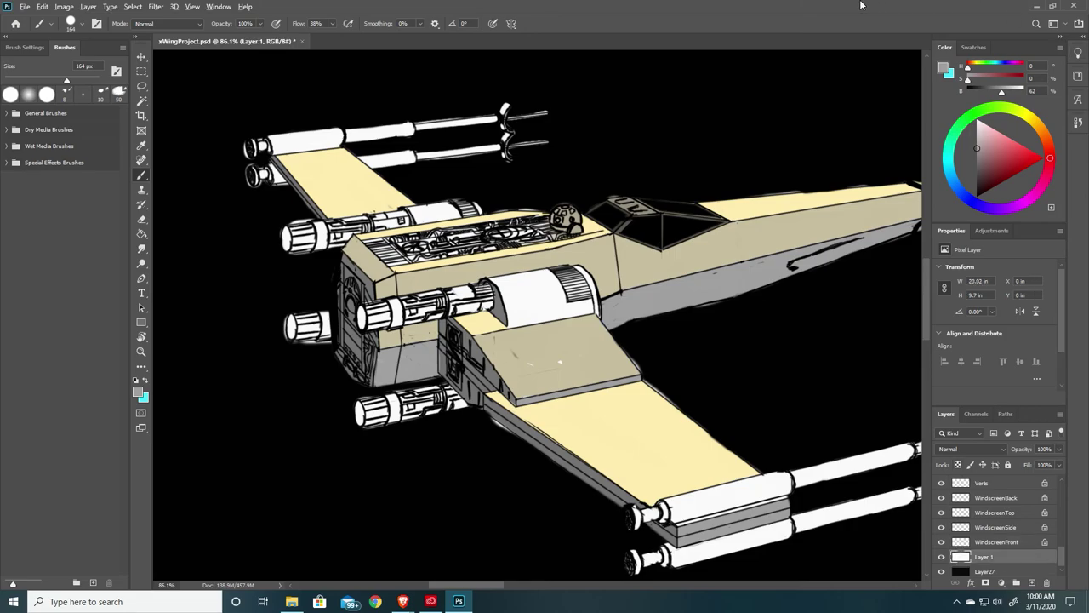
Try grey shading strokes with a 16 px brush along the upper and lower parts of the near engine housing, and undo them
scroll(478, 273, "up", 4, "alt")
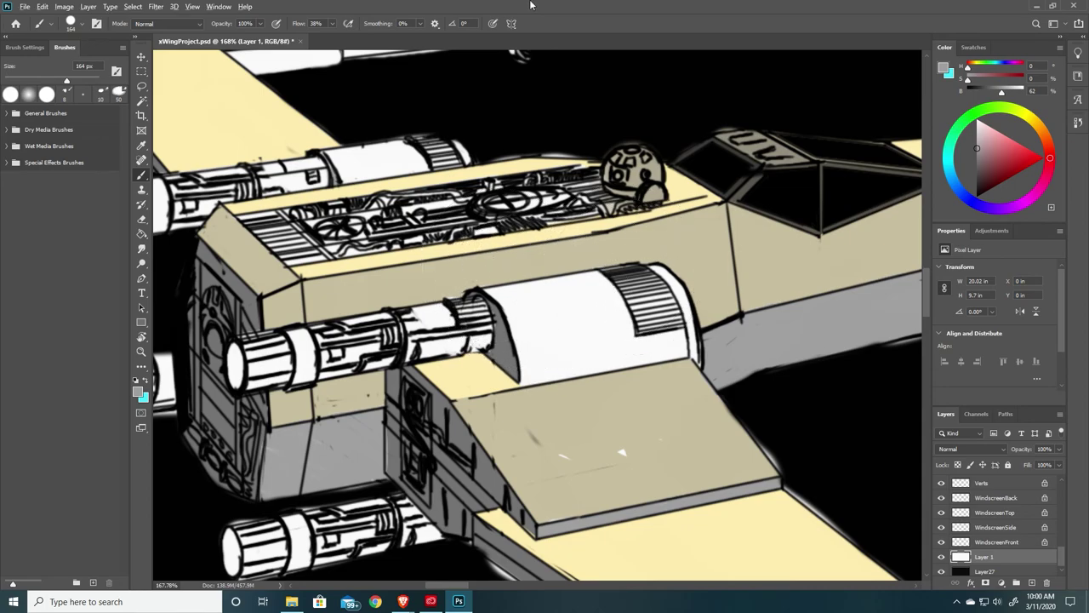
mouse_move(653, 280)
right_mouse_down("alt")
mouse_move(584, 300)
mouse_move(588, 284)
right_mouse_up("alt")
mouse_move(521, 290)
left_mouse_down()
mouse_move(500, 294)
mouse_move(606, 288)
left_mouse_up()
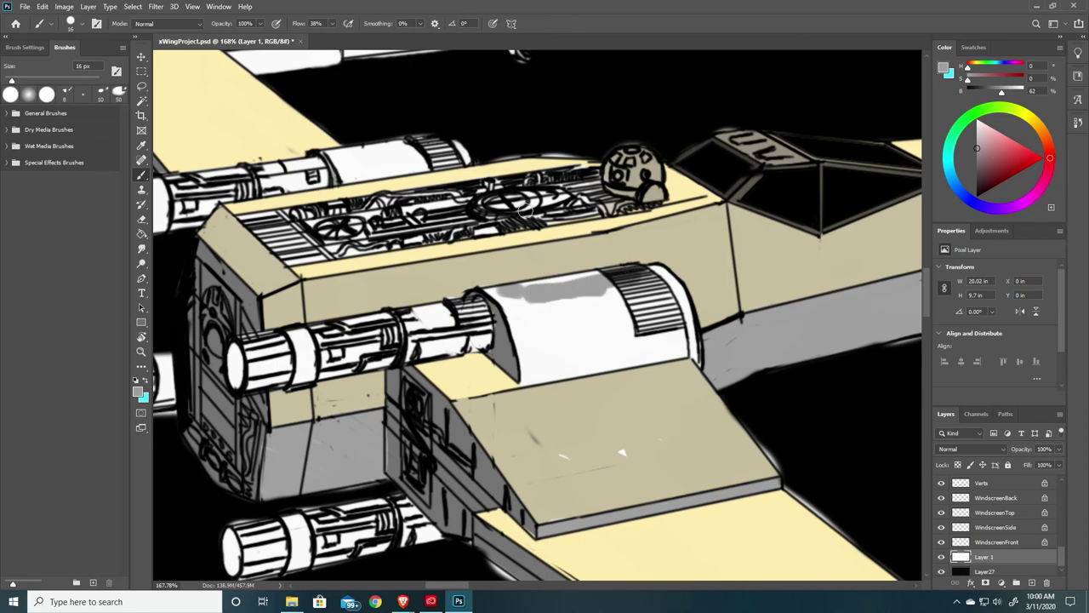
mouse_move(545, 345)
left_mouse_down()
mouse_move(539, 358)
mouse_move(662, 333)
left_mouse_up()
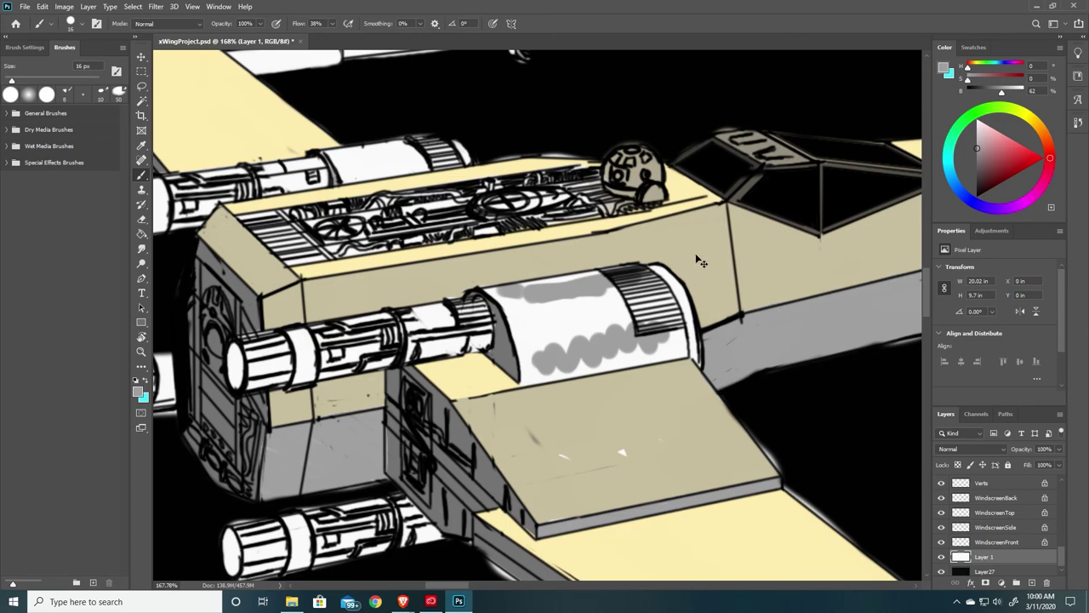
key("ctrl+z")
key("ctrl+z")
key("ctrl+z")
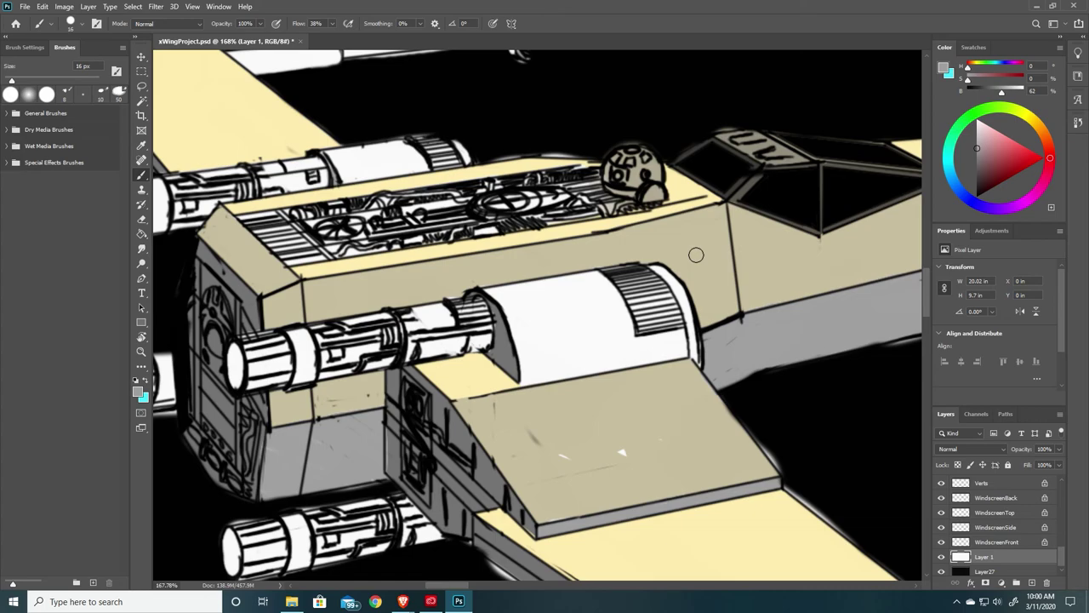
Select the near engine housing with an unfeathered lasso and add the far upper engine housing to the selection
key("l")
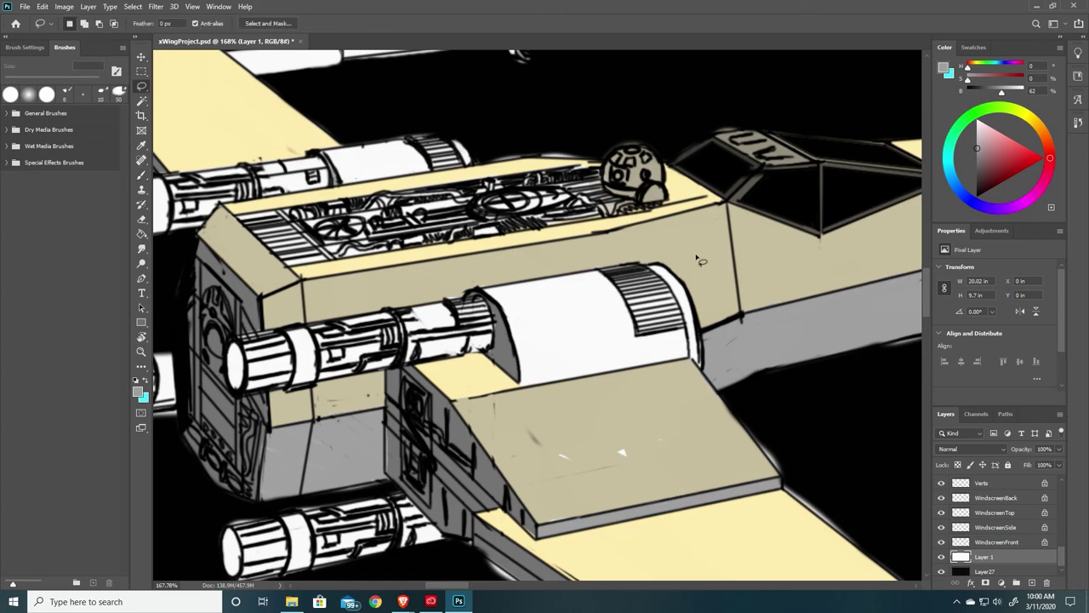
mouse_move(488, 299)
left_mouse_down()
mouse_move(524, 389)
mouse_move(541, 372)
mouse_move(548, 322)
mouse_move(514, 293)
left_mouse_up()
key("shift")
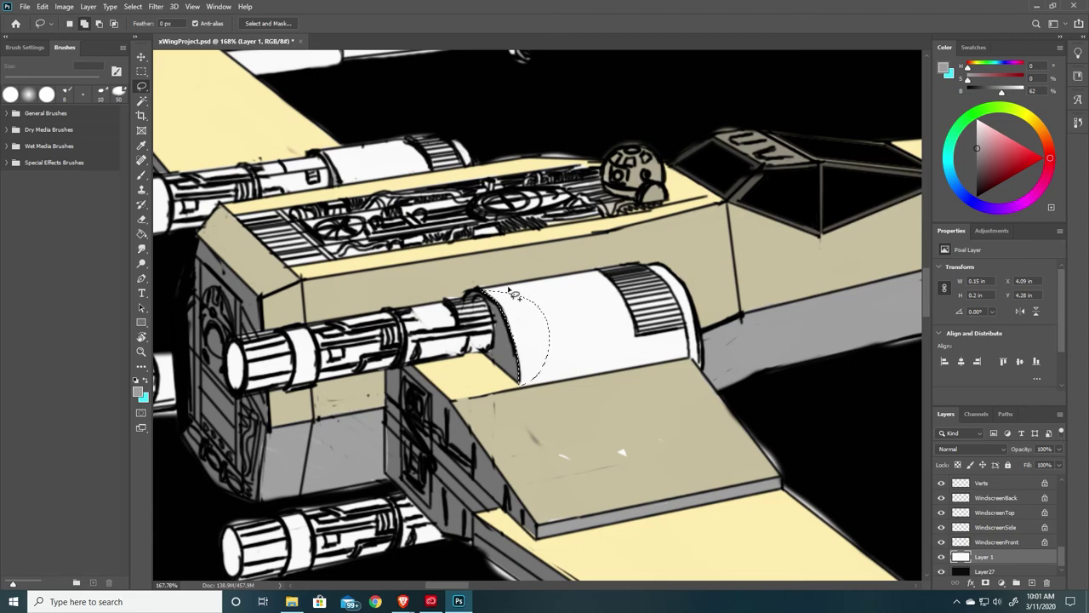
mouse_move(483, 294)
left_mouse_down("shift")
mouse_move(536, 319)
mouse_move(603, 320)
mouse_move(660, 299)
mouse_move(664, 278)
mouse_move(640, 267)
left_mouse_up("shift")
mouse_move(643, 269)
left_mouse_down("shift")
mouse_move(670, 309)
mouse_move(699, 307)
mouse_move(656, 256)
mouse_move(666, 213)
mouse_move(688, 311)
mouse_move(683, 353)
mouse_move(696, 360)
mouse_move(708, 345)
mouse_move(685, 281)
left_mouse_up("shift")
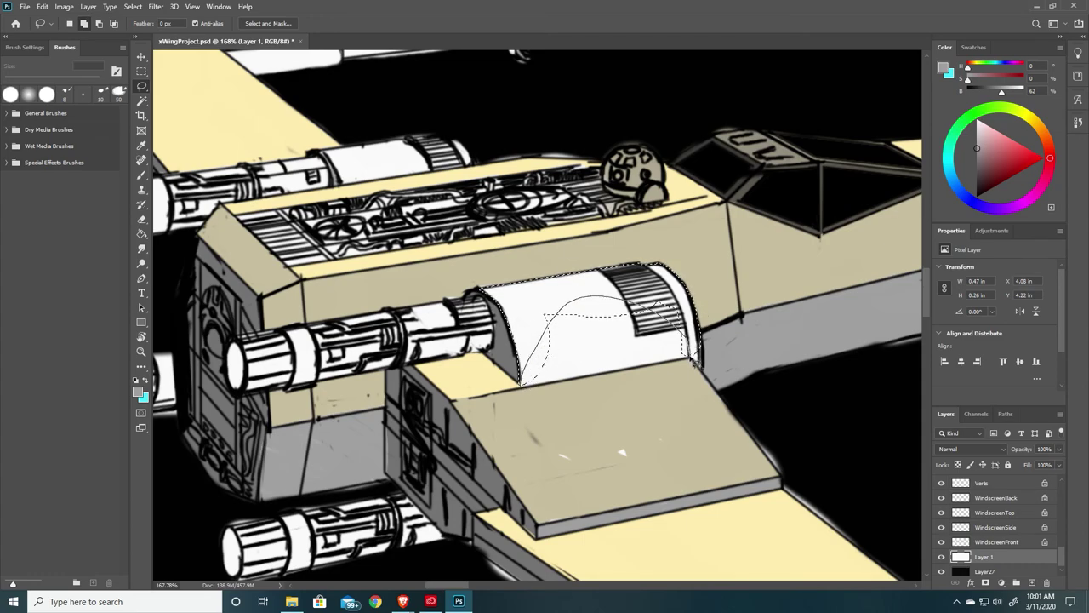
left_click_drag(694, 361, 694, 364, "shift")
left_click_drag(567, 331, 568, 333, "alt")
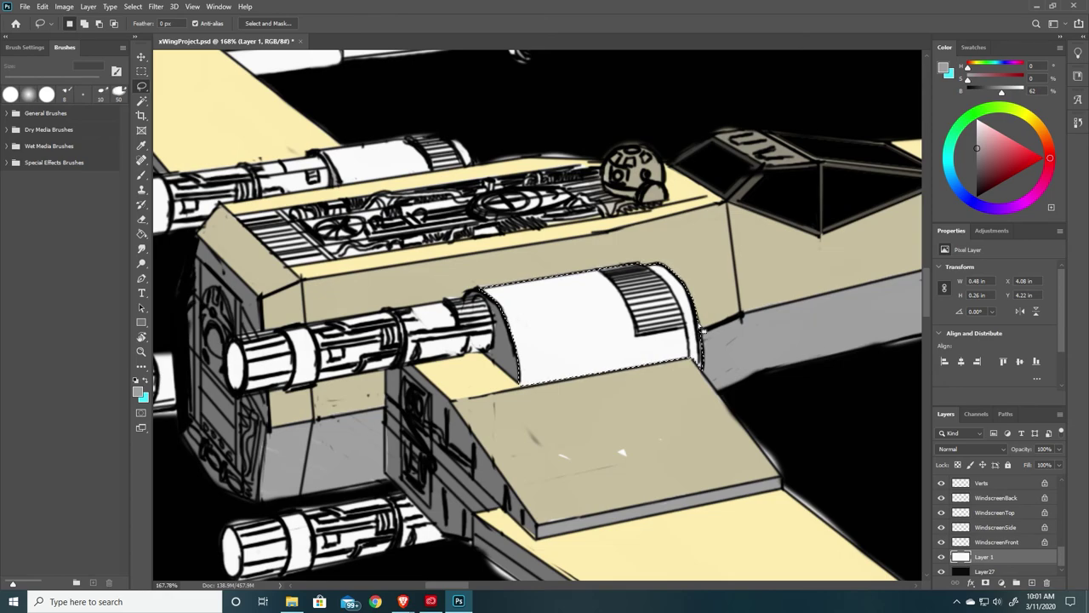
key("shift")
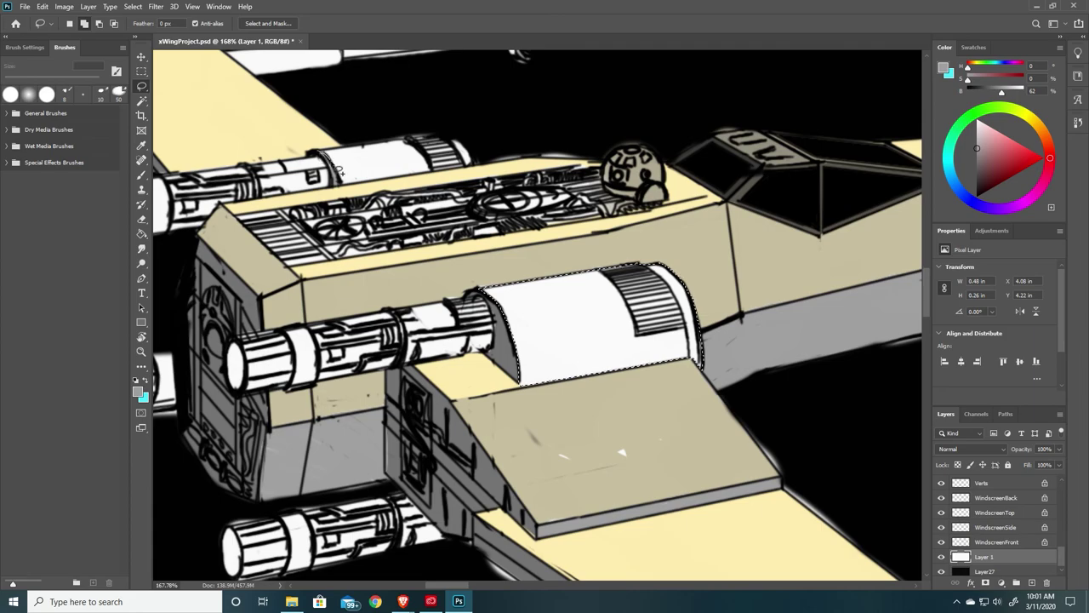
mouse_move(340, 184)
left_mouse_down("shift")
mouse_move(360, 159)
mouse_move(331, 157)
mouse_move(346, 188)
mouse_move(375, 151)
mouse_move(444, 146)
mouse_move(472, 176)
mouse_move(471, 166)
mouse_move(337, 165)
mouse_move(411, 165)
mouse_move(437, 134)
left_mouse_up("shift")
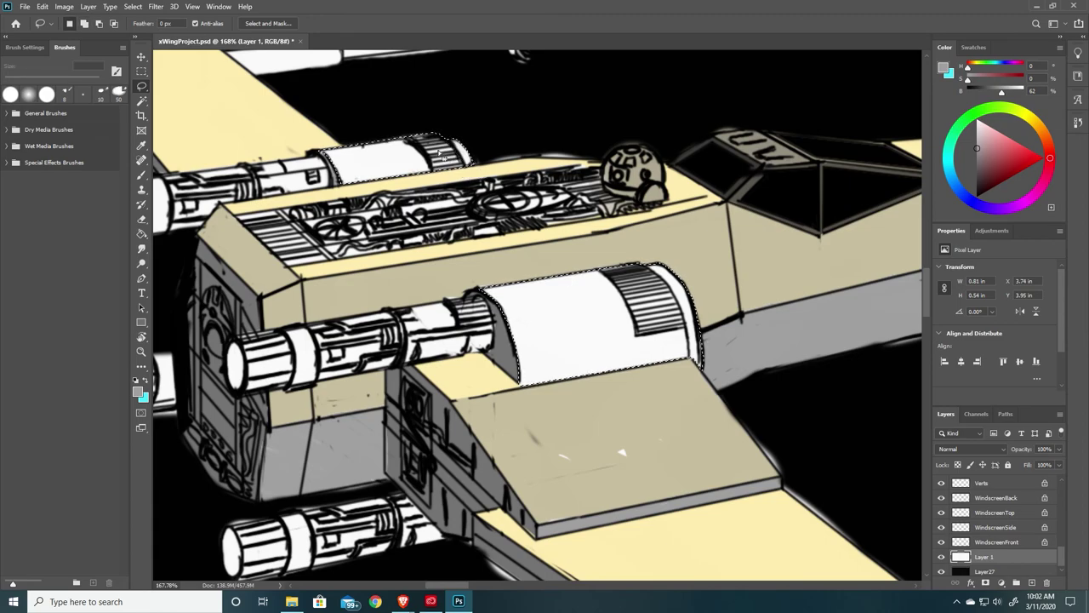
Put the selected engine housings on a new layer named EngineLarge and lock its transparent pixels
key("ctrl+shift+n")
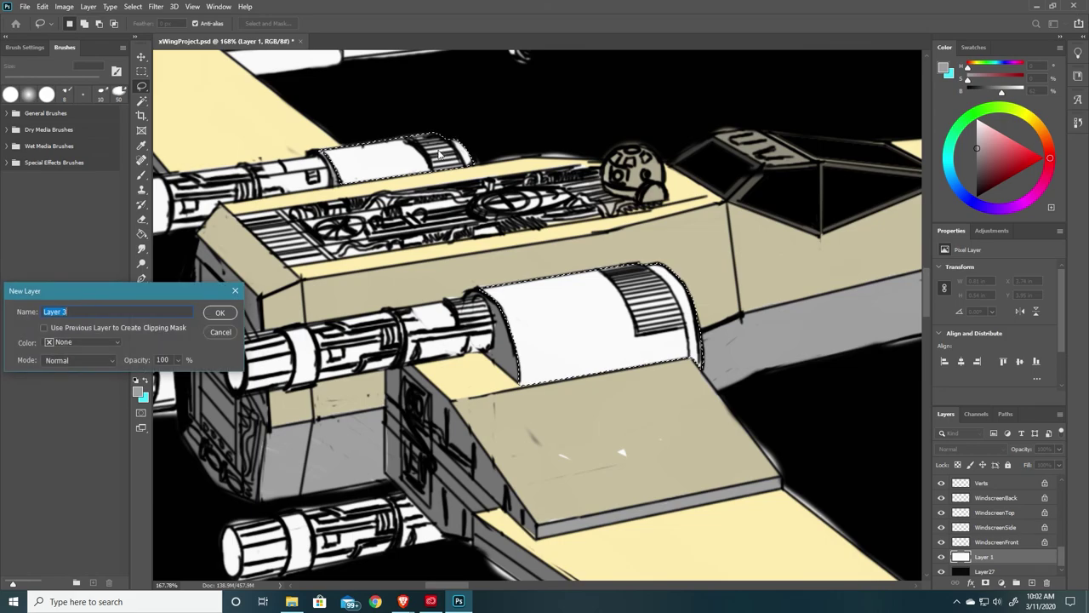
type("Engine")
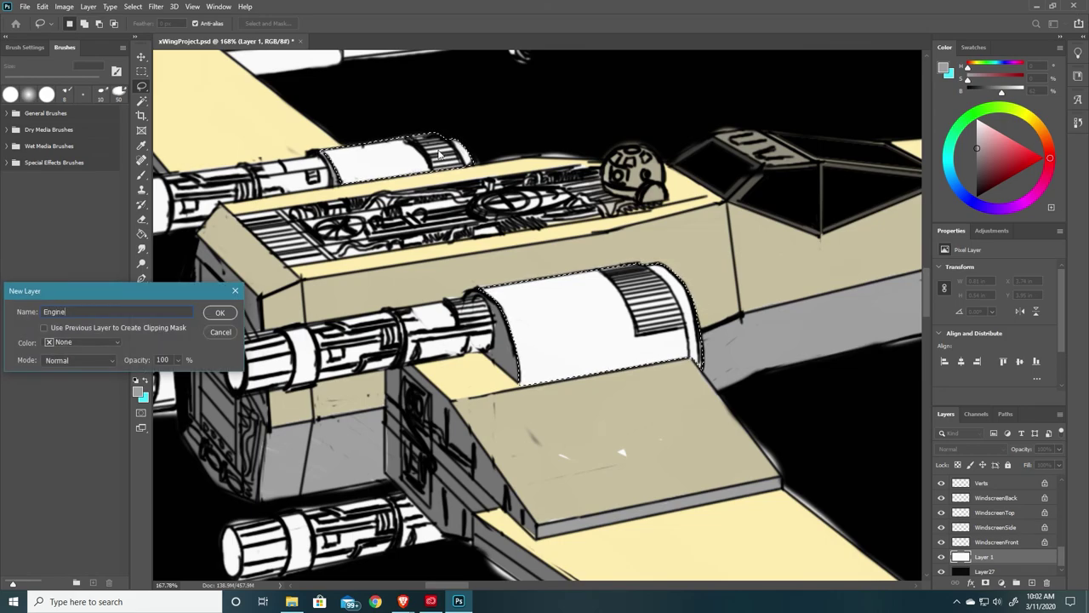
type("La")
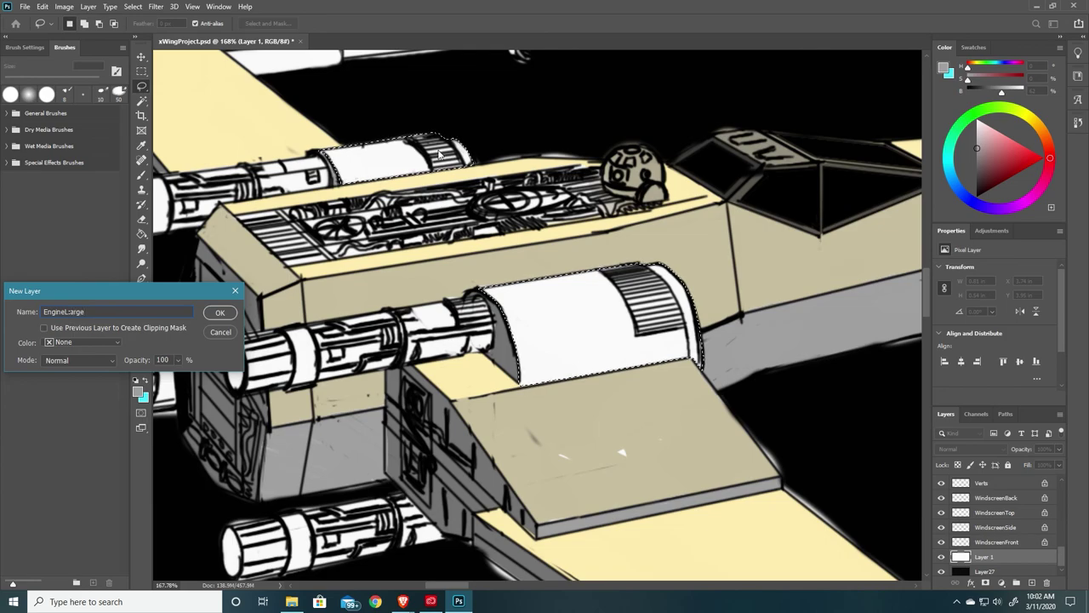
type("rge")
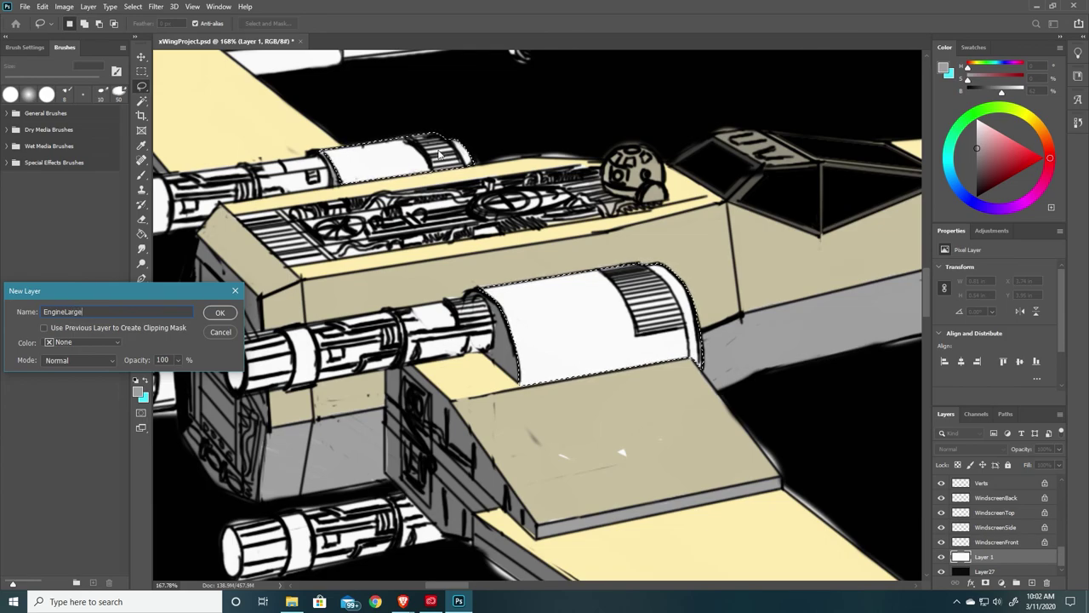
key("Return")
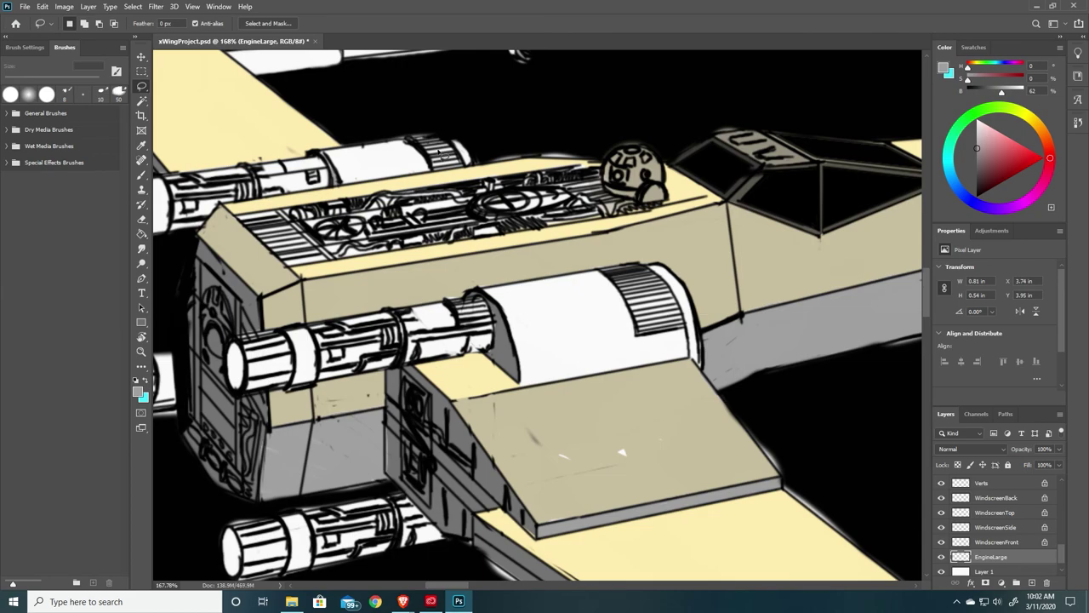
left_click(956, 465)
Sample the tan of the fuselage side and paint the near engine housing with it using the 16 px brush
key("i")
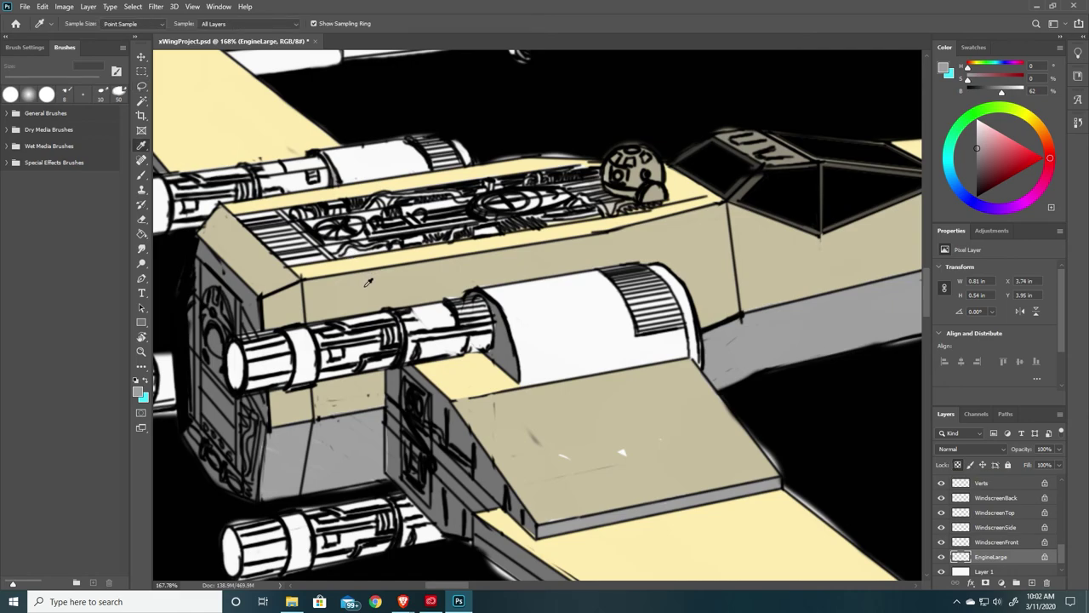
left_click(365, 284)
key("b")
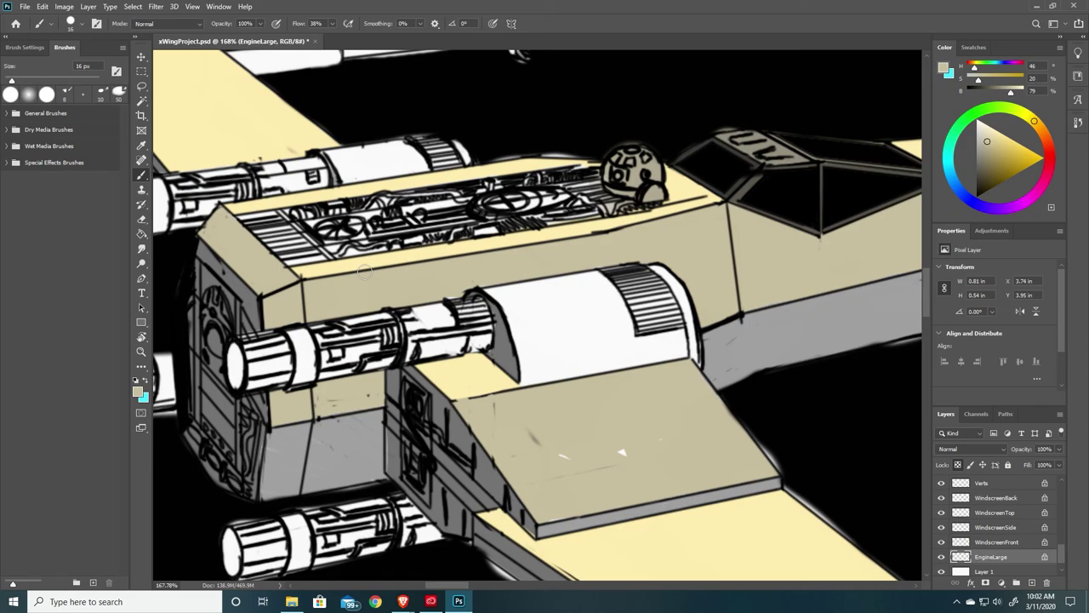
mouse_move(648, 266)
left_mouse_down()
mouse_move(687, 349)
mouse_move(642, 328)
mouse_move(656, 345)
mouse_move(612, 285)
mouse_move(587, 366)
mouse_move(566, 281)
mouse_move(513, 242)
mouse_move(562, 366)
mouse_move(527, 289)
mouse_move(510, 375)
mouse_move(513, 331)
left_mouse_up()
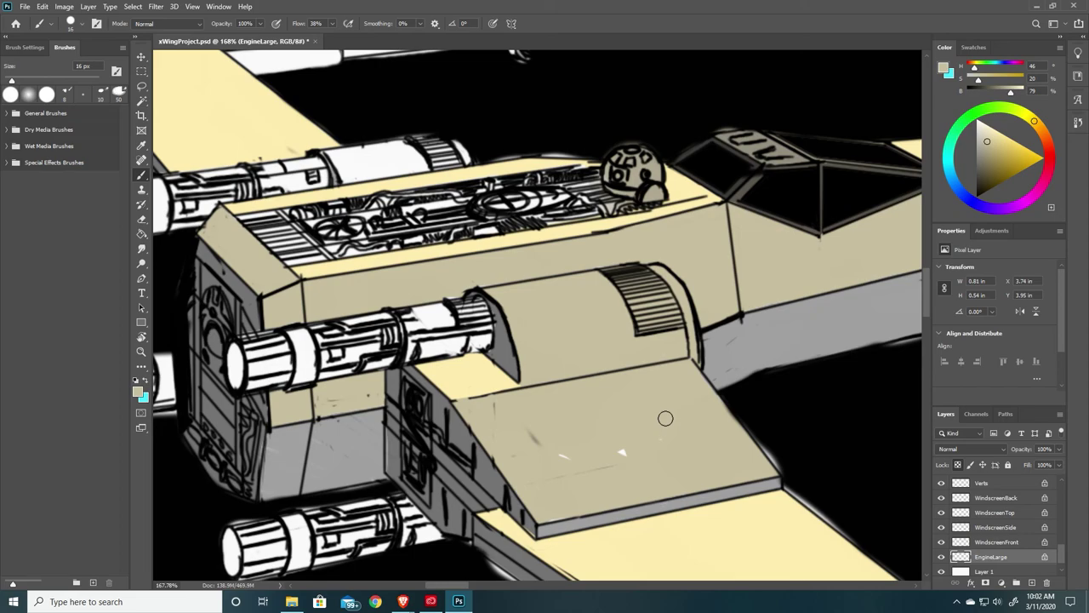
Lasso the lower part of the near engine housing, following its bottom edge and lower front corner
key("l")
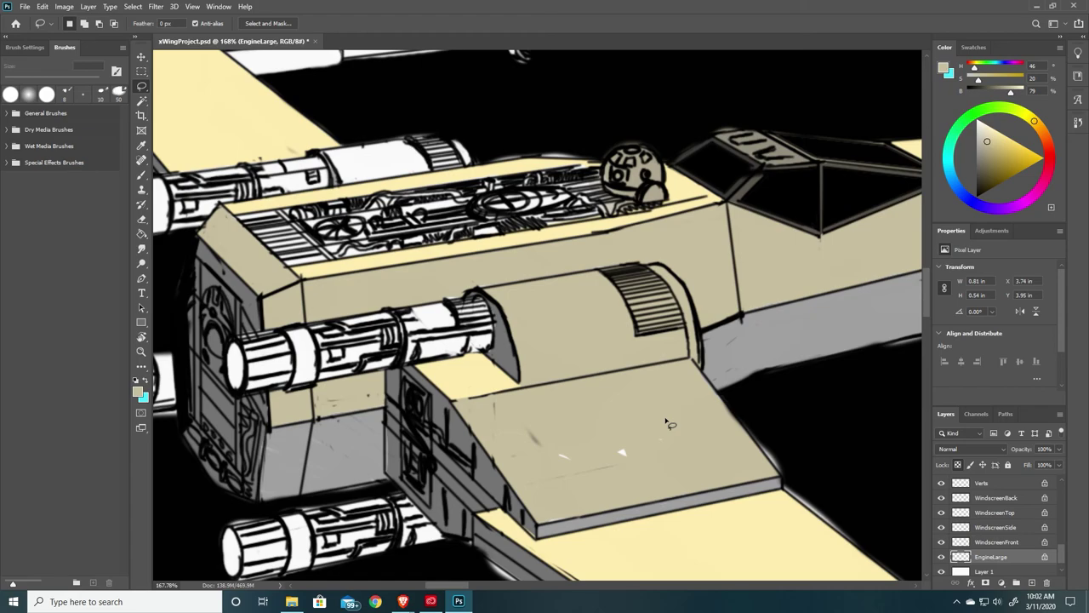
mouse_move(522, 392)
left_mouse_down()
mouse_move(562, 344)
mouse_move(653, 332)
mouse_move(689, 345)
mouse_move(698, 362)
left_mouse_up()
key("shift")
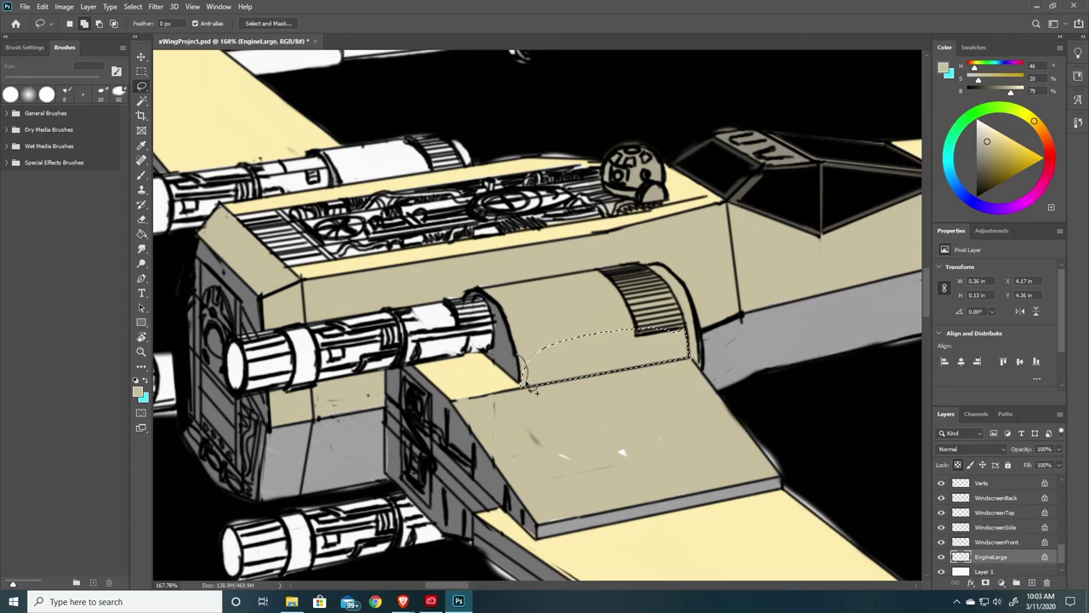
left_click_drag(527, 396, 526, 383, "shift")
Set the lasso feather to 10 px and extend the housing selection upward along its top boundary
double_click(165, 23)
type("3")
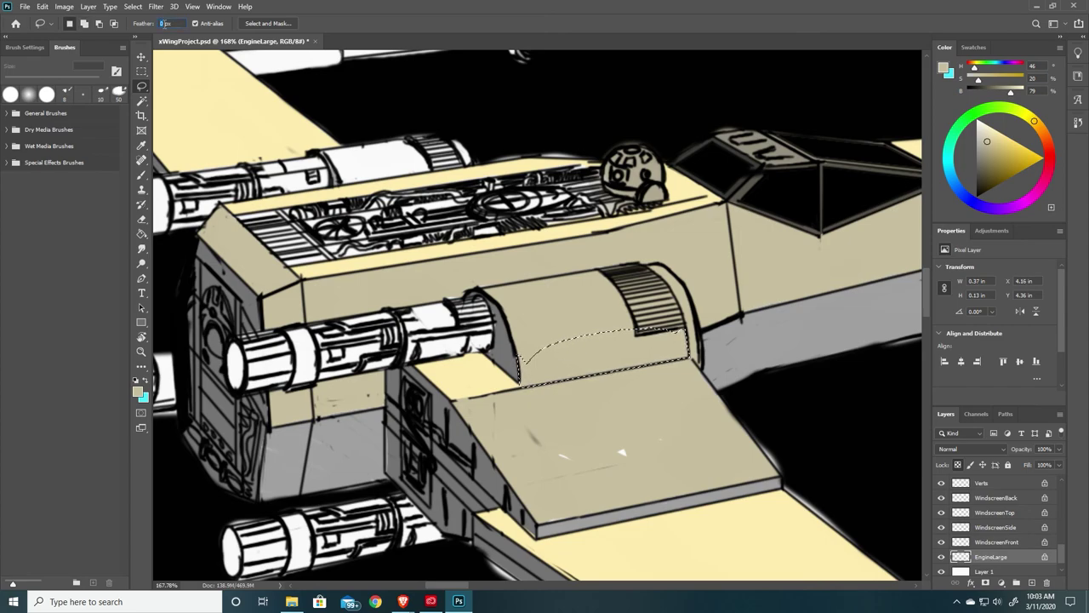
type("0")
type("10")
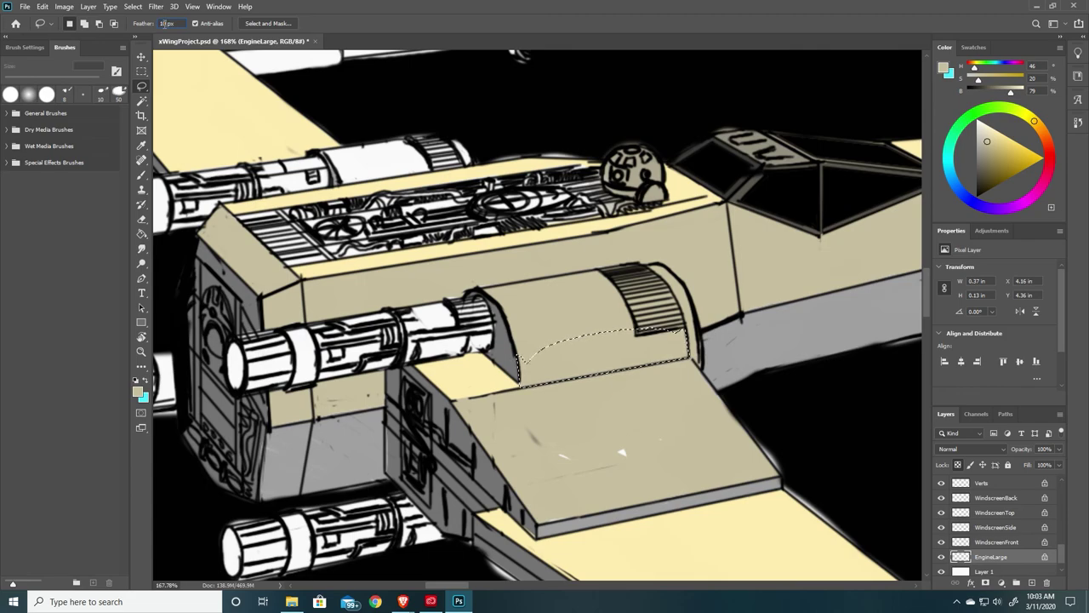
key("shift")
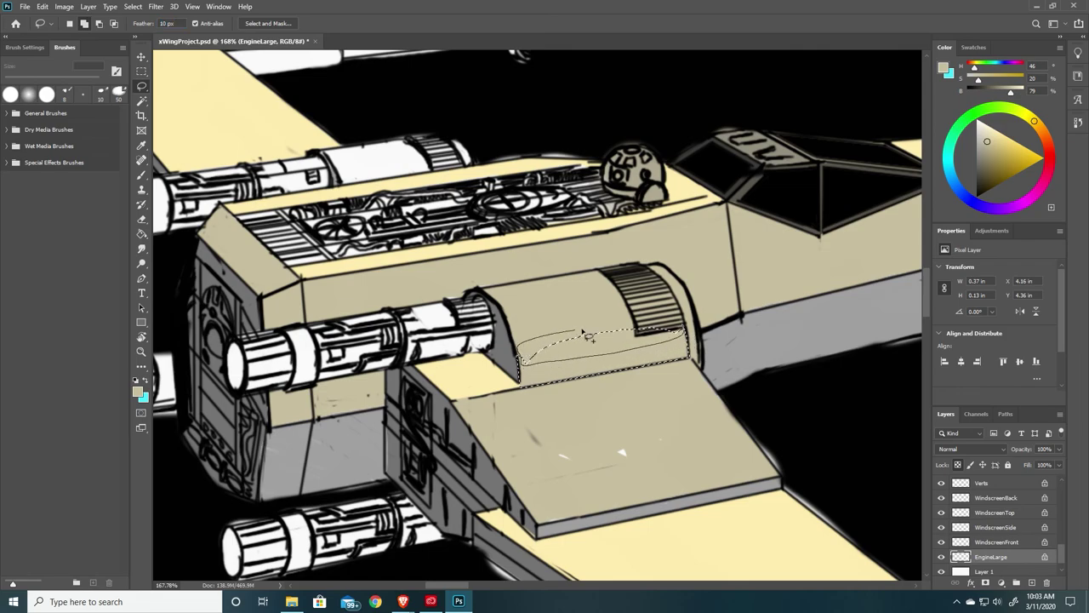
left_click_drag(651, 320, 679, 325, "shift")
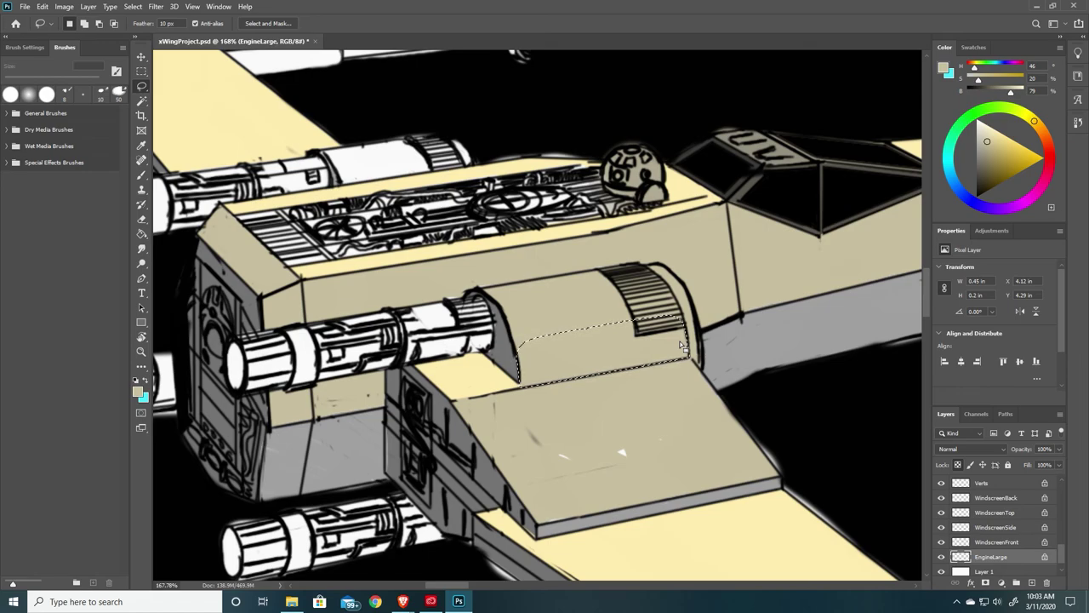
Mix a darker grey-tan with saturation 13 and brightness 68, and brush it over the selected lower part of the housing
key("i")
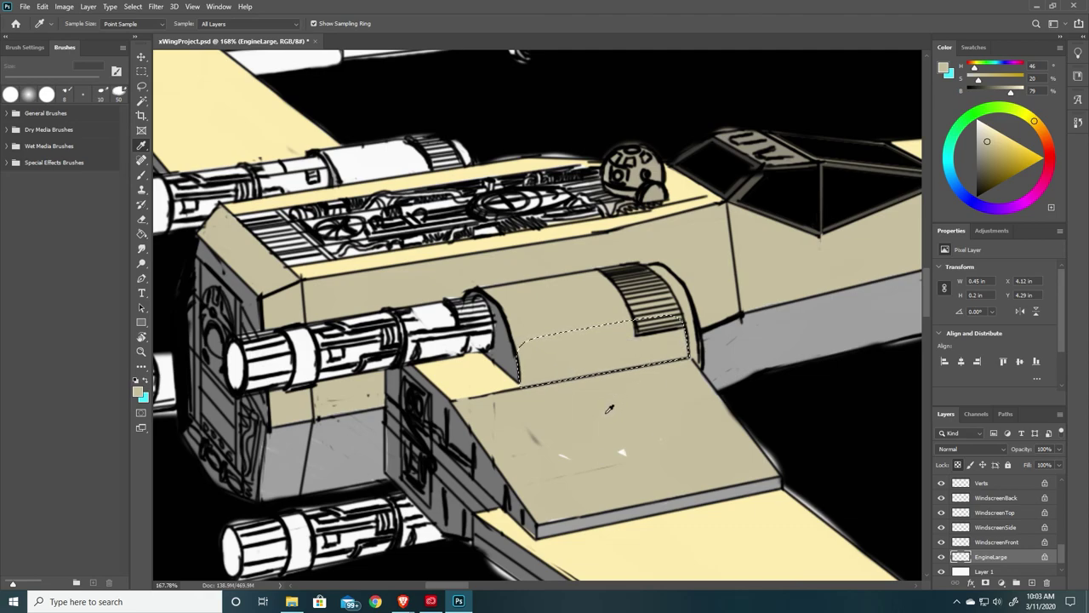
left_click_drag(1011, 92, 978, 84)
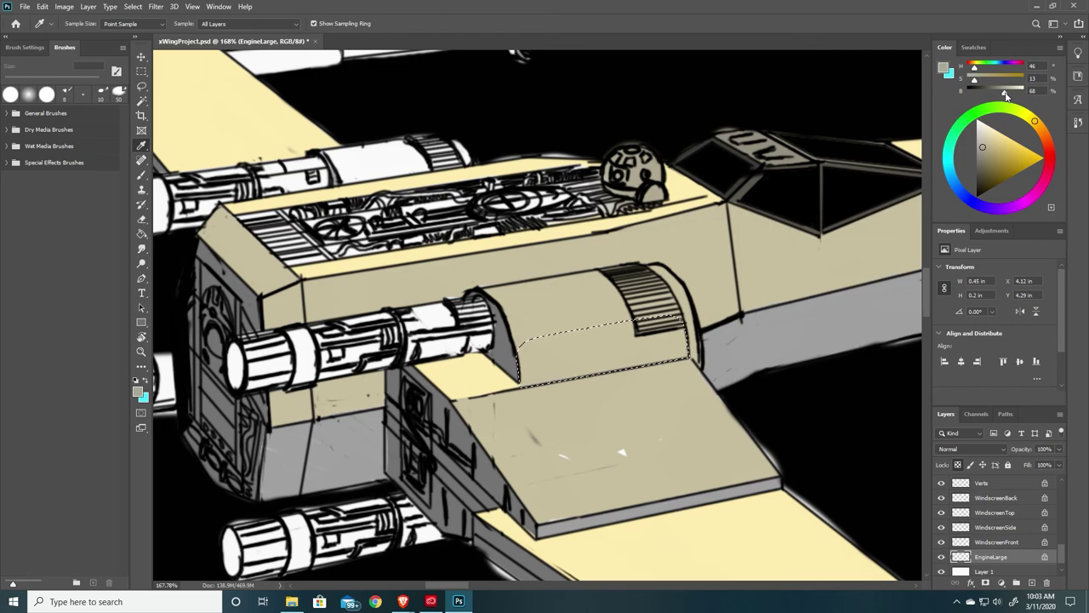
key("b")
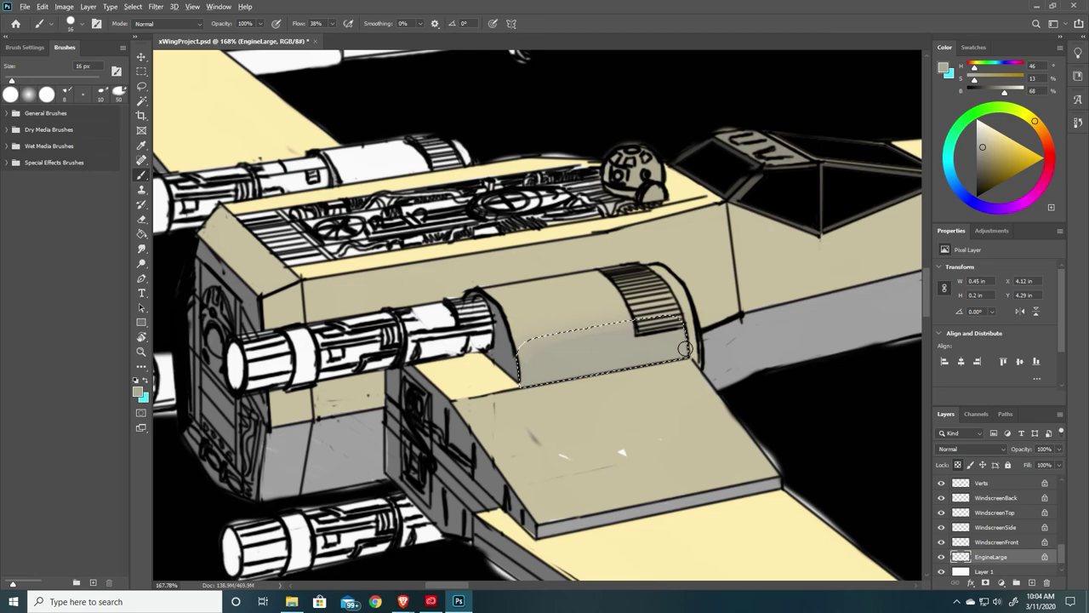
Replace the selection with a 0 px feather lasso around the upper strip of the near engine housing
scroll(594, 337, "up", 5, "alt")
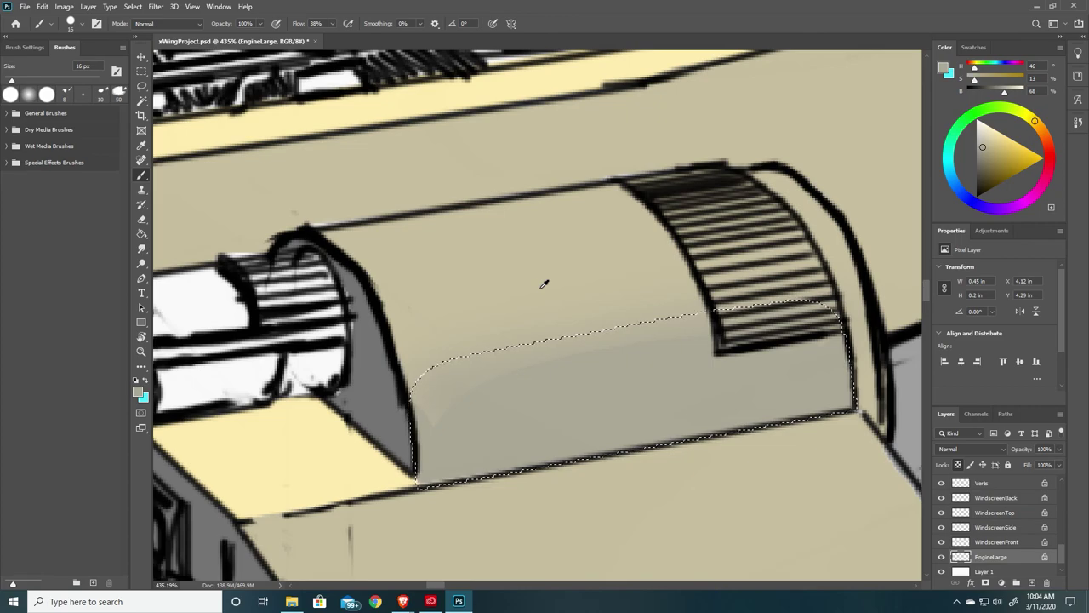
key("l")
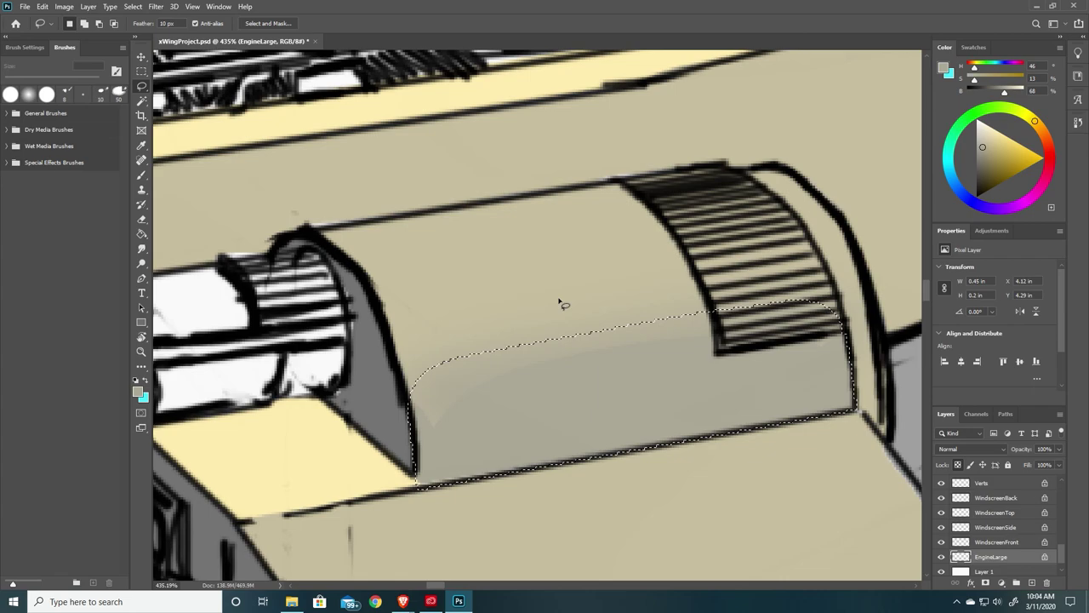
left_click(442, 291)
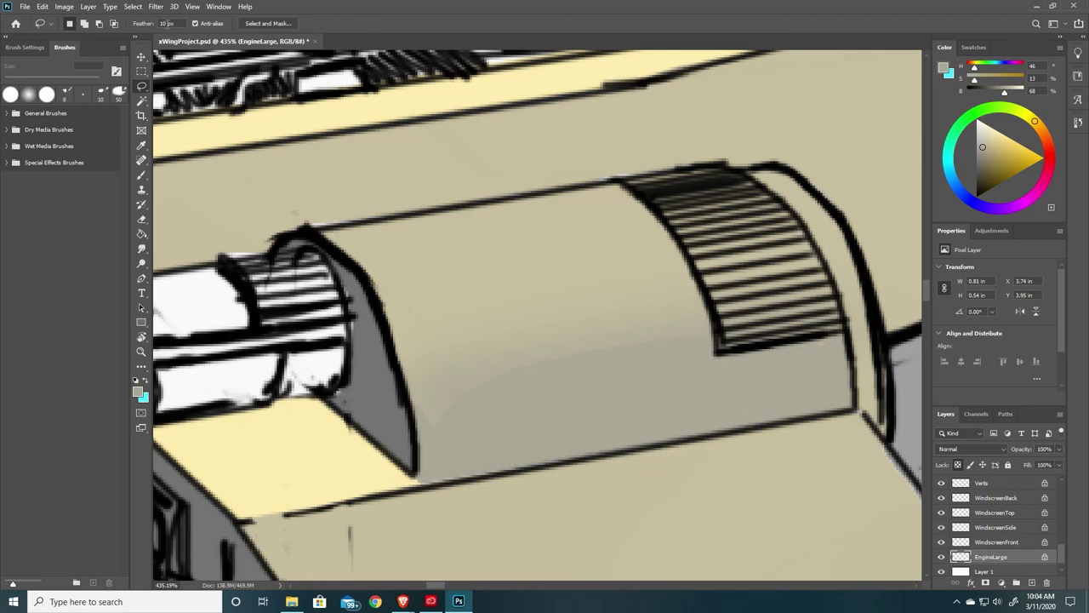
type("0")
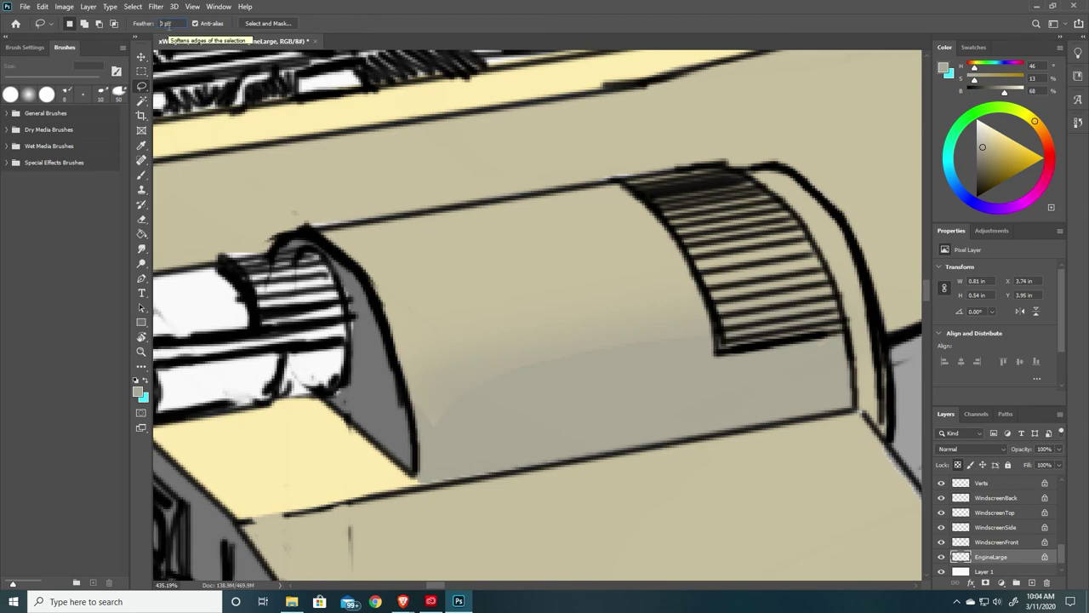
mouse_move(315, 229)
left_mouse_down()
mouse_move(461, 257)
mouse_move(650, 238)
mouse_move(723, 216)
mouse_move(726, 169)
left_mouse_up()
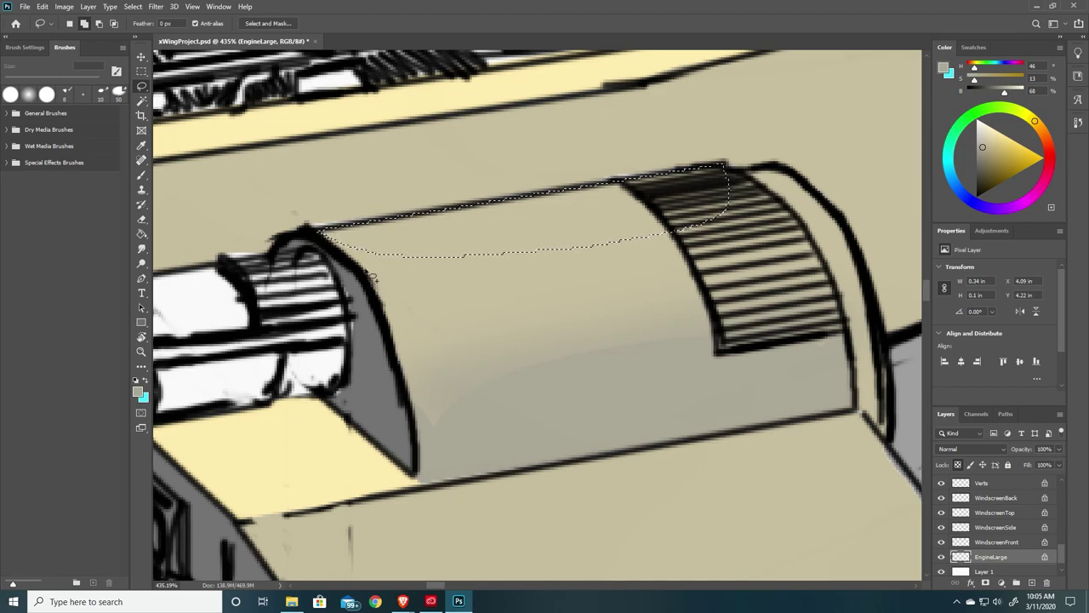
mouse_move(371, 285)
left_mouse_down("shift")
mouse_move(378, 249)
mouse_move(465, 218)
mouse_move(724, 180)
mouse_move(747, 220)
left_mouse_up("shift")
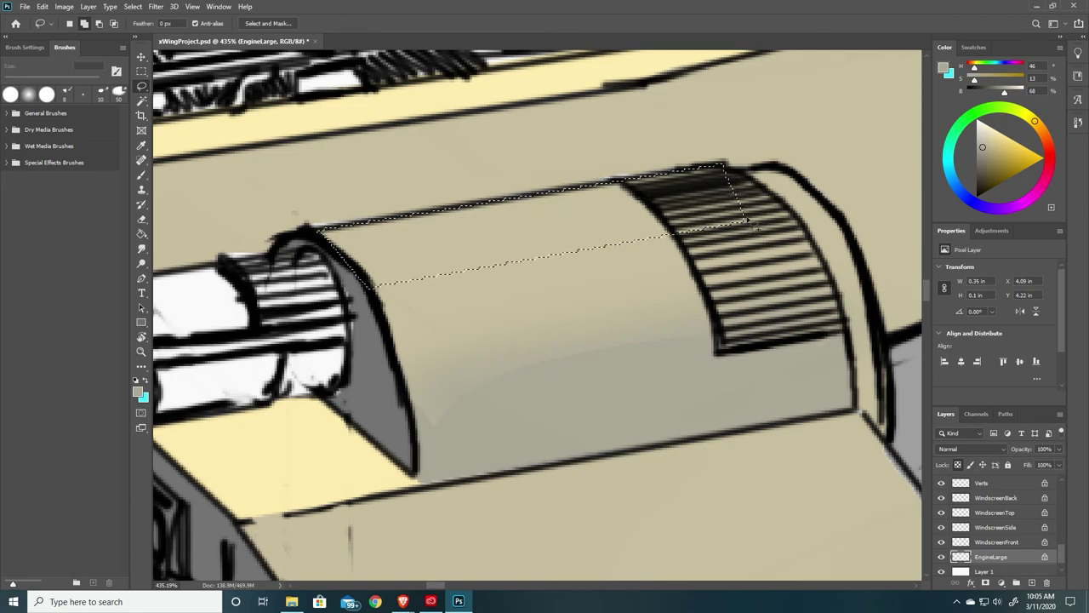
mouse_move(738, 223)
left_mouse_down("shift")
mouse_move(769, 235)
mouse_move(798, 217)
left_mouse_up("shift")
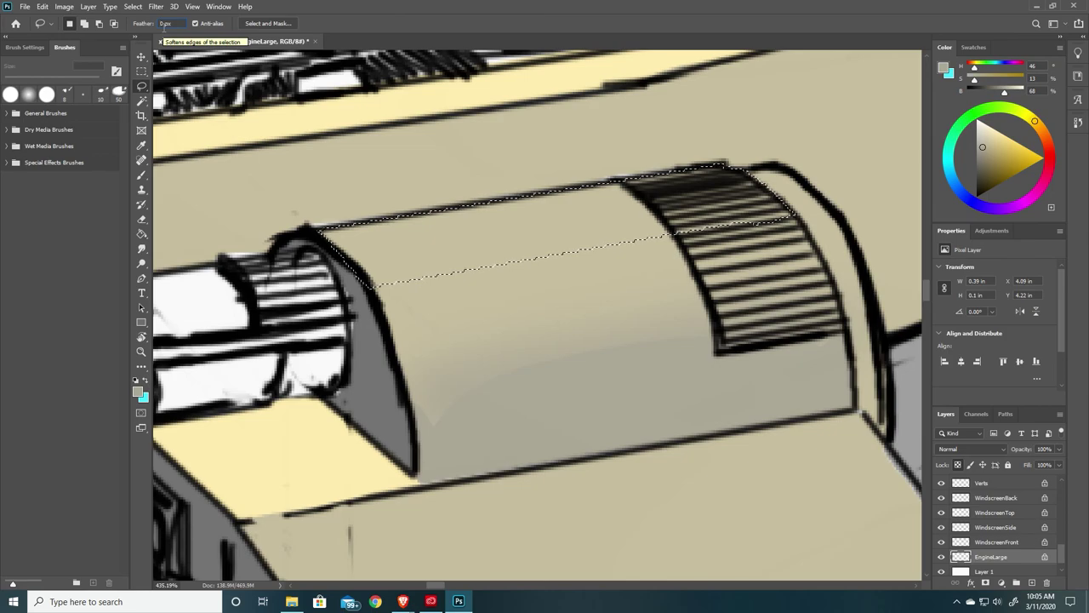
Extend the upper housing selection downward with the lasso feather set to 10 px, and activate the Eyedropper tool
type("10")
key("Return")
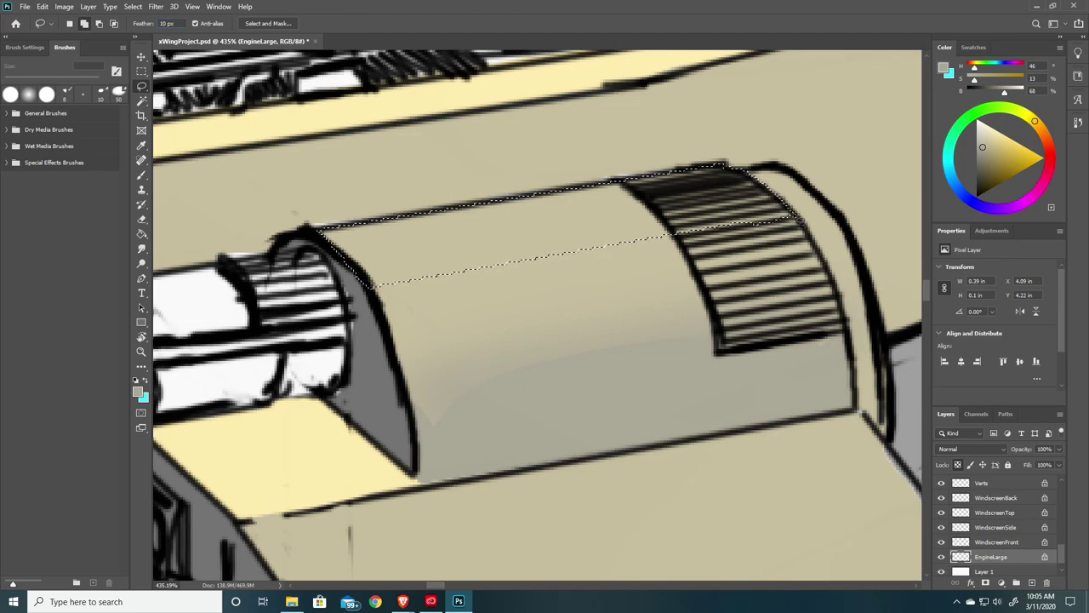
mouse_move(759, 212)
left_mouse_down()
mouse_move(662, 211)
mouse_move(442, 255)
left_mouse_up()
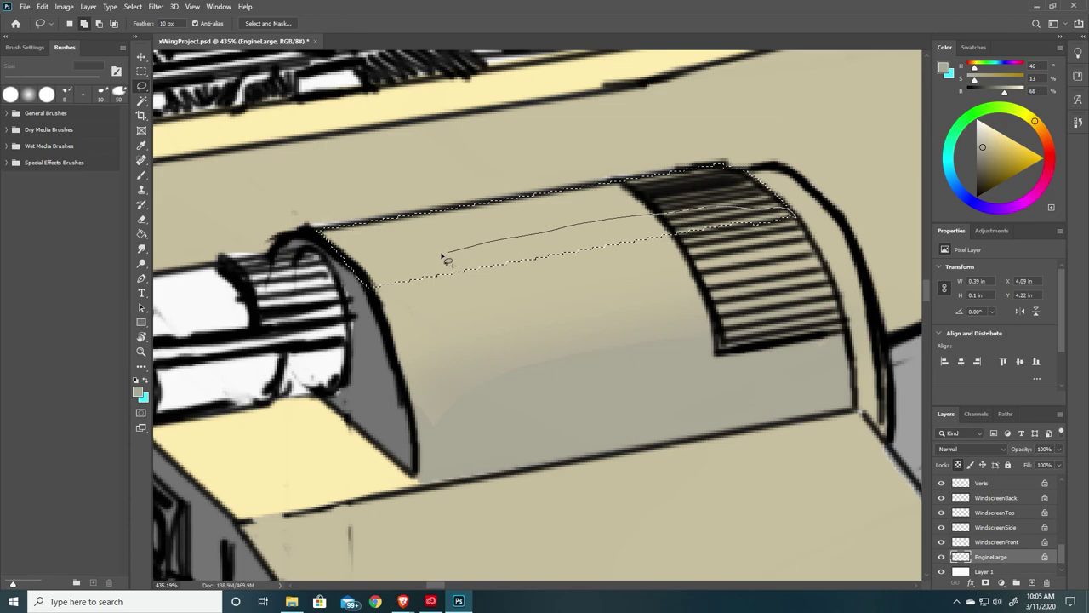
mouse_move(454, 300)
left_mouse_down()
mouse_move(613, 281)
mouse_move(732, 251)
left_mouse_up()
left_click_drag(794, 231, 796, 228)
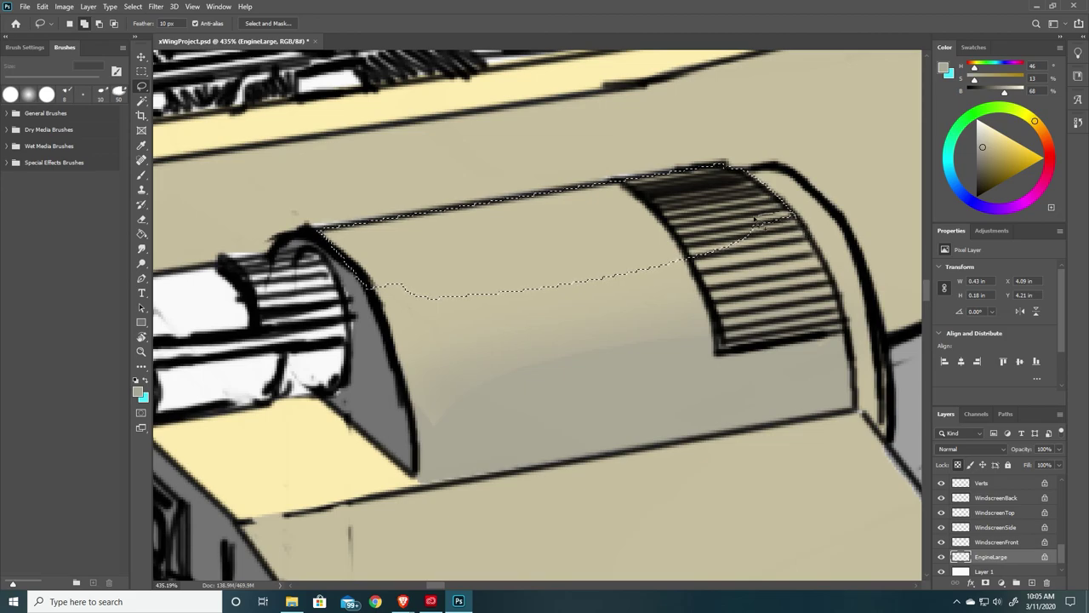
mouse_move(742, 247)
left_mouse_down()
mouse_move(797, 247)
mouse_move(791, 219)
left_mouse_up()
mouse_move(372, 283)
left_mouse_down()
mouse_move(389, 317)
mouse_move(446, 298)
left_mouse_up()
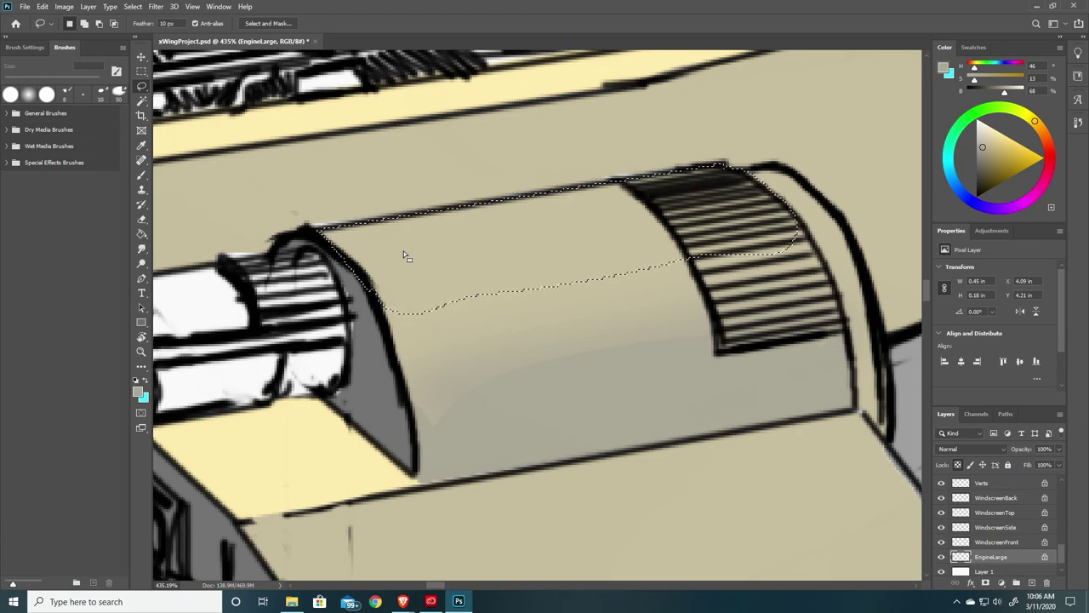
key("i")
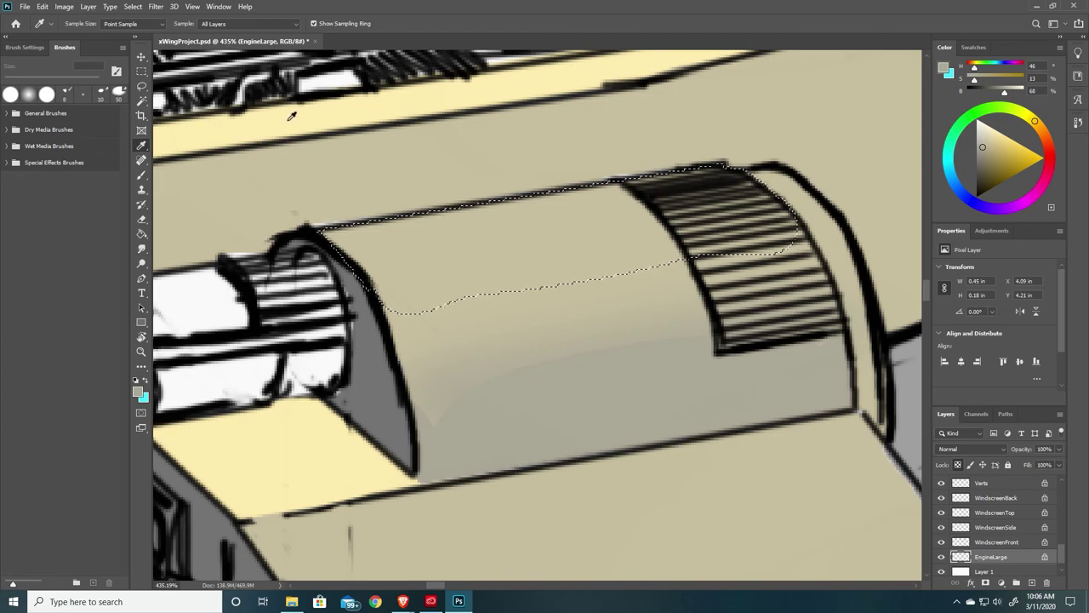
Sample the pale cream from the fuselage edge, brush it over the selected upper strip of the near engine housing, and deselect
left_click(293, 116)
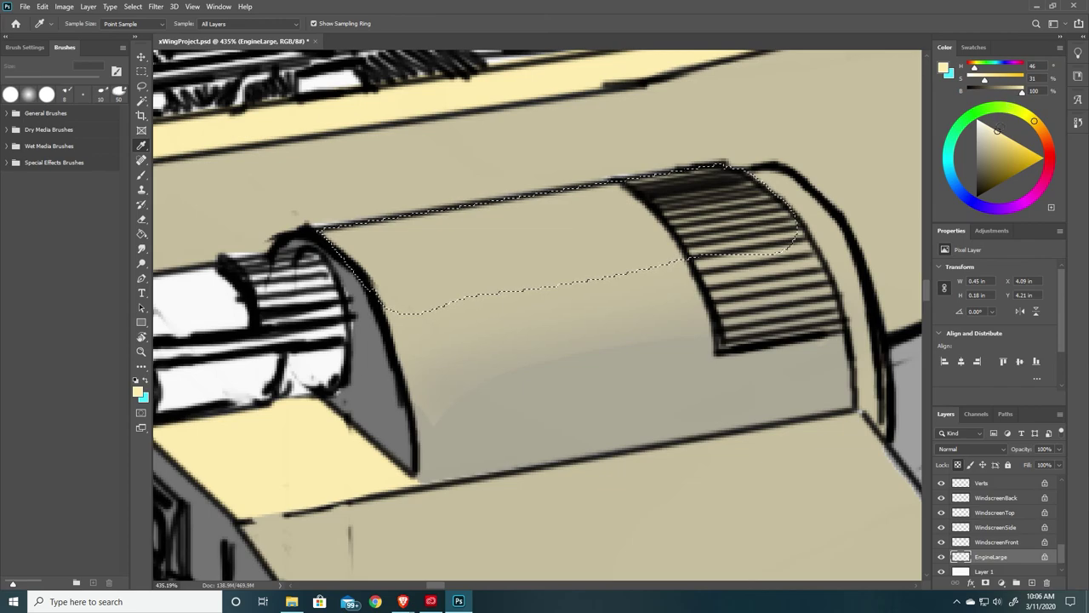
key("b")
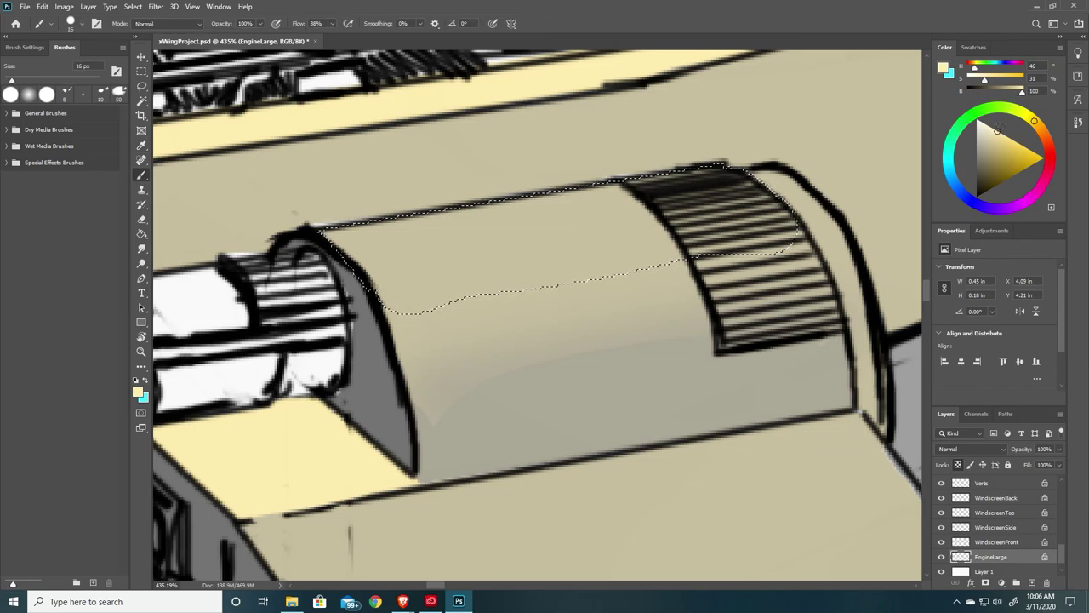
mouse_move(524, 215)
left_mouse_down()
mouse_move(530, 229)
mouse_move(488, 244)
mouse_move(371, 262)
mouse_move(425, 313)
mouse_move(485, 291)
left_mouse_up()
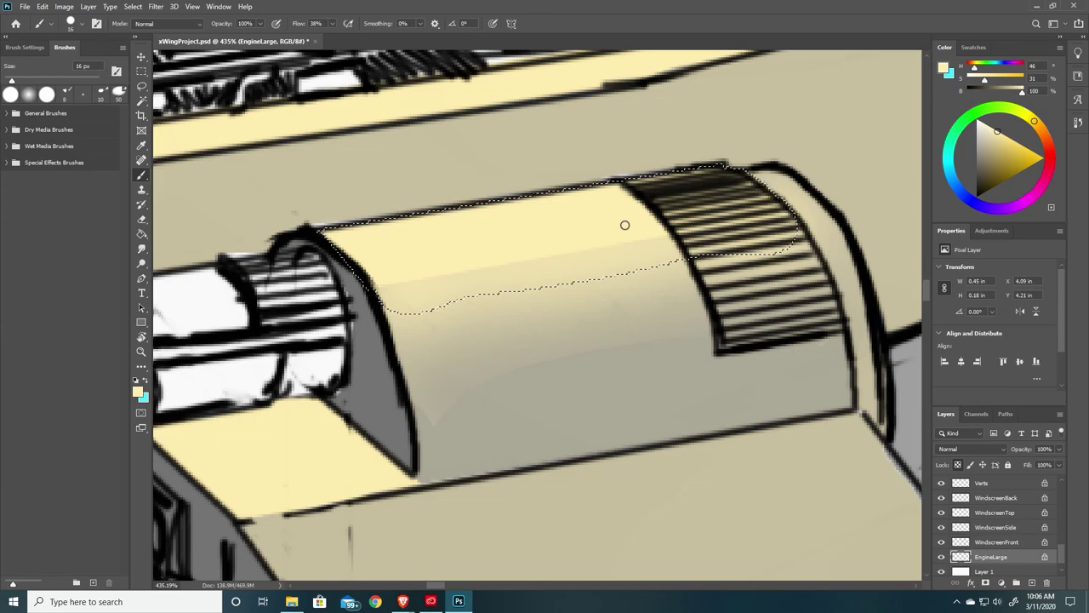
scroll(595, 228, "down", 15, "alt")
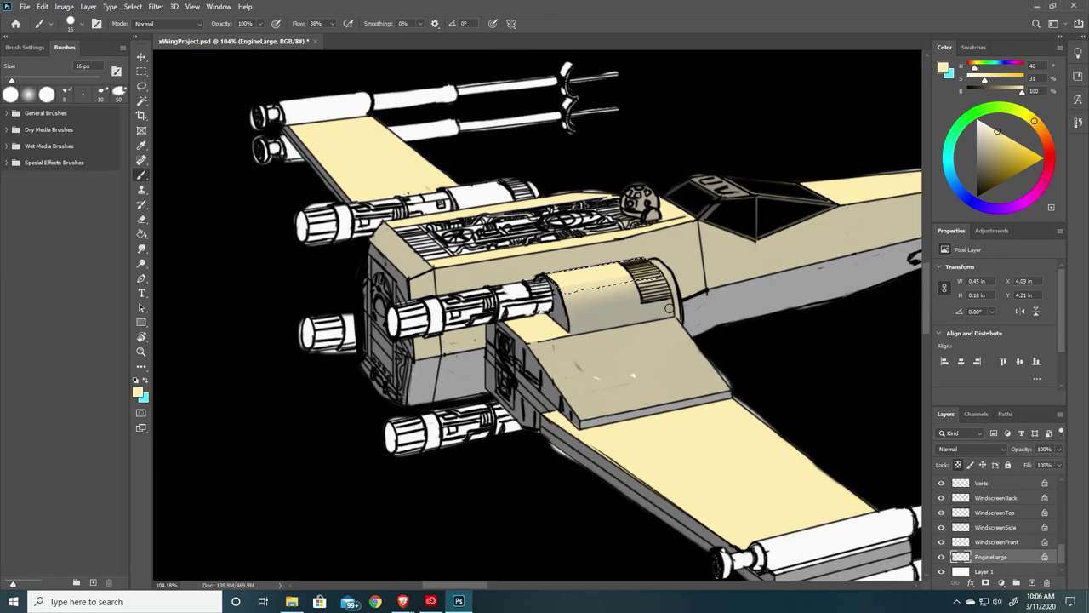
key("l")
key("ctrl+d")
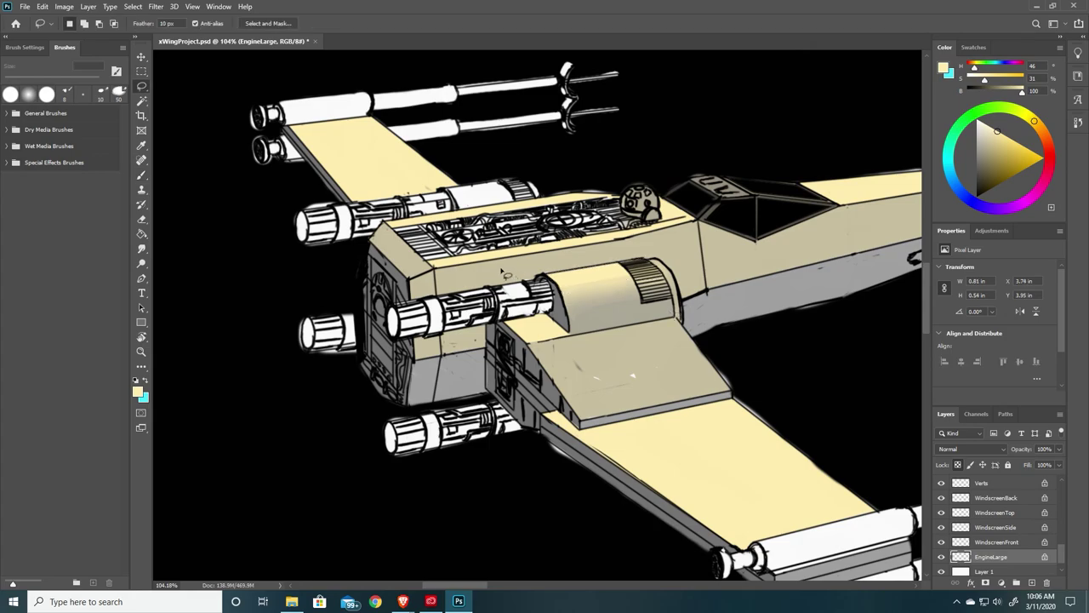
scroll(460, 257, "down", 5, "alt")
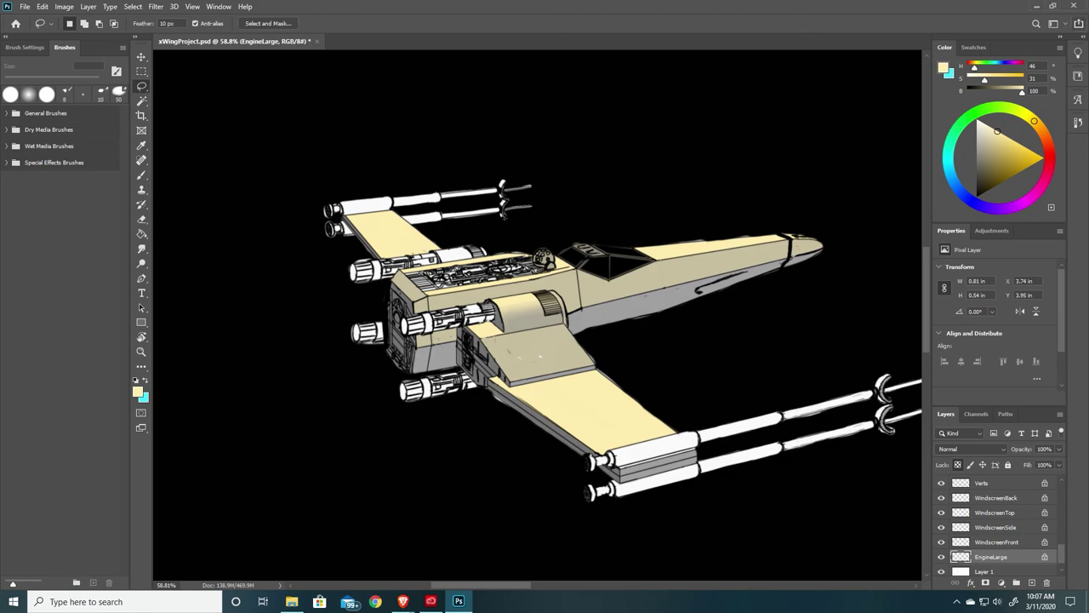
Switch to the Brave browser and examine the shading in the Deadpool, Robin, Harley Quinn and Captain Marvel comic art, and return to Photoshop
left_click(402, 601)
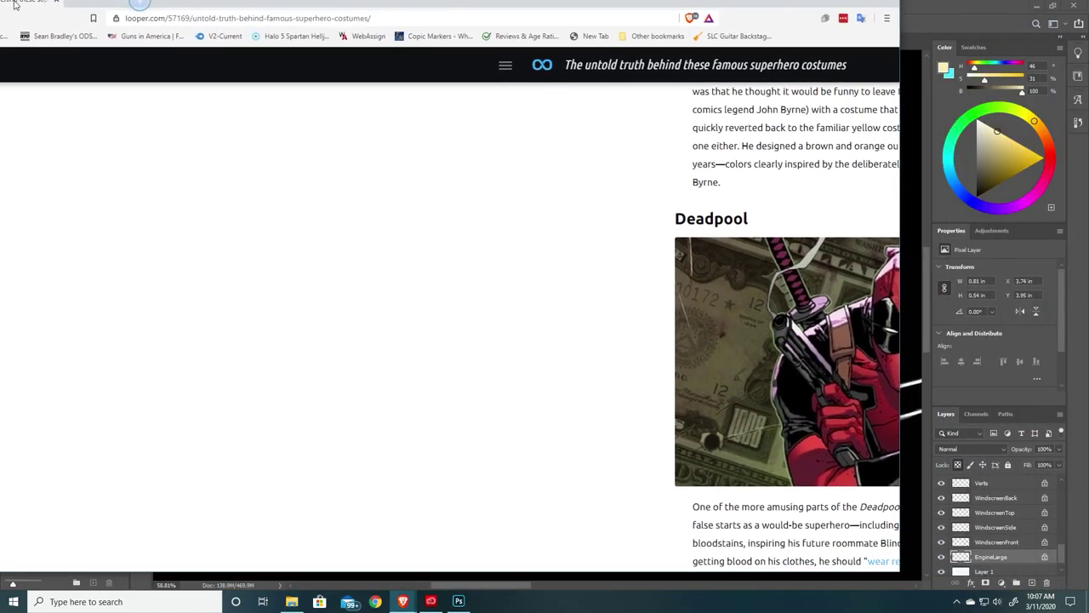
left_click_drag(14, 4, 14, 3)
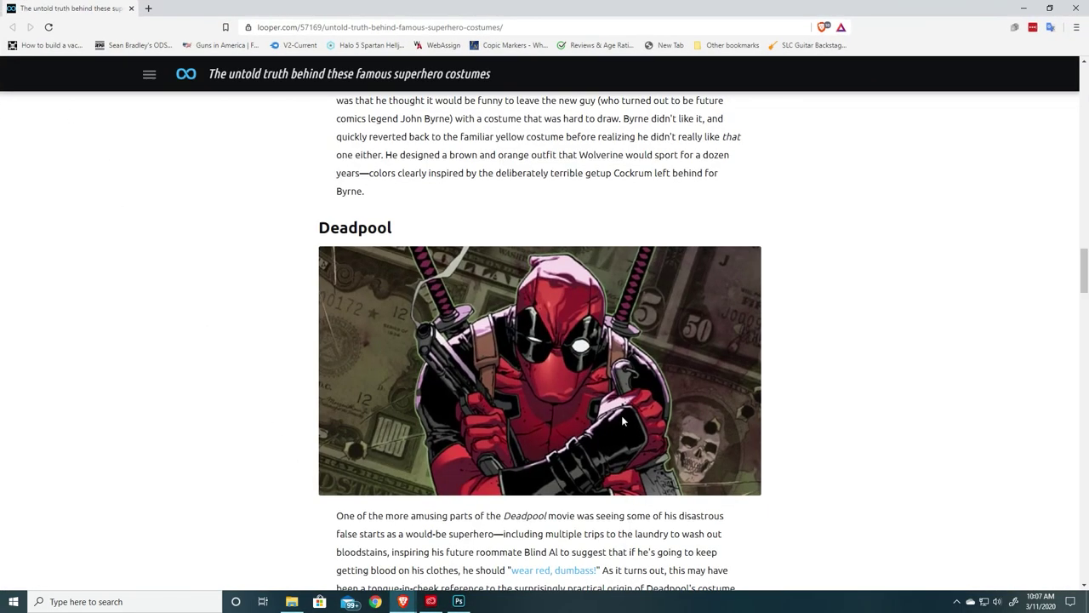
scroll(515, 384, "down", 3)
scroll(511, 359, "up", 1)
scroll(512, 359, "up", 1)
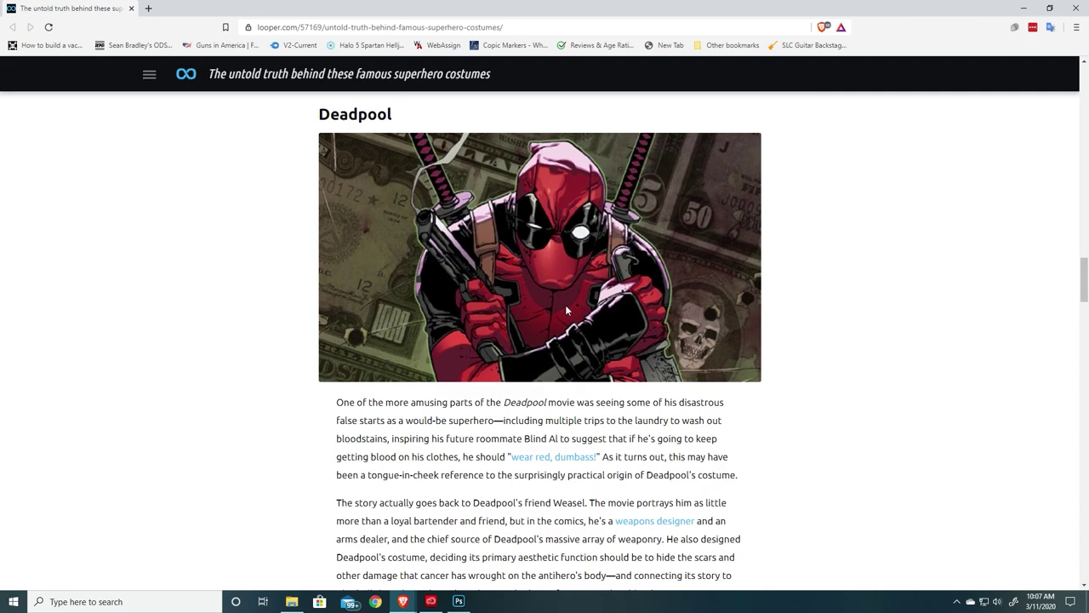
scroll(565, 305, "down", 5)
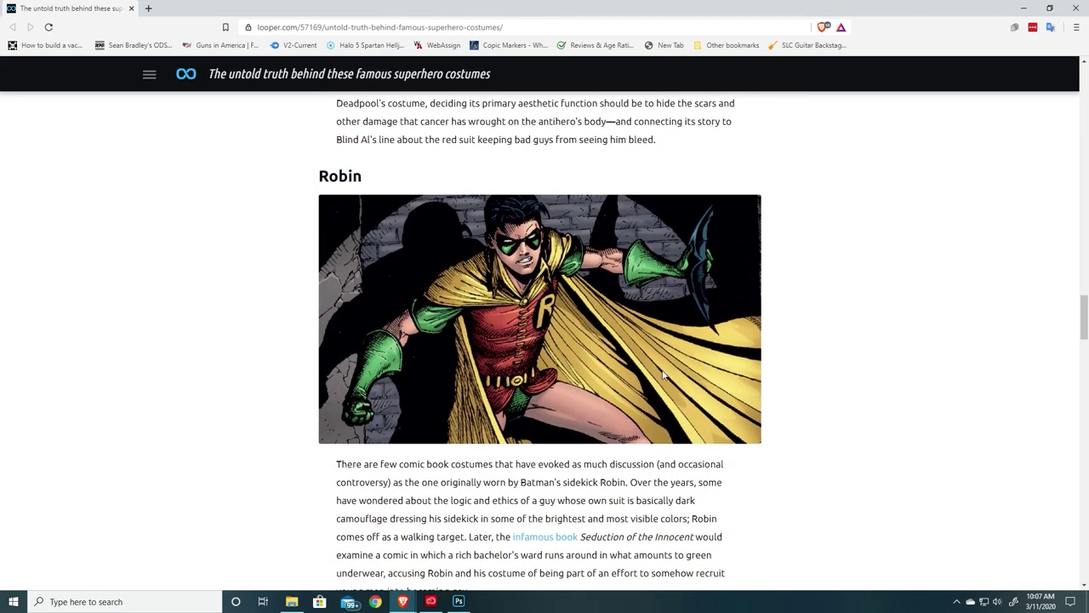
scroll(720, 267, "down", 5)
scroll(726, 261, "down", 3)
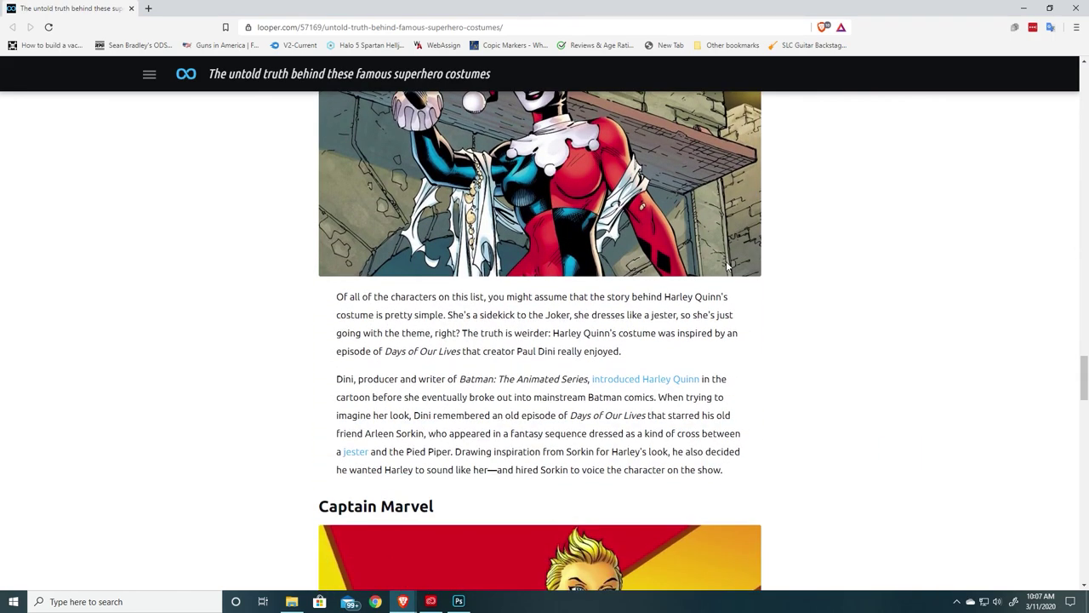
scroll(726, 261, "up", 2)
scroll(725, 262, "down", 1)
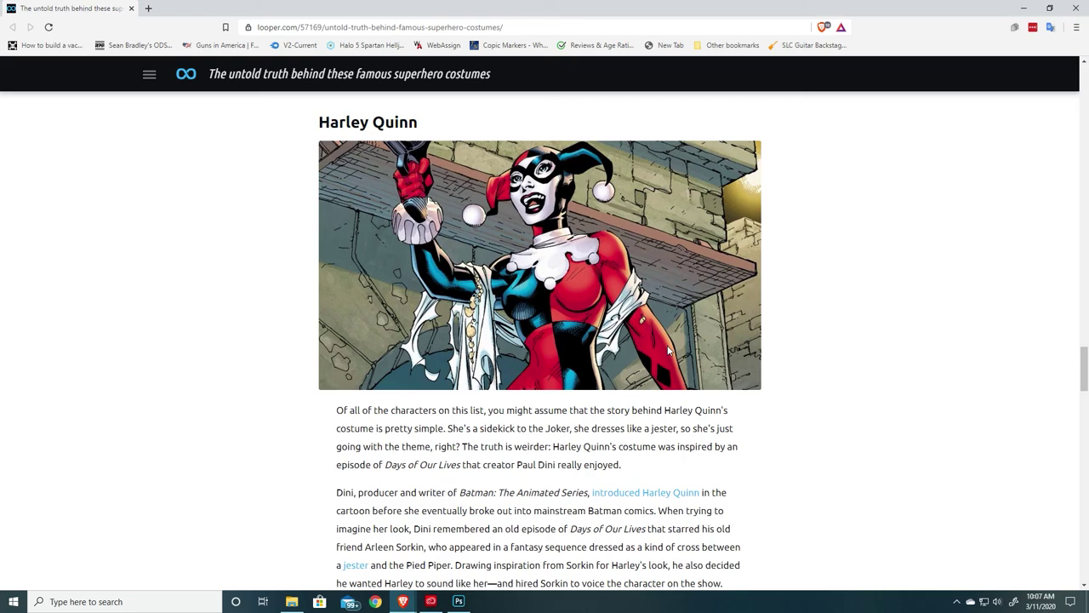
scroll(669, 349, "down", 3)
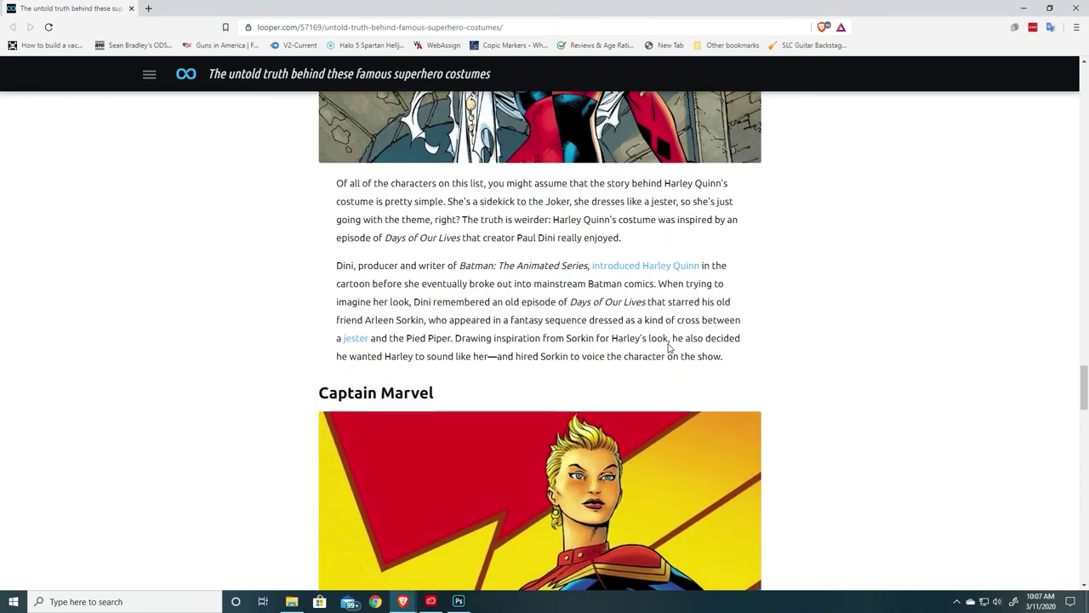
scroll(669, 344, "down", 5)
scroll(669, 340, "up", 12)
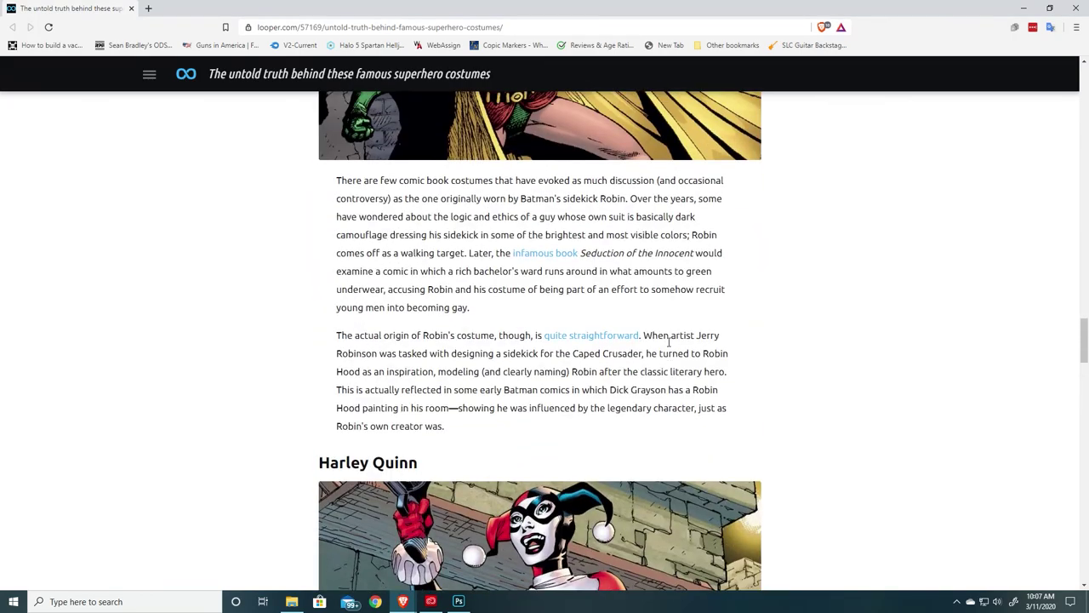
key("alt+Tab")
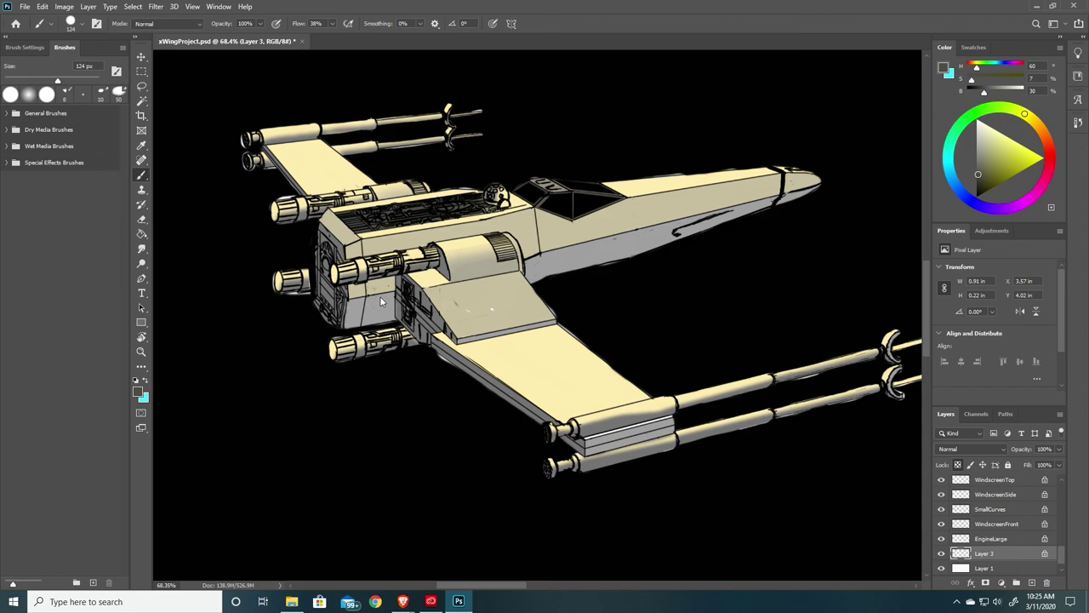
Add a new layer directly above Layer 1 and name it JetThrust
left_click(1004, 567)
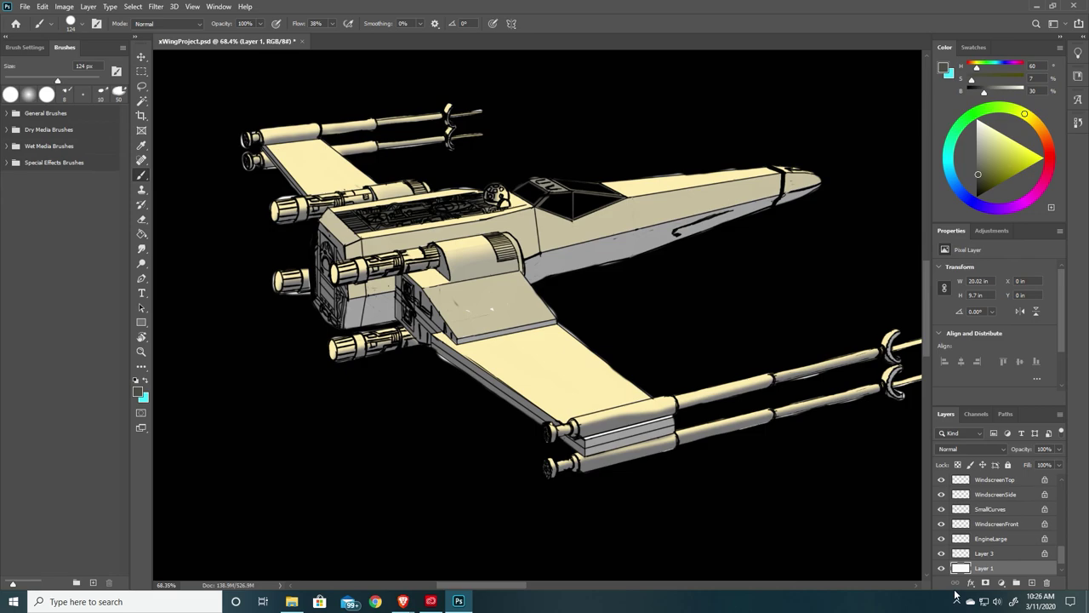
left_click(1031, 583)
scroll(1063, 558, "down", 1)
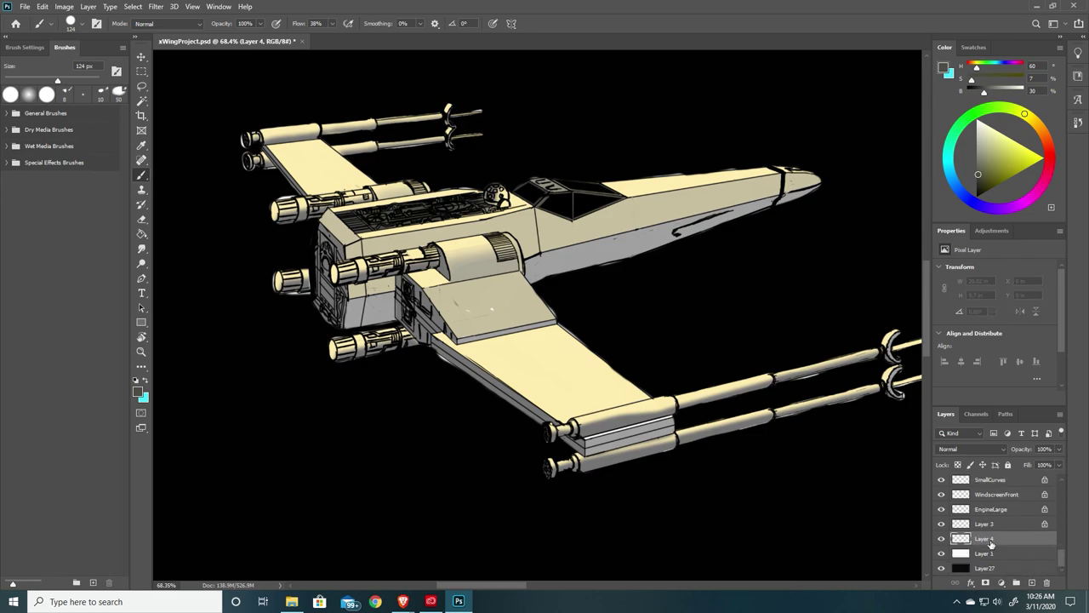
double_click(982, 539)
type("JetThrust")
key("Return")
Switch to the Brave browser to examine the exhaust flame in the F100 F-15 engine photo, and return to Photoshop
left_click(402, 601)
left_click_drag(454, 59, 322, 36)
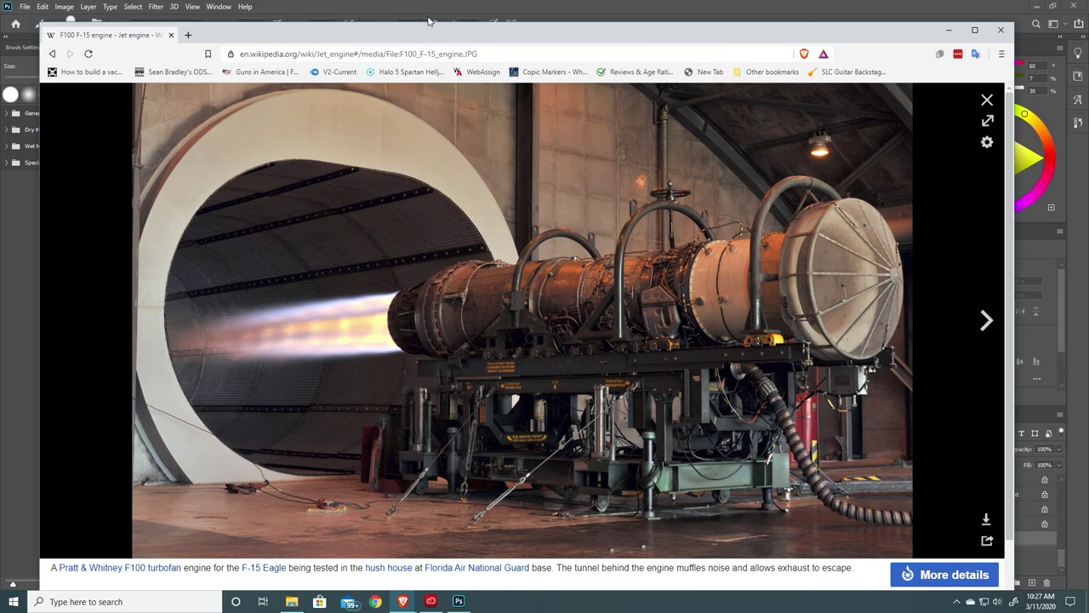
left_click_drag(431, 26, 511, 27)
key("alt+Tab")
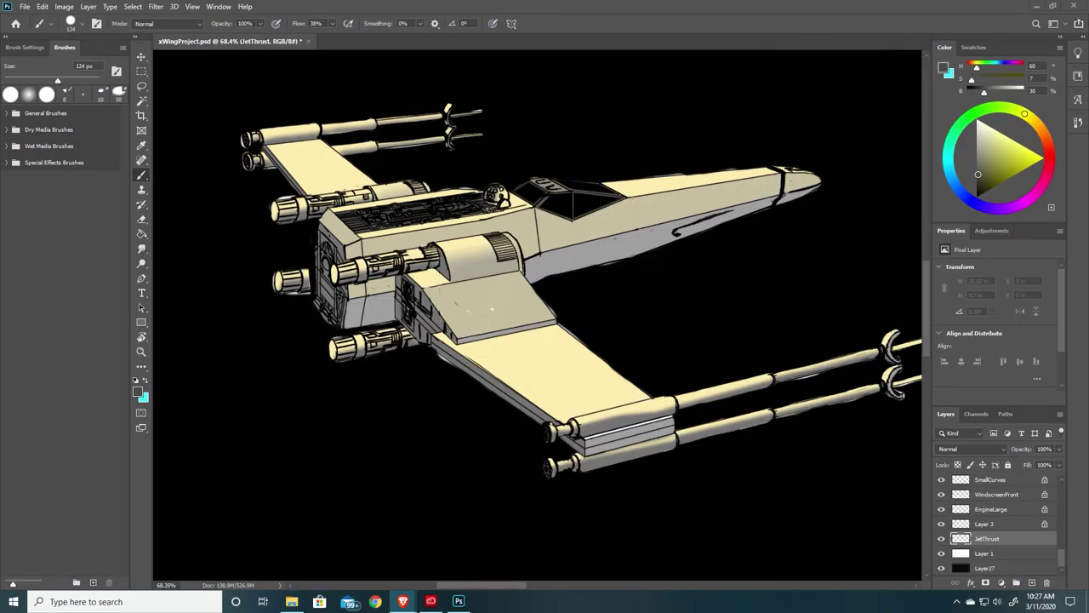
Mix a pale pink with hue 350, saturation 14 and brightness 100, and choose the soft round brush
left_click(1049, 166)
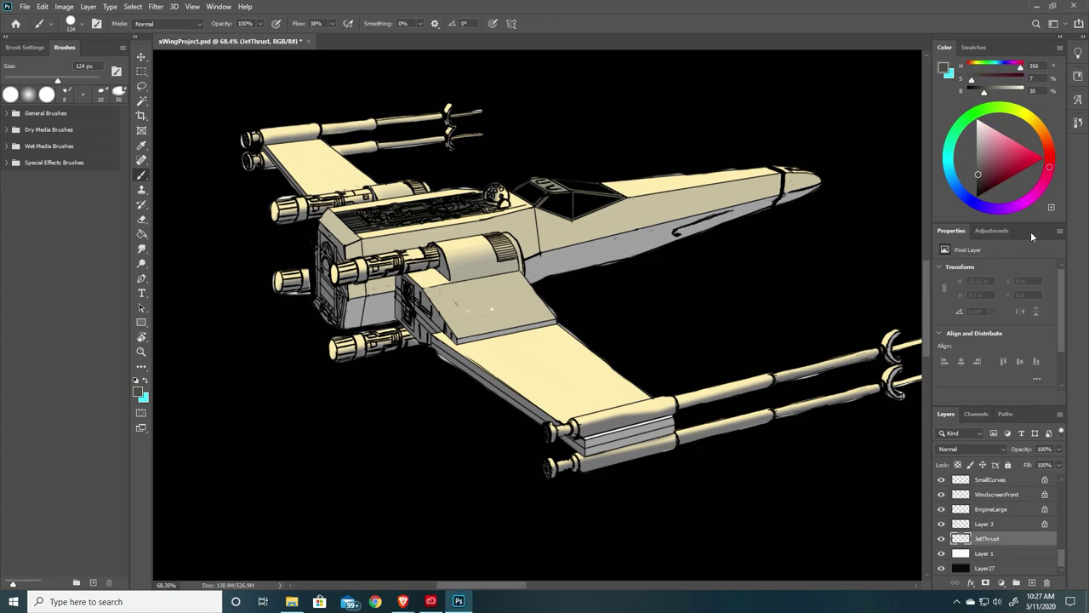
left_click(999, 133)
left_click_drag(999, 133, 977, 122)
left_click_drag(978, 122, 981, 122)
left_click_drag(979, 121, 985, 123)
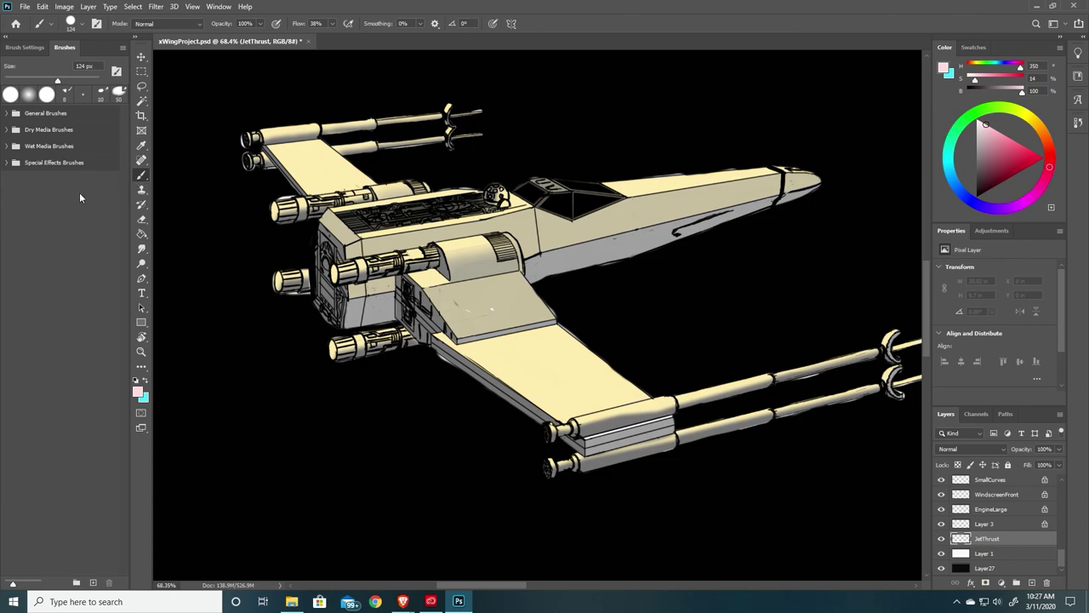
left_click(10, 94)
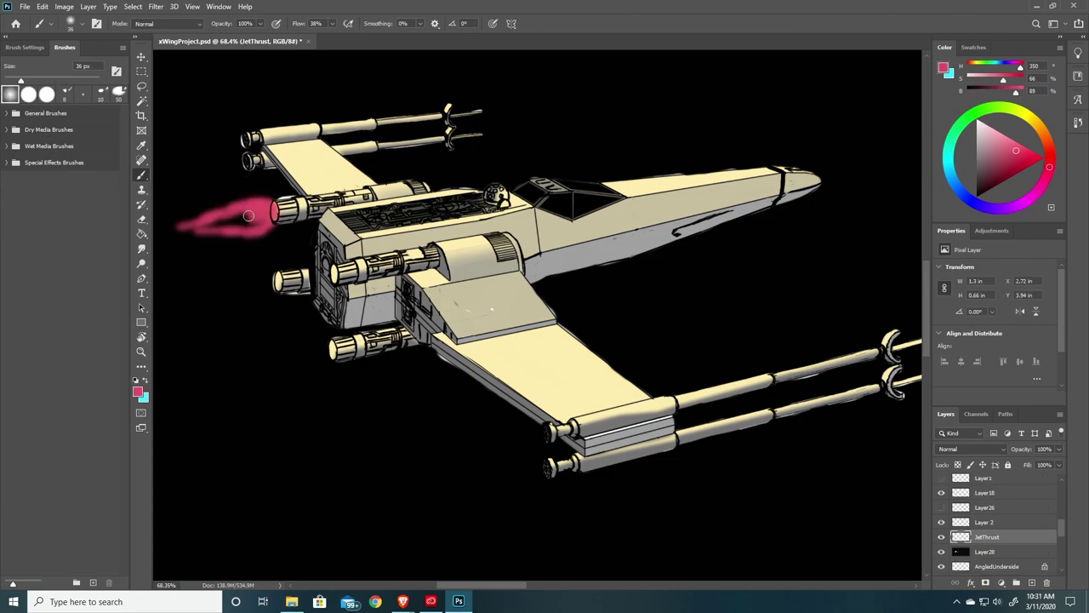
Fill in the far upper engine's exhaust flame and paint another behind the far lower engine, using a 36 px brush in deep pink
mouse_move(246, 220)
left_mouse_down()
mouse_move(211, 221)
mouse_move(290, 213)
mouse_move(240, 231)
mouse_move(264, 220)
mouse_move(166, 234)
left_mouse_up()
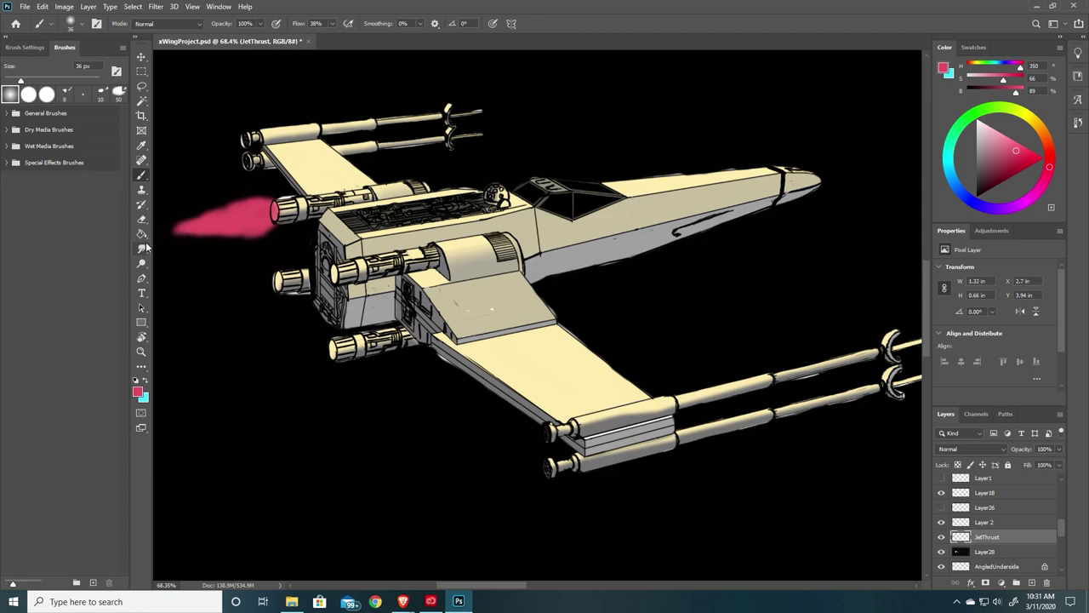
mouse_move(274, 274)
left_mouse_down()
mouse_move(262, 272)
mouse_move(271, 287)
mouse_move(278, 277)
left_mouse_up()
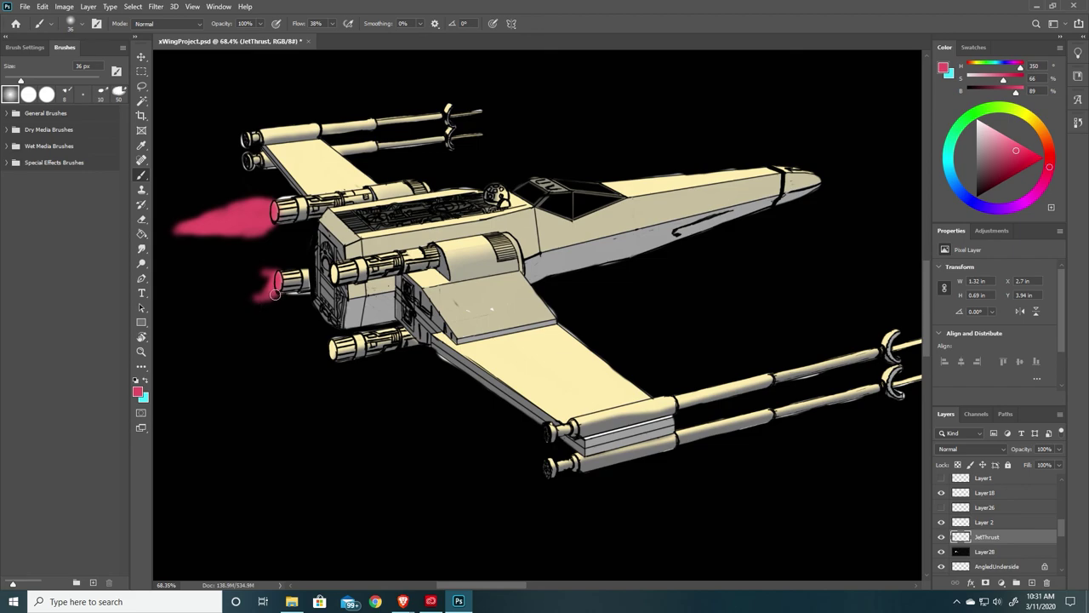
mouse_move(273, 293)
left_mouse_down()
mouse_move(269, 278)
mouse_move(241, 277)
mouse_move(269, 274)
mouse_move(238, 276)
mouse_move(258, 279)
mouse_move(242, 293)
mouse_move(259, 296)
mouse_move(235, 284)
mouse_move(192, 296)
mouse_move(217, 292)
mouse_move(202, 301)
left_mouse_up()
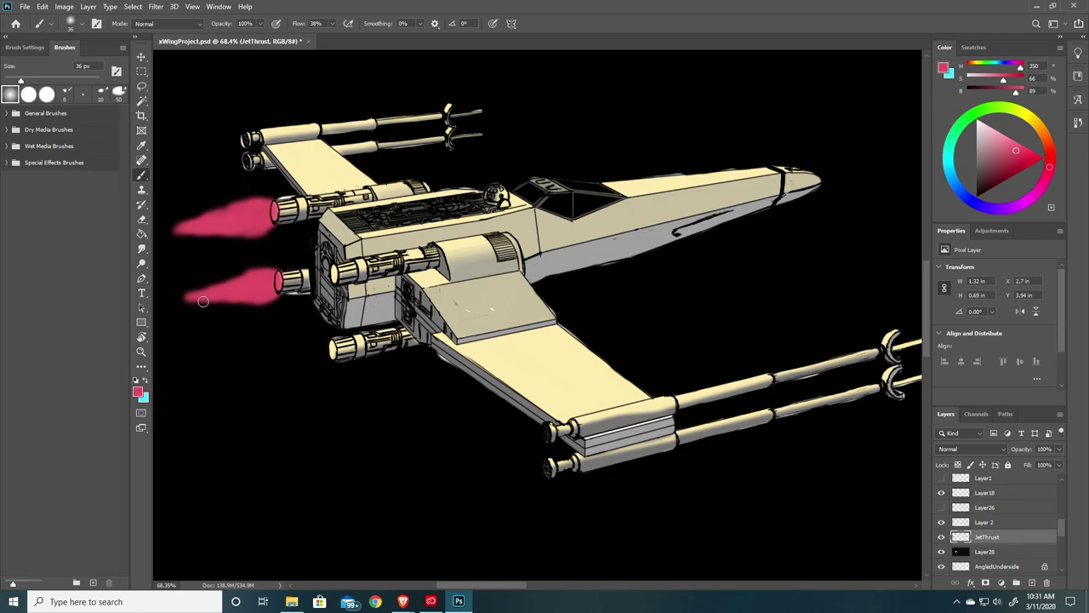
Paint deep pink tapering exhaust flames behind the near upper and near lower engines on the JetThrust layer
left_click_drag(325, 265, 332, 273)
mouse_move(331, 277)
left_mouse_down()
mouse_move(322, 281)
mouse_move(329, 270)
left_mouse_up()
mouse_move(316, 262)
left_mouse_down()
mouse_move(289, 273)
mouse_move(325, 272)
mouse_move(261, 283)
left_mouse_up()
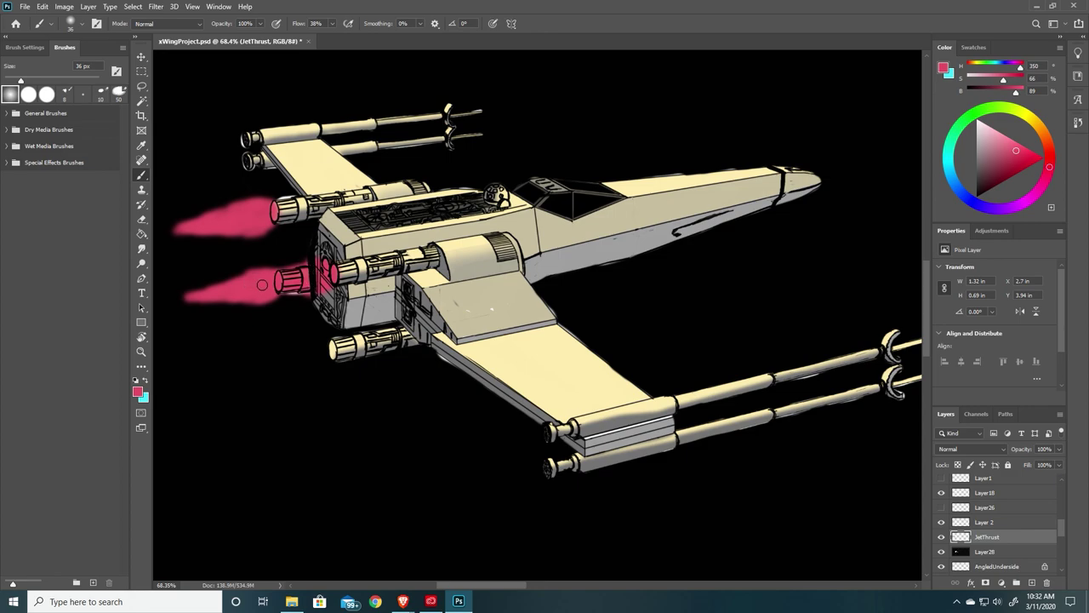
mouse_move(330, 351)
left_mouse_down()
mouse_move(315, 366)
mouse_move(323, 354)
mouse_move(313, 342)
mouse_move(331, 353)
mouse_move(310, 366)
mouse_move(303, 362)
mouse_move(327, 351)
mouse_move(266, 366)
mouse_move(308, 349)
mouse_move(272, 359)
mouse_move(297, 354)
mouse_move(302, 366)
left_mouse_up()
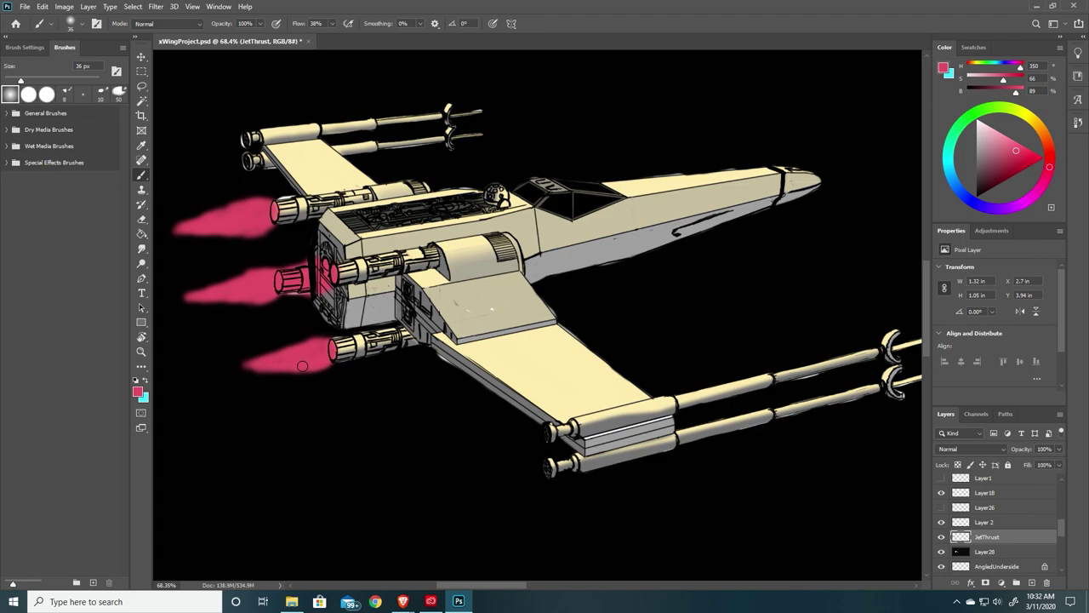
Check the visibility of the layers above the flames and move the JetThrust layer above Layer18
left_click(942, 521)
left_click(941, 493)
left_click(941, 493)
left_click_drag(993, 543, 988, 487)
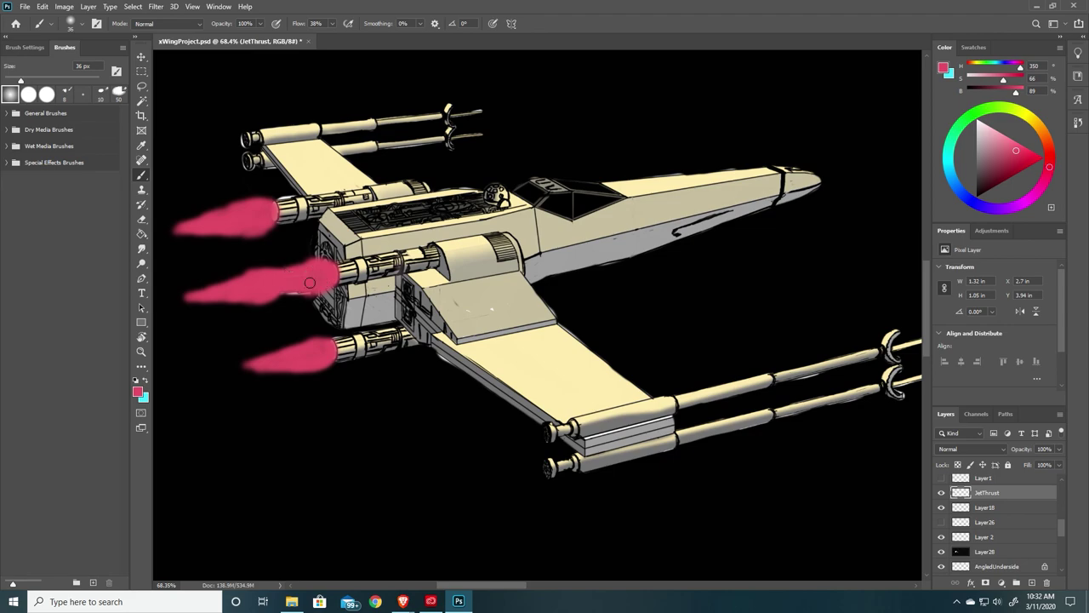
Mix a light pink with saturation 25 and brightness 98, and brush glowing cores into all four exhaust flames near the nozzles
left_click_drag(999, 146, 995, 130)
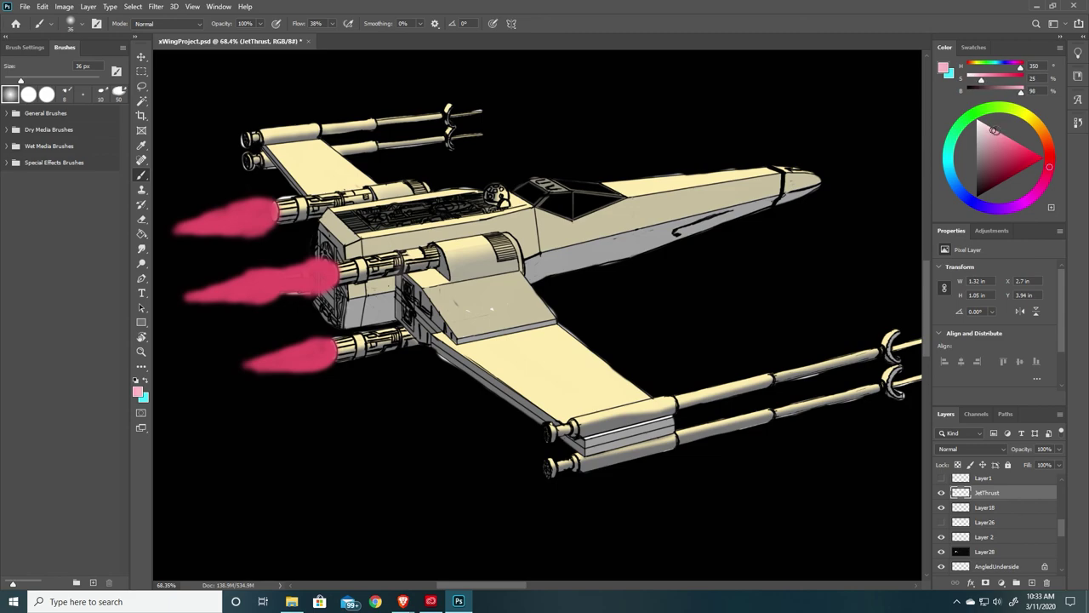
mouse_move(273, 209)
left_mouse_down()
mouse_move(219, 222)
mouse_move(247, 220)
mouse_move(231, 220)
left_mouse_up()
mouse_move(318, 265)
left_mouse_down()
mouse_move(331, 279)
mouse_move(299, 277)
left_mouse_up()
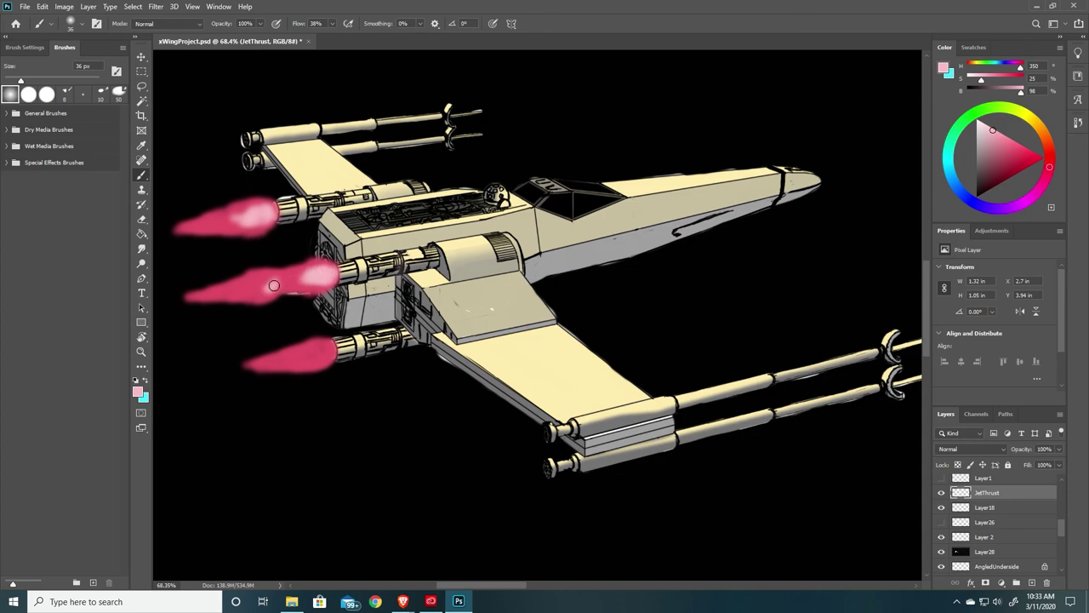
mouse_move(274, 281)
left_mouse_down()
mouse_move(246, 290)
mouse_move(256, 283)
left_mouse_up()
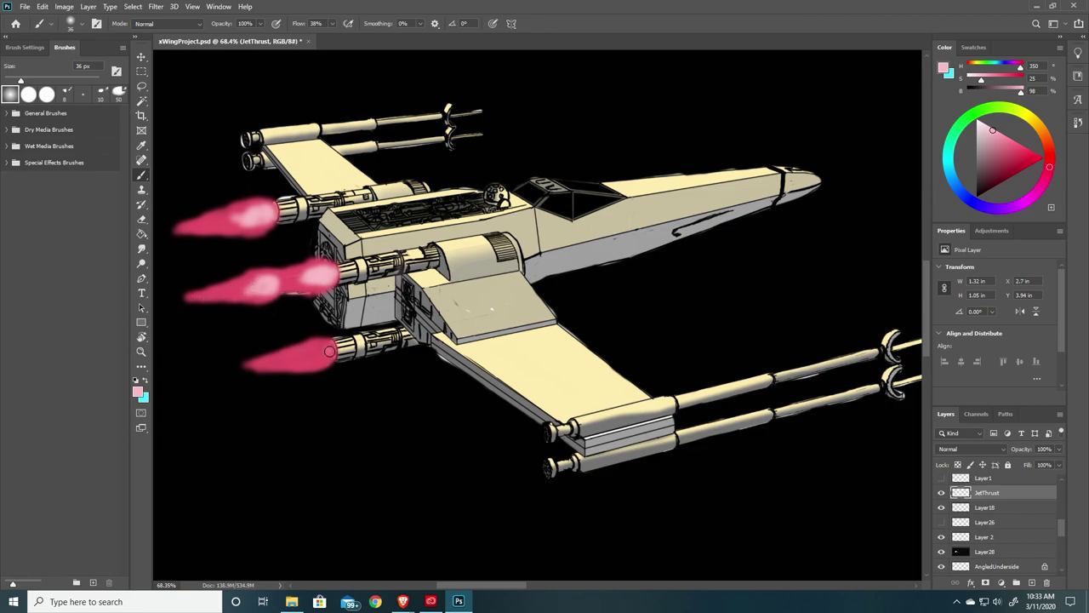
mouse_move(322, 355)
left_mouse_down()
mouse_move(332, 347)
mouse_move(303, 355)
mouse_move(324, 355)
mouse_move(316, 350)
left_mouse_up()
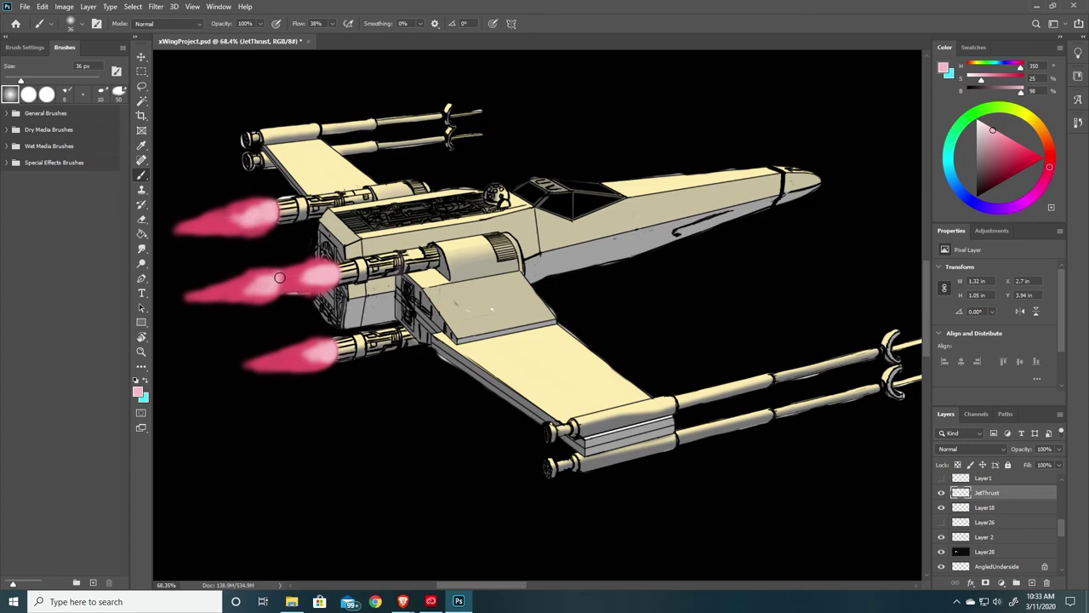
left_click_drag(260, 283, 252, 287)
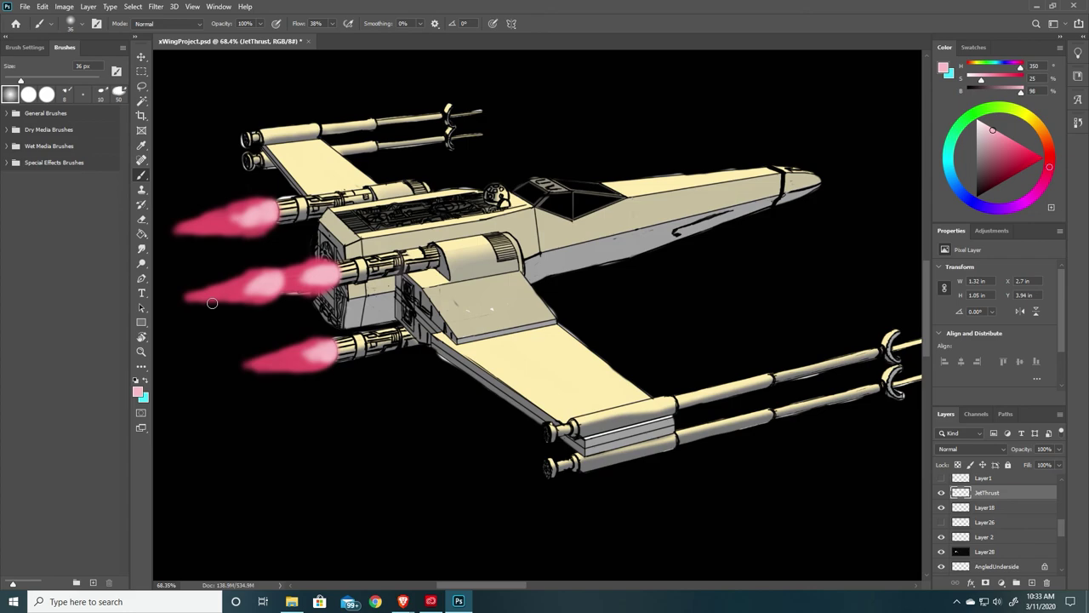
scroll(442, 439, "down", 4, "alt")
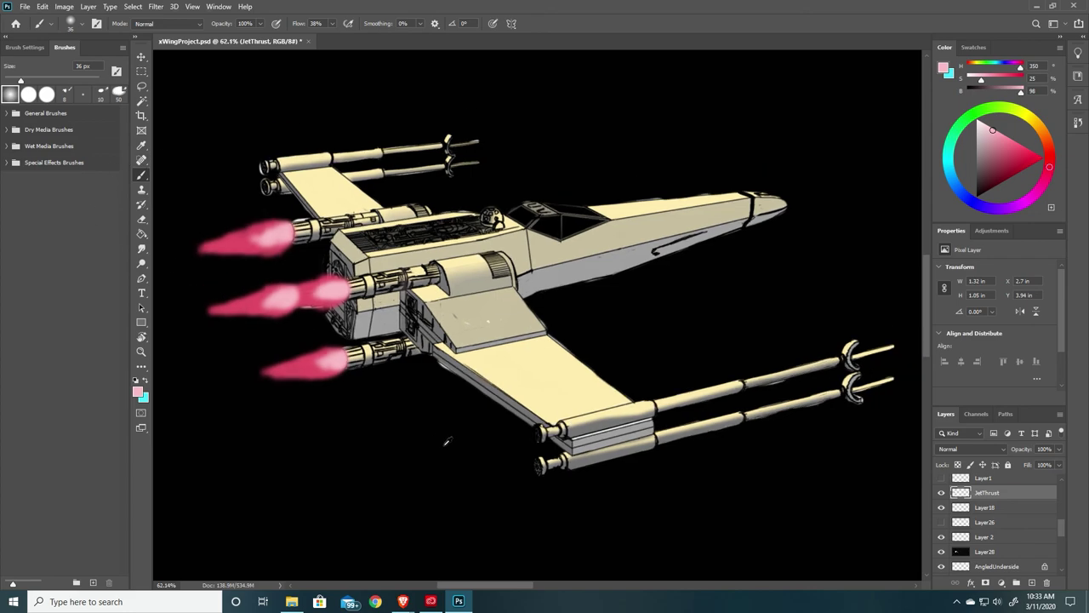
scroll(648, 305, "down", 2, "alt")
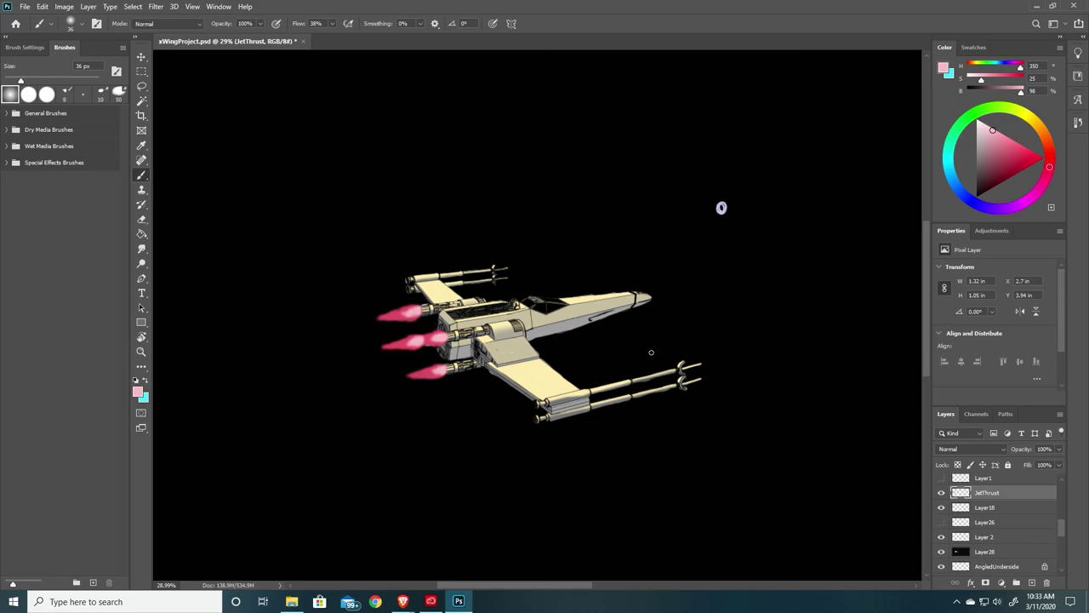
Sample the lower flame's deep pink, darken it to saturation 73 and brightness 52, and brush it onto the exhaust flame tails
scroll(448, 349, "up", 8, "alt")
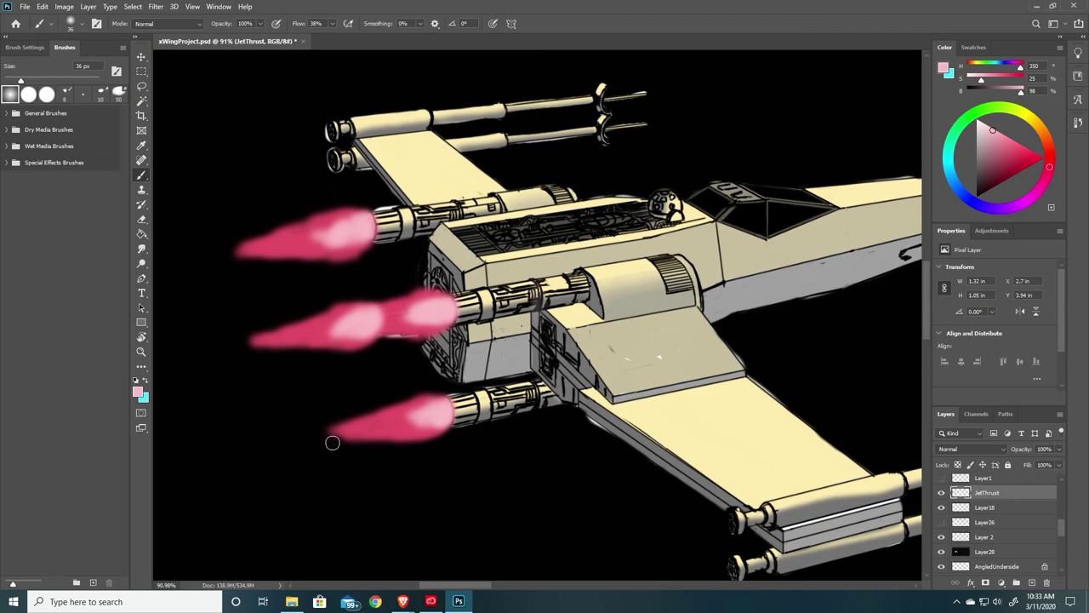
key("i")
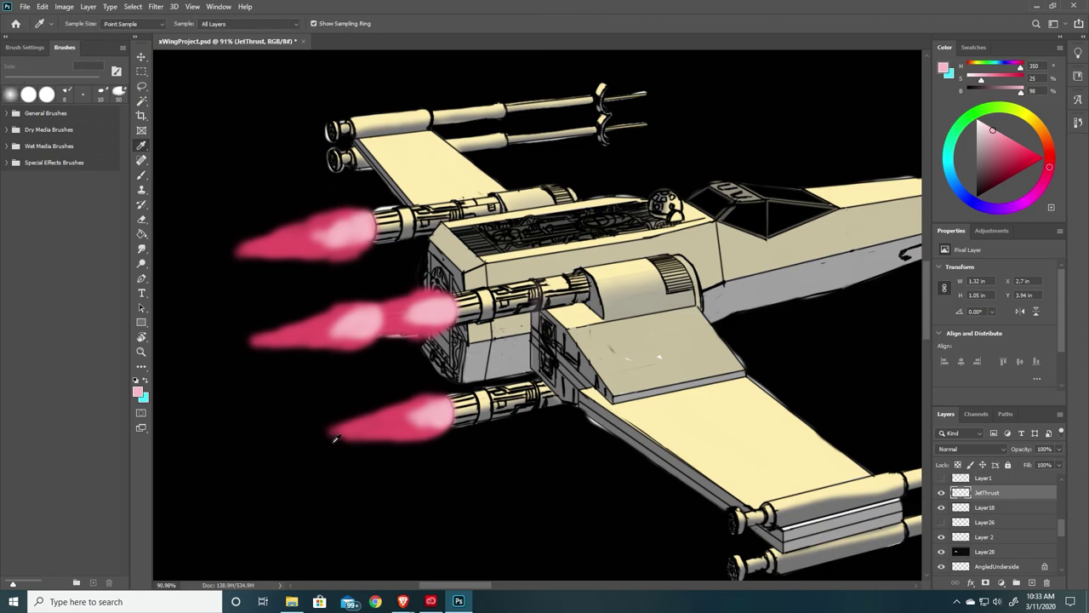
left_click(372, 429)
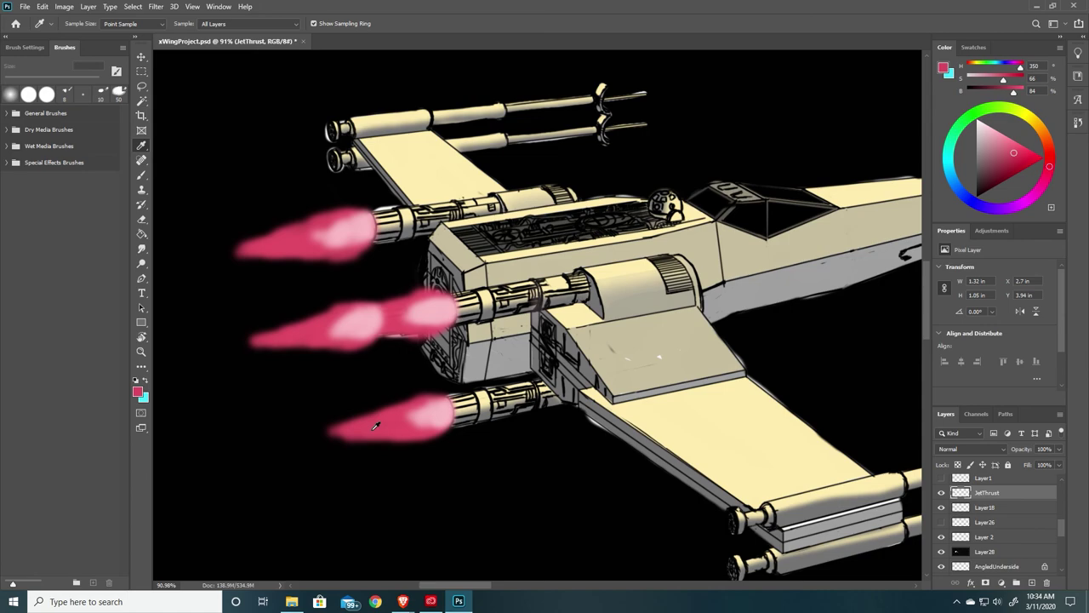
left_click_drag(1014, 153, 1002, 171)
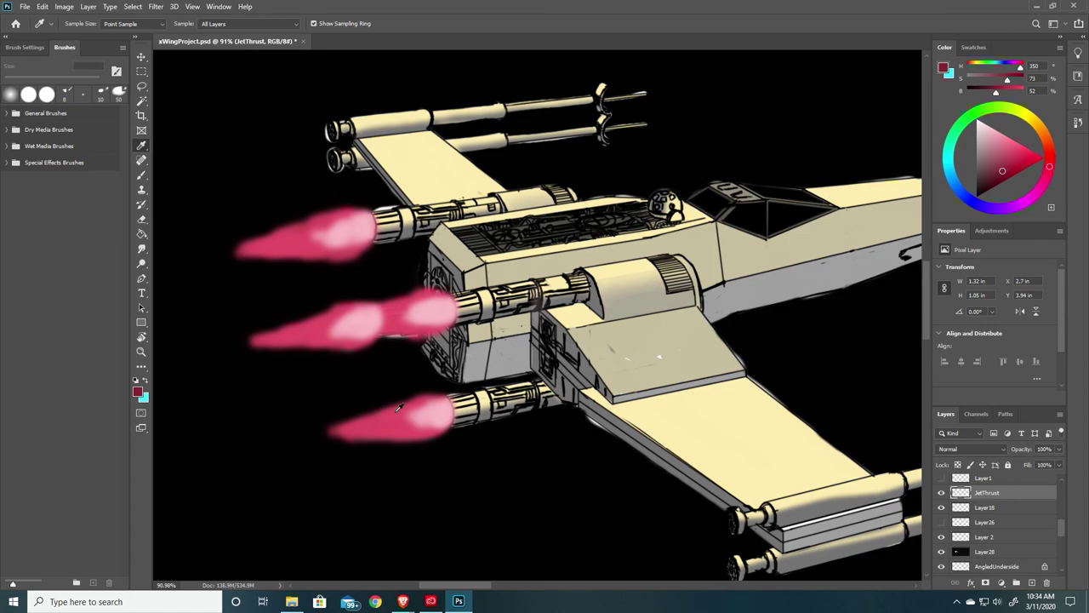
key("b")
mouse_move(394, 412)
left_mouse_down()
mouse_move(365, 437)
mouse_move(334, 444)
mouse_move(371, 441)
mouse_move(397, 405)
mouse_move(320, 436)
mouse_move(405, 400)
mouse_move(331, 429)
mouse_move(414, 446)
left_mouse_up()
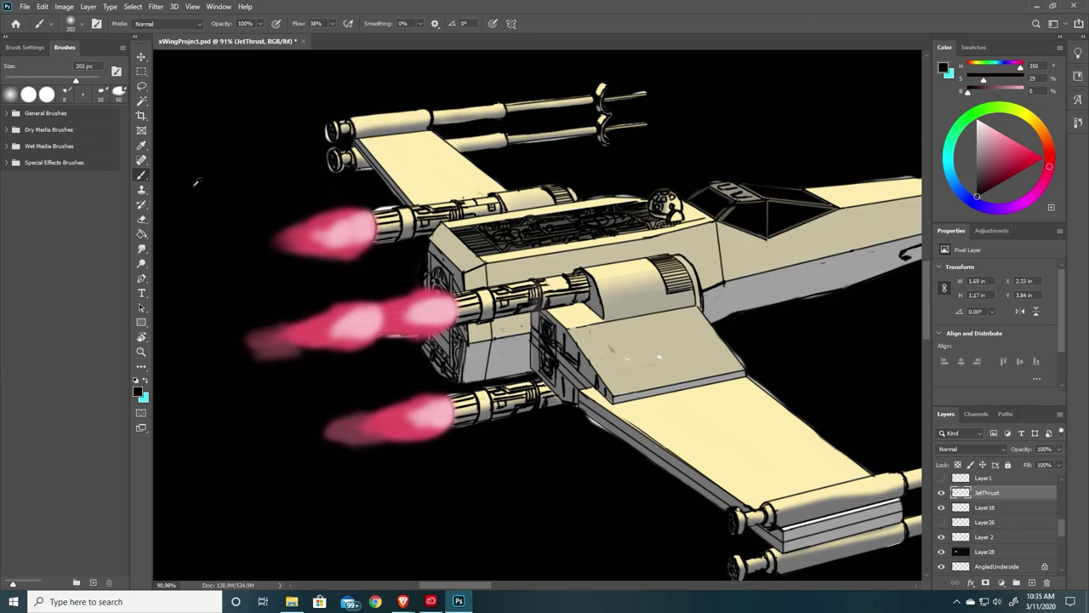
Fade the tail ends of the exhaust flames into the background with a soft 203 px black brush on the JetThrust layer
mouse_move(227, 161)
left_mouse_down()
mouse_move(191, 229)
mouse_move(183, 280)
mouse_move(204, 279)
mouse_move(181, 283)
left_mouse_up()
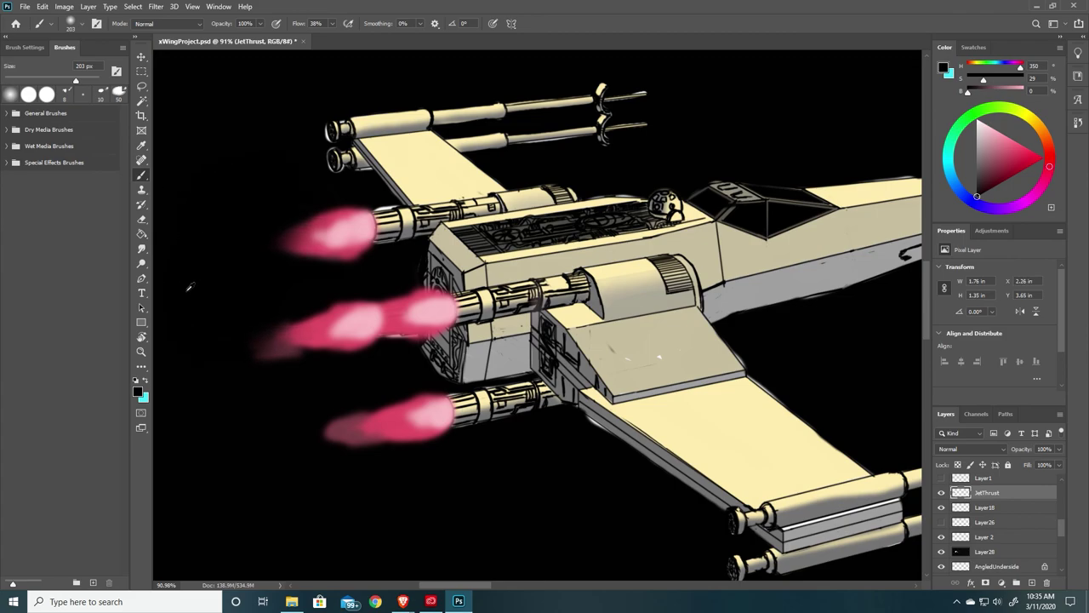
mouse_move(197, 341)
left_mouse_down()
mouse_move(185, 347)
mouse_move(214, 342)
mouse_move(212, 355)
left_mouse_up()
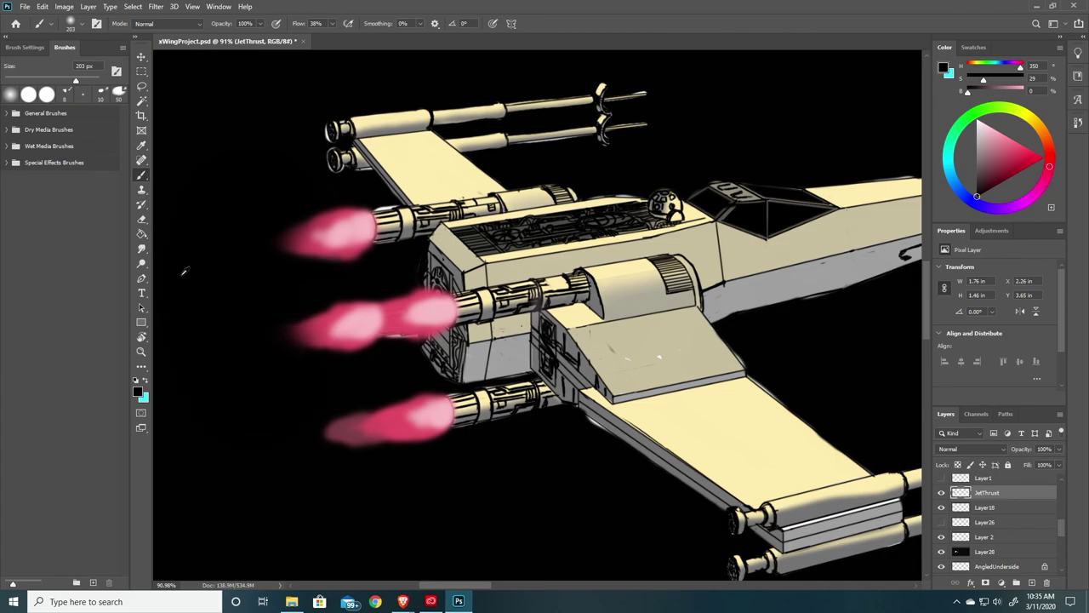
left_click_drag(202, 274, 236, 260)
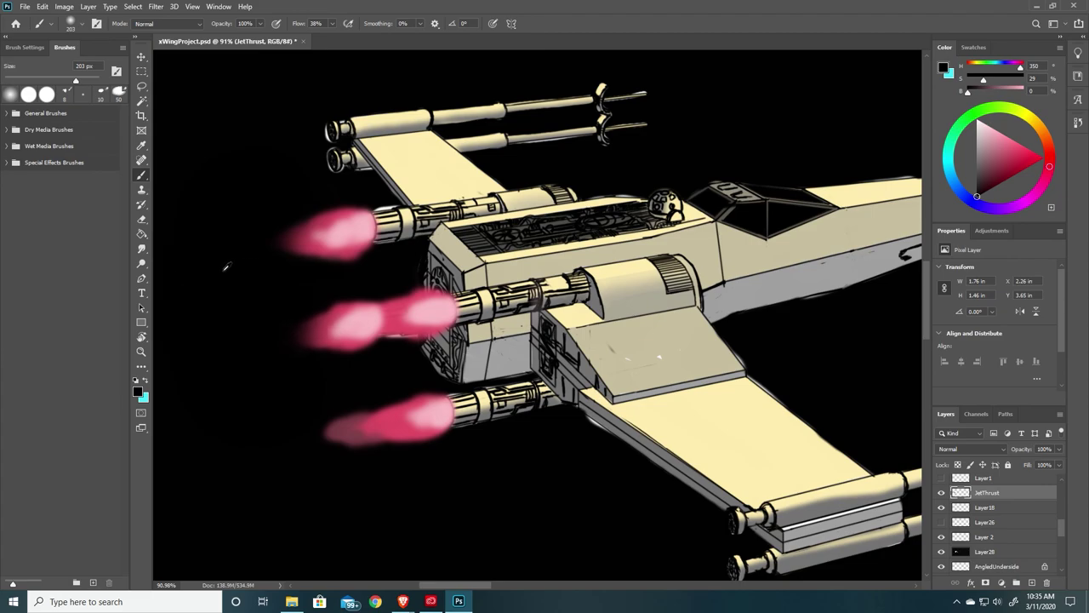
mouse_move(250, 365)
left_mouse_down()
mouse_move(263, 370)
mouse_move(221, 384)
mouse_move(267, 380)
left_mouse_up()
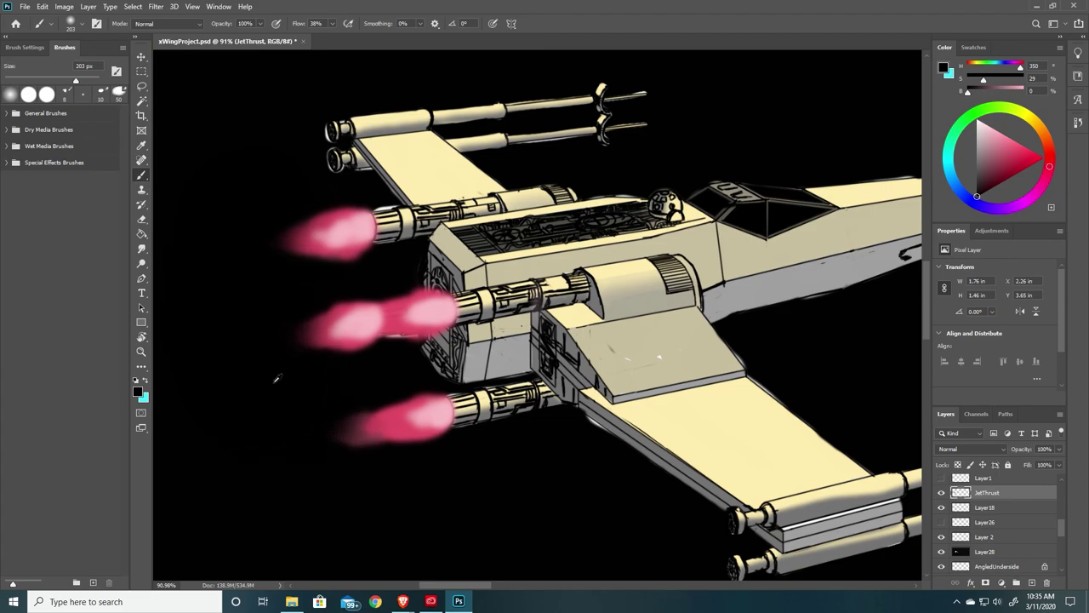
mouse_move(243, 394)
left_mouse_down()
mouse_move(307, 425)
mouse_move(275, 425)
mouse_move(246, 398)
mouse_move(254, 390)
mouse_move(209, 413)
left_mouse_up()
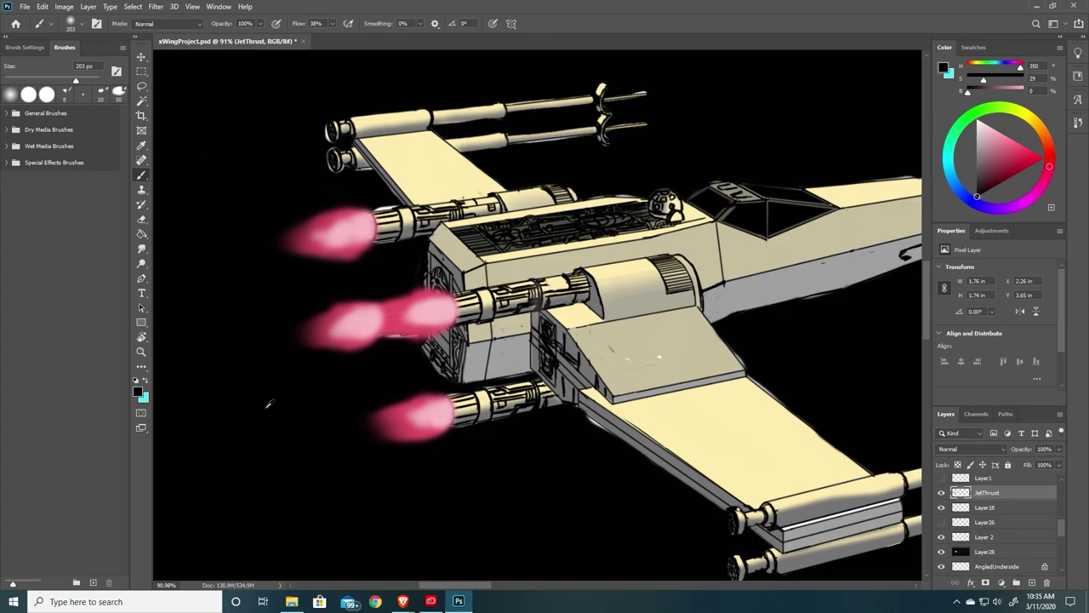
scroll(251, 325, "down", 3, "alt")
scroll(594, 276, "down", 2, "alt")
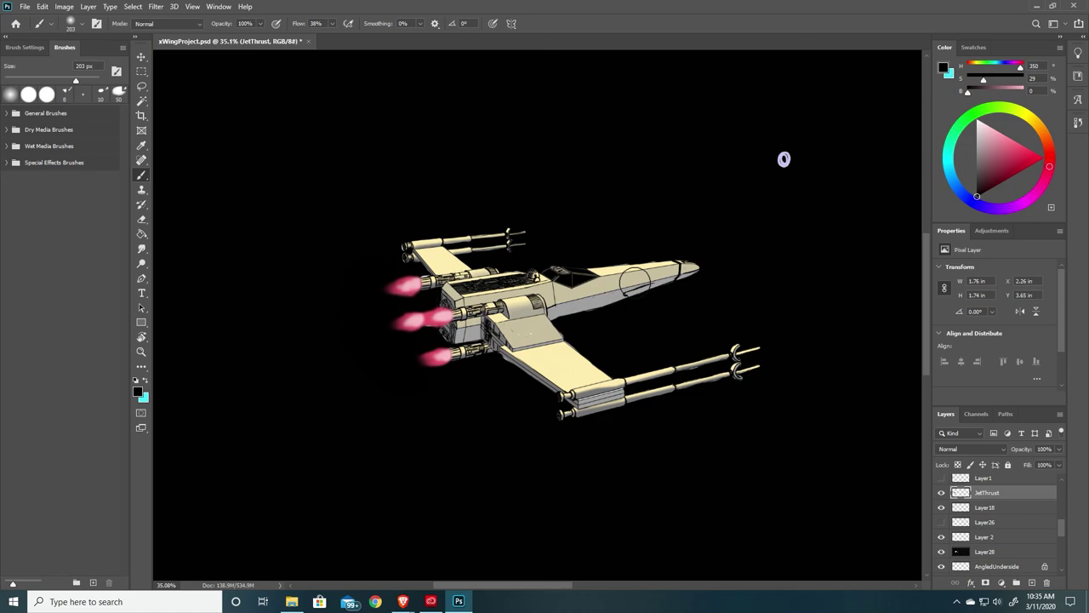
Duplicate the Verts layer and set the brush colour to pink with hue 350, saturation 46 and brightness 100
left_click_drag(1062, 535, 1062, 564)
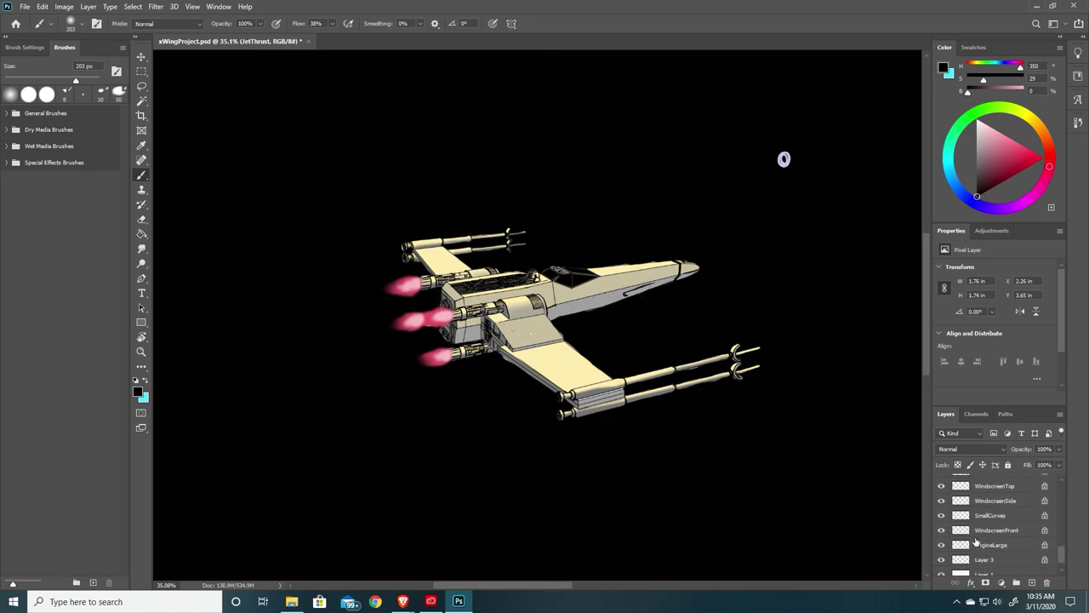
scroll(996, 536, "up", 4)
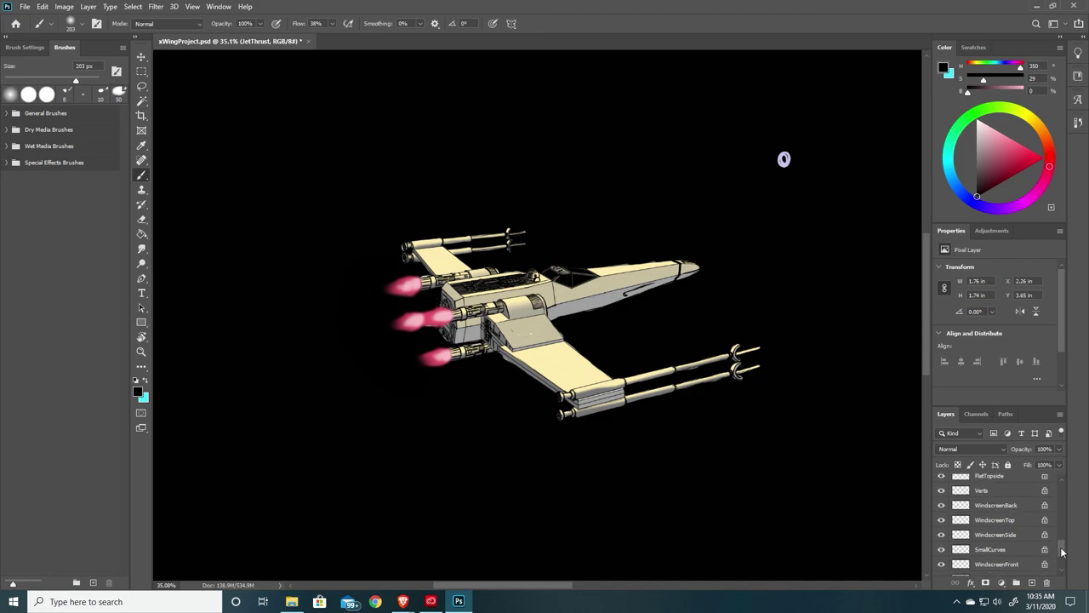
left_click(989, 507)
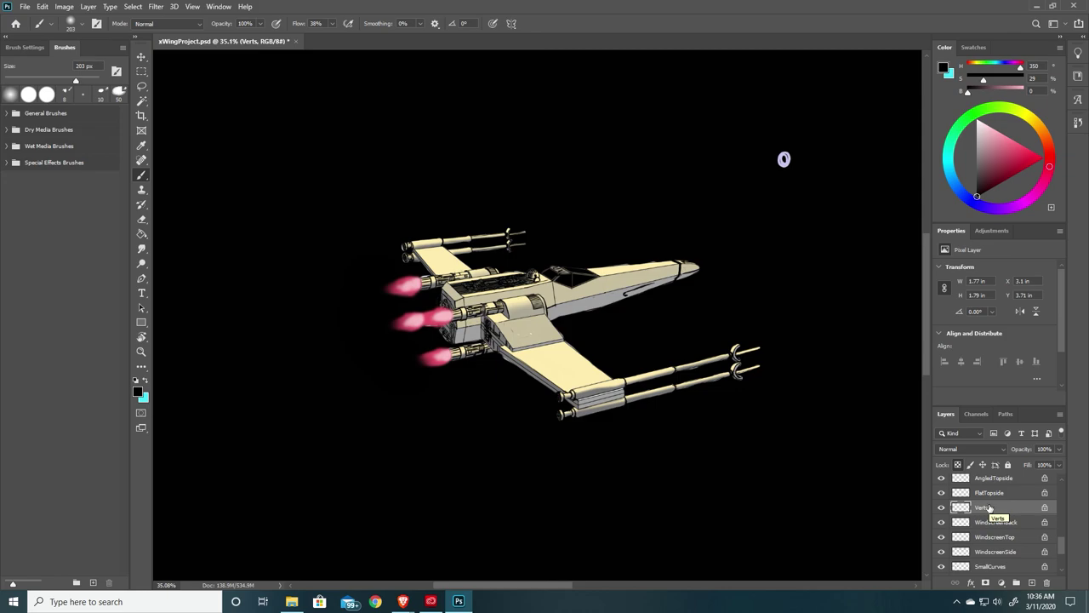
scroll(494, 315, "up", 5, "alt")
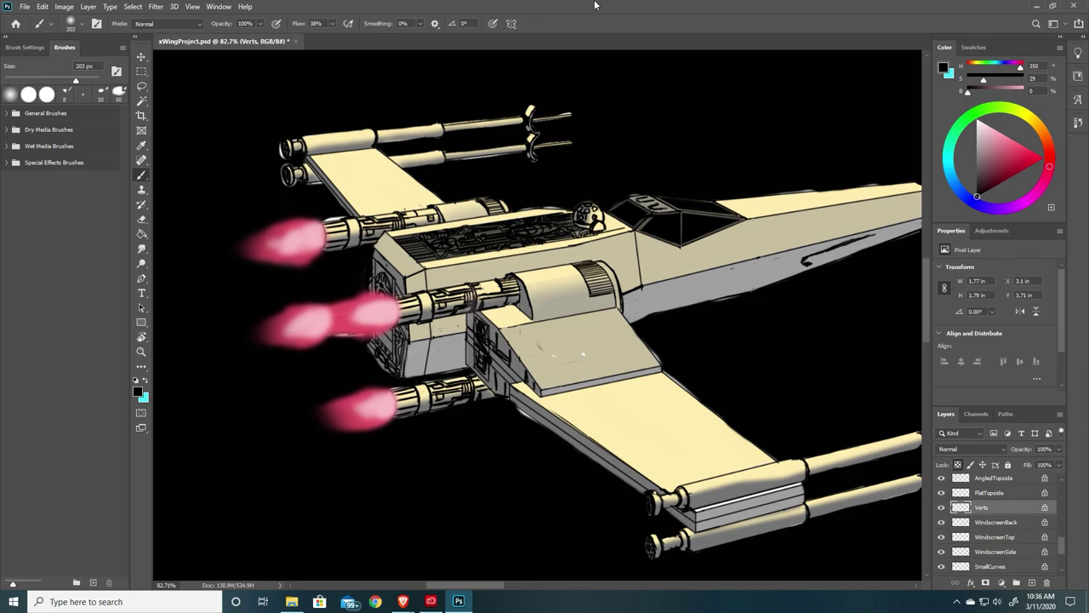
right_click(990, 509)
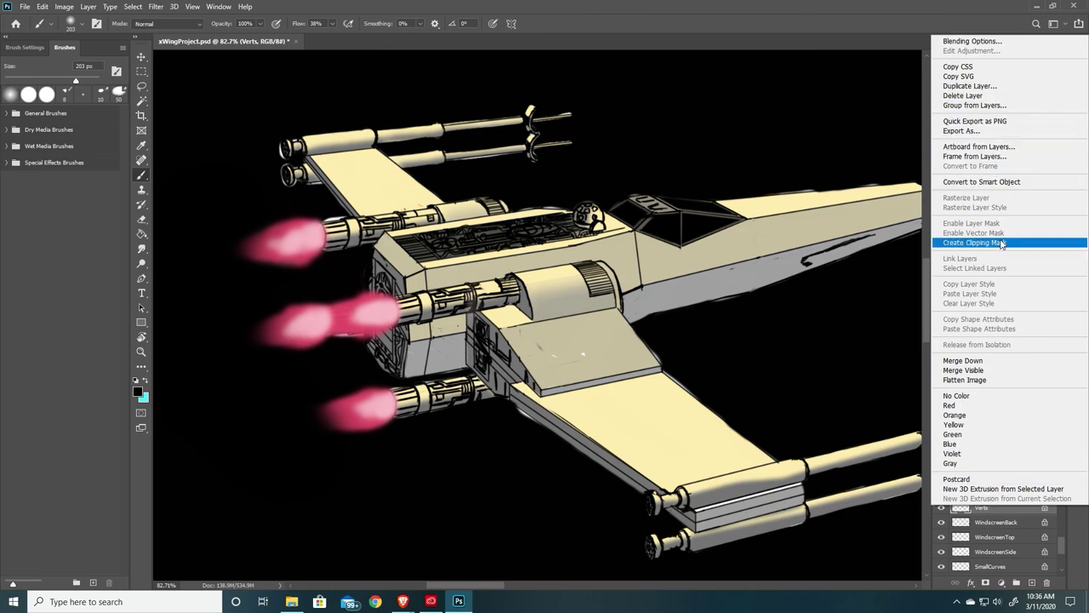
left_click(970, 86)
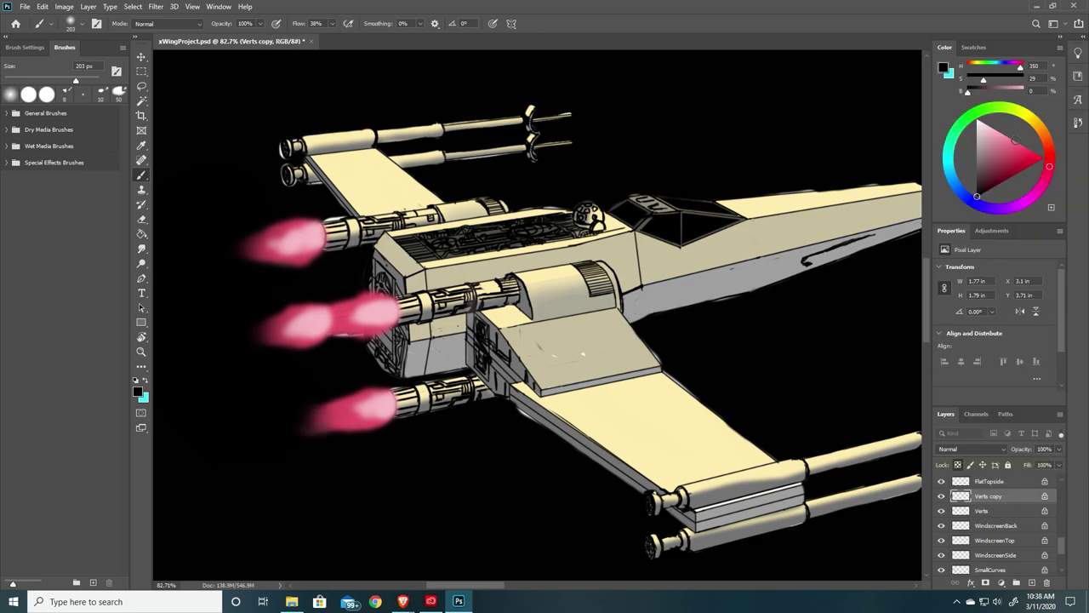
left_click(1010, 136)
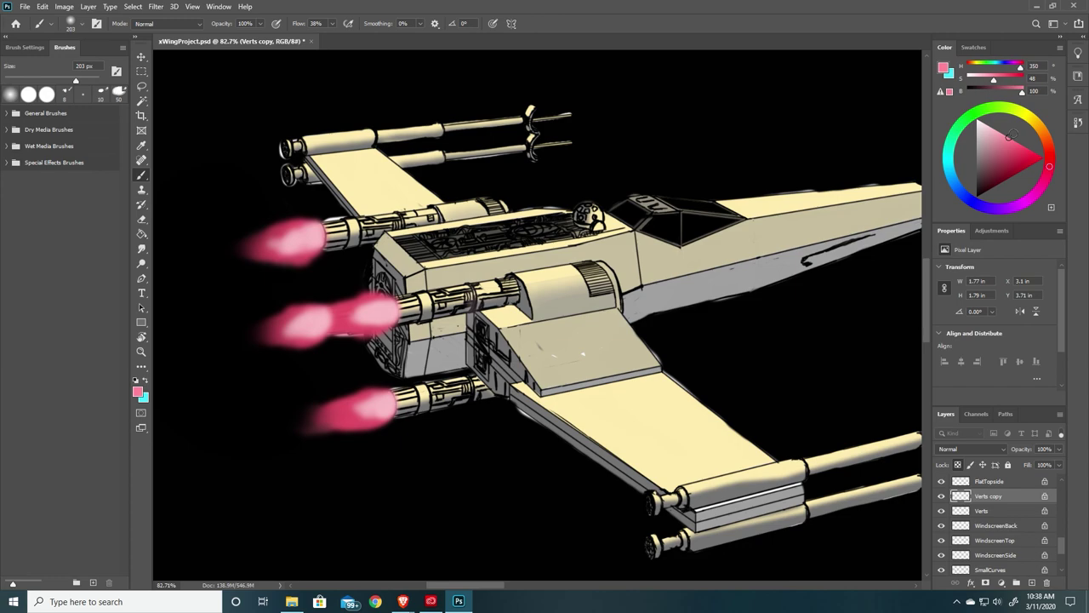
right_click(362, 209)
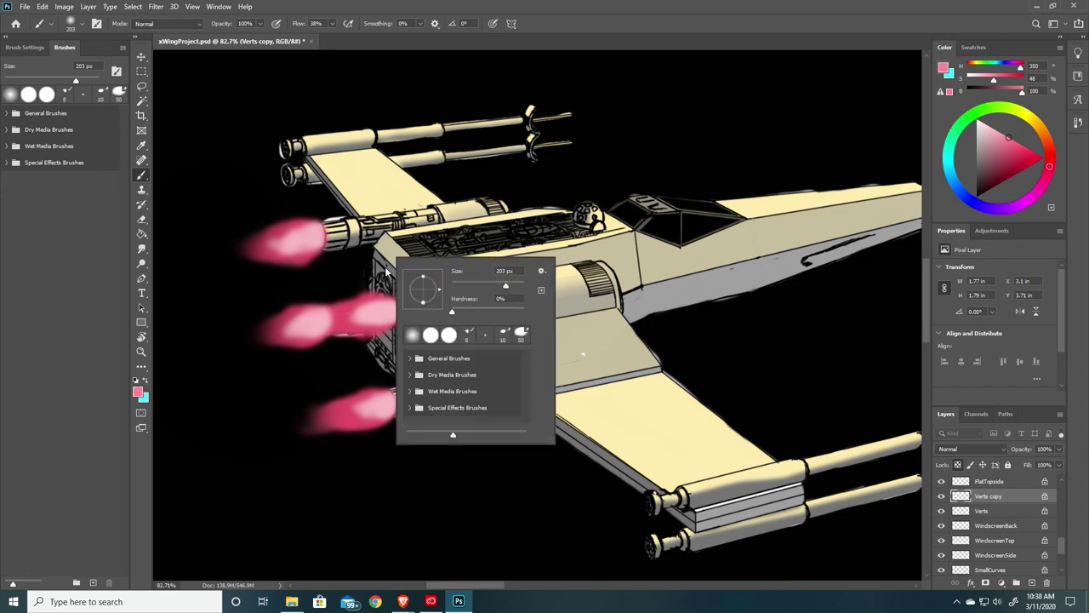
left_click(290, 242)
left_click_drag(338, 235, 337, 317)
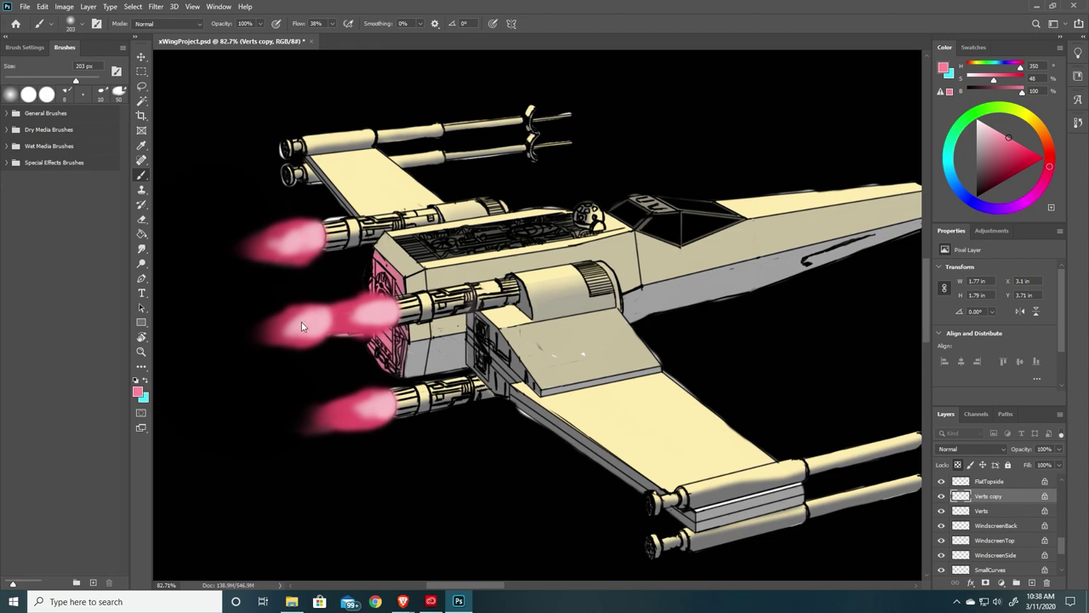
key("ctrl+z")
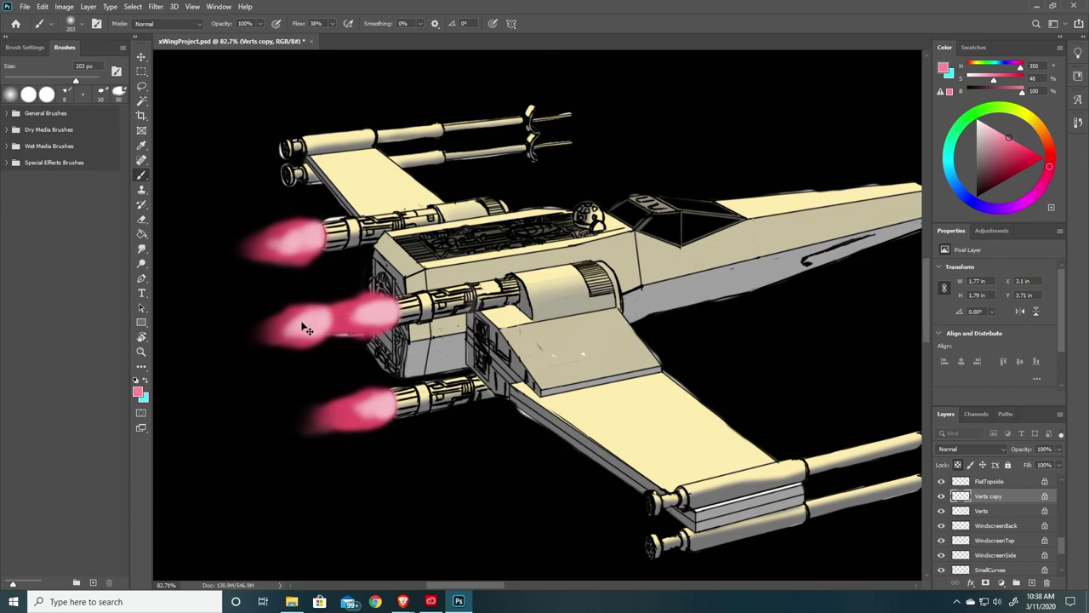
Set the brush opacity to 25% and brush a pink glow onto the rear-facing hull and wing surfaces on the Verts copy layer
left_click(255, 29)
left_click_drag(261, 41, 222, 43)
mouse_move(447, 306)
left_mouse_down()
mouse_move(466, 347)
mouse_move(453, 327)
left_mouse_up()
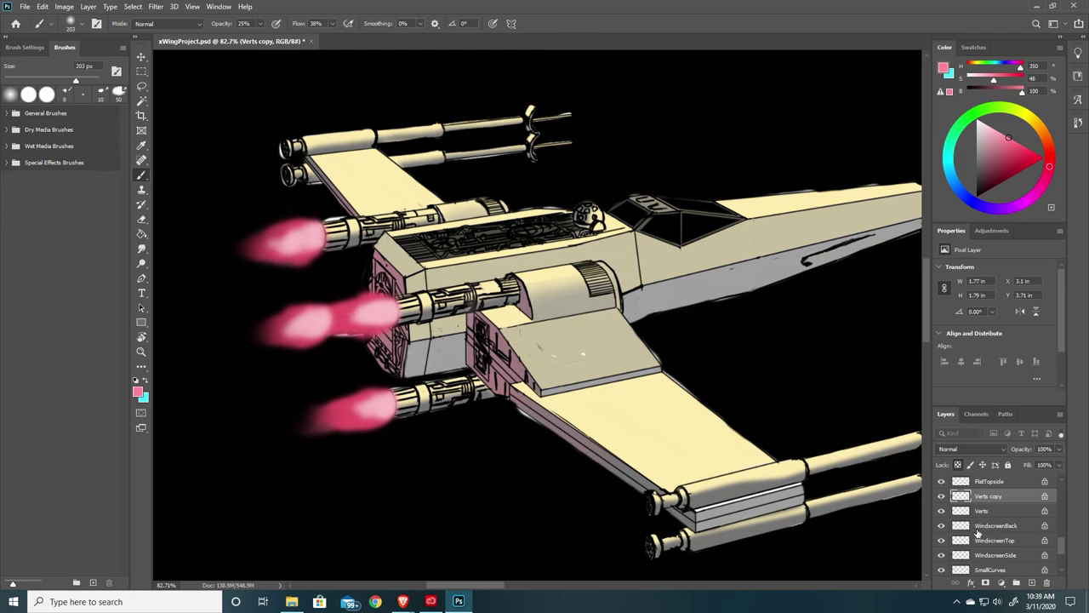
Brush the pink glow onto the engine tubes and cannon ends on SmallCurves, and the rear hull surfaces on AngledTopside
left_click(995, 570)
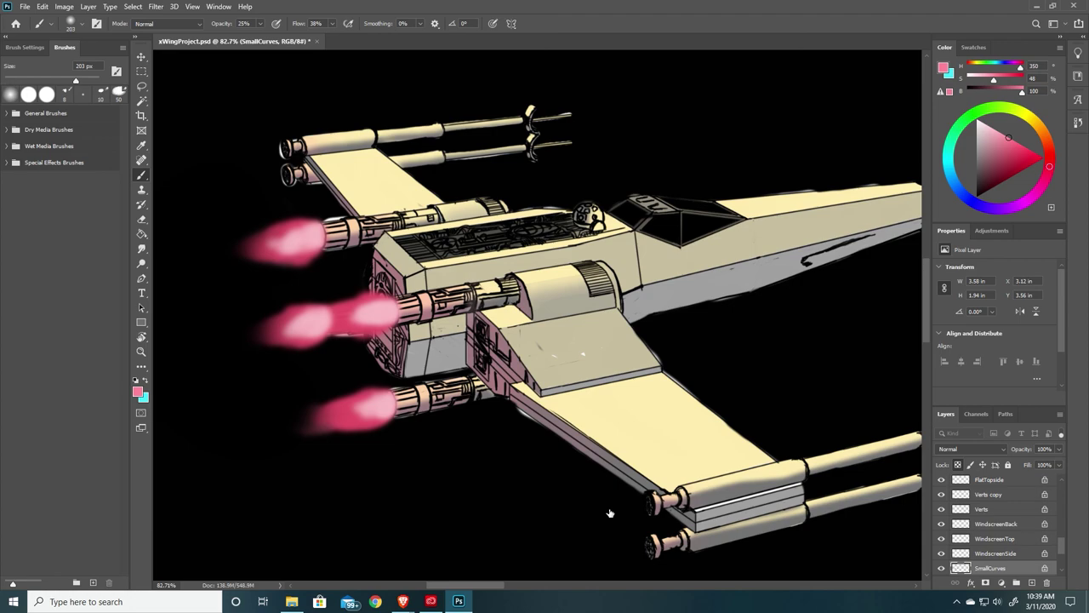
left_click(387, 307, "ctrl")
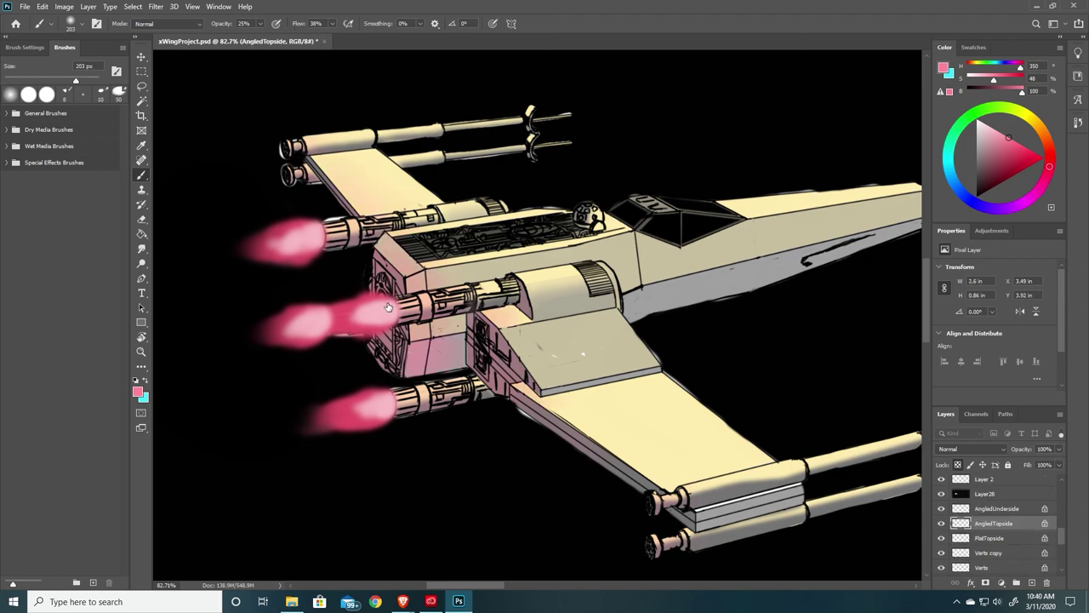
scroll(509, 344, "down", 4, "alt")
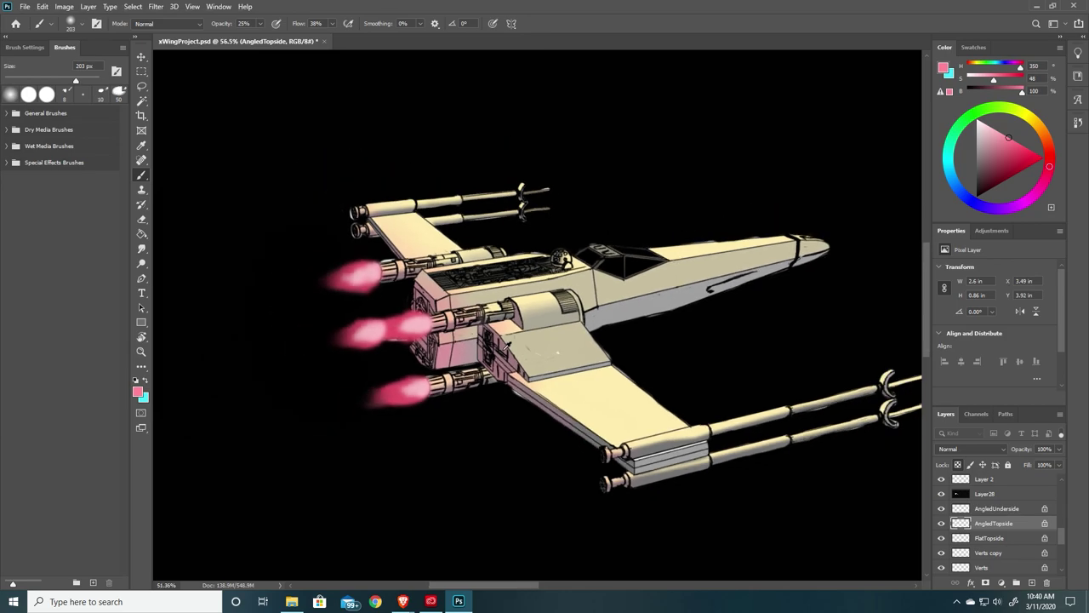
scroll(568, 378, "up", 3, "alt")
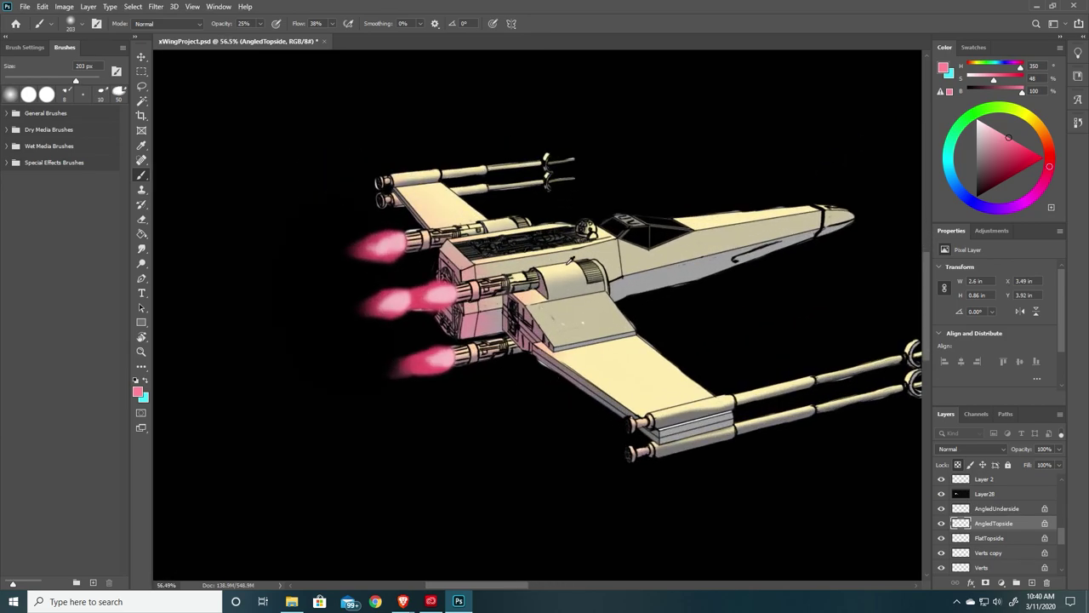
scroll(570, 259, "up", 3, "alt")
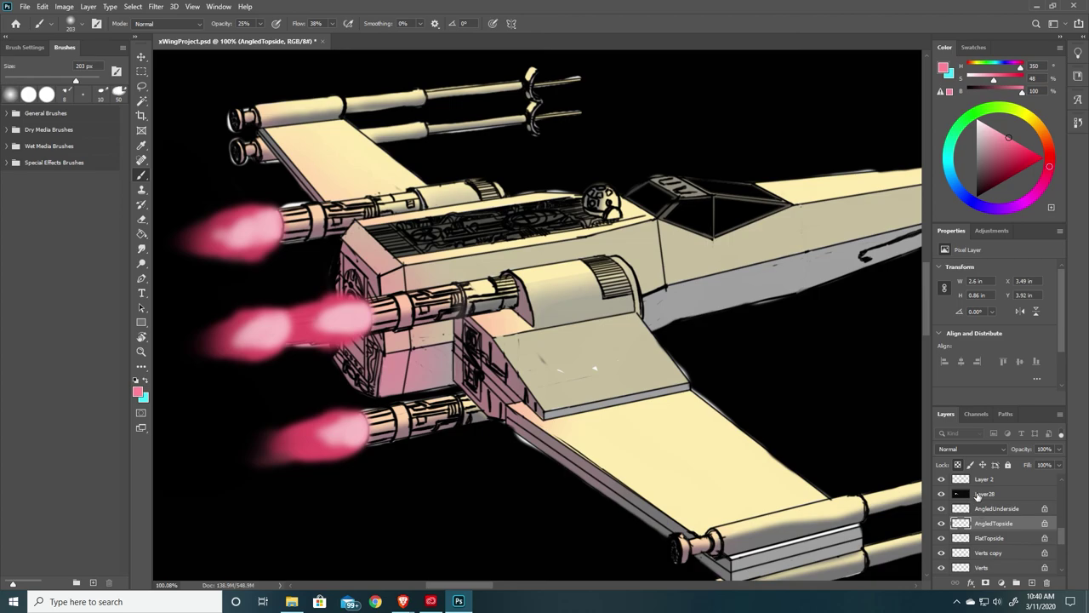
Duplicate the SmallCurves layer and set the copy's blend mode to Darken
scroll(1062, 549, "down", 1)
scroll(1062, 550, "down", 1)
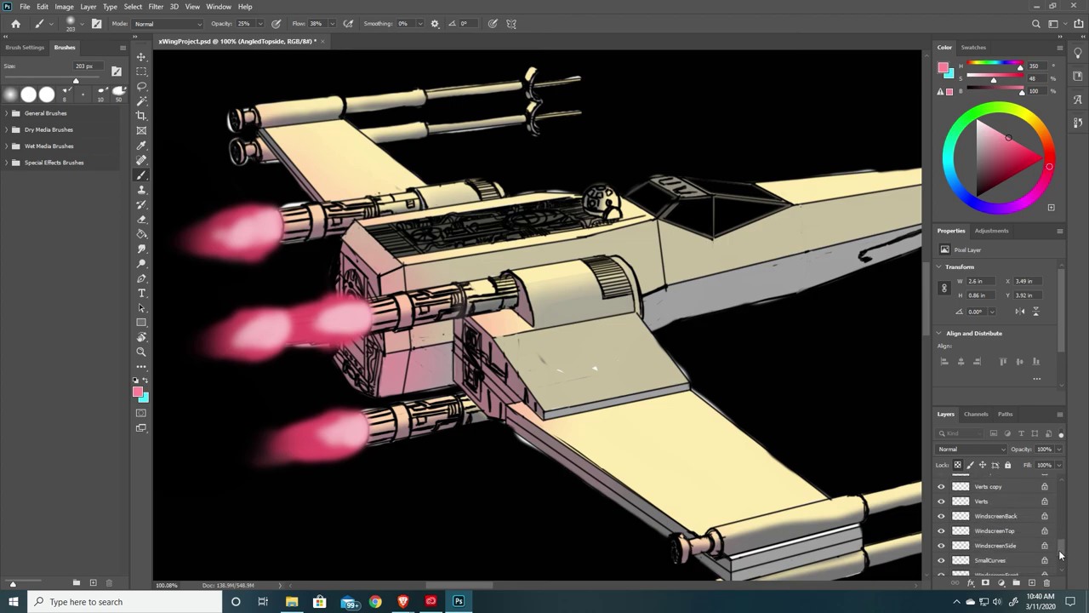
left_click(1001, 558)
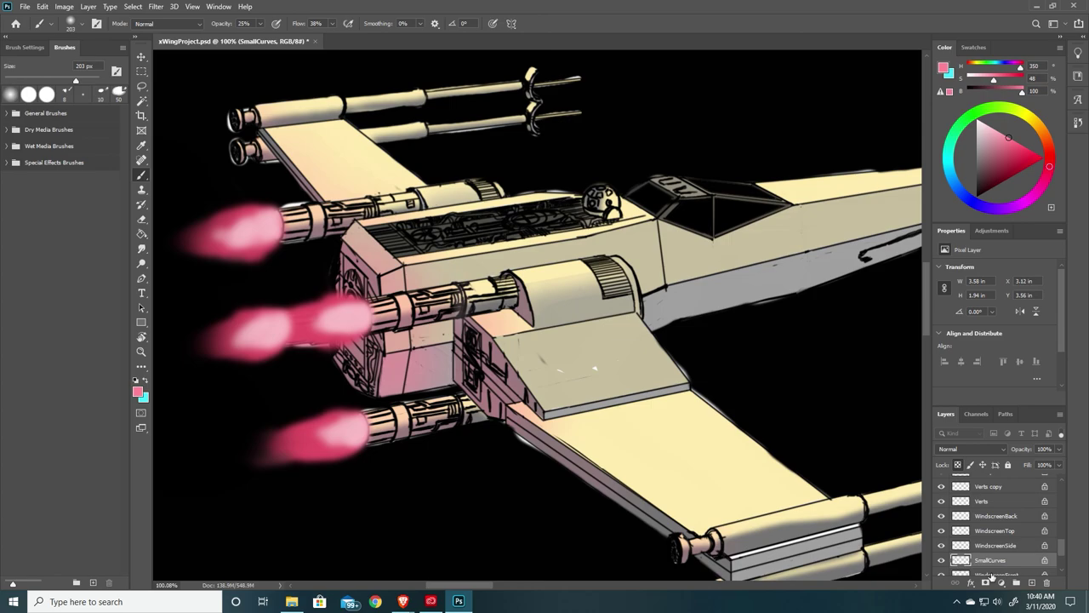
left_click(89, 6)
left_click(99, 53)
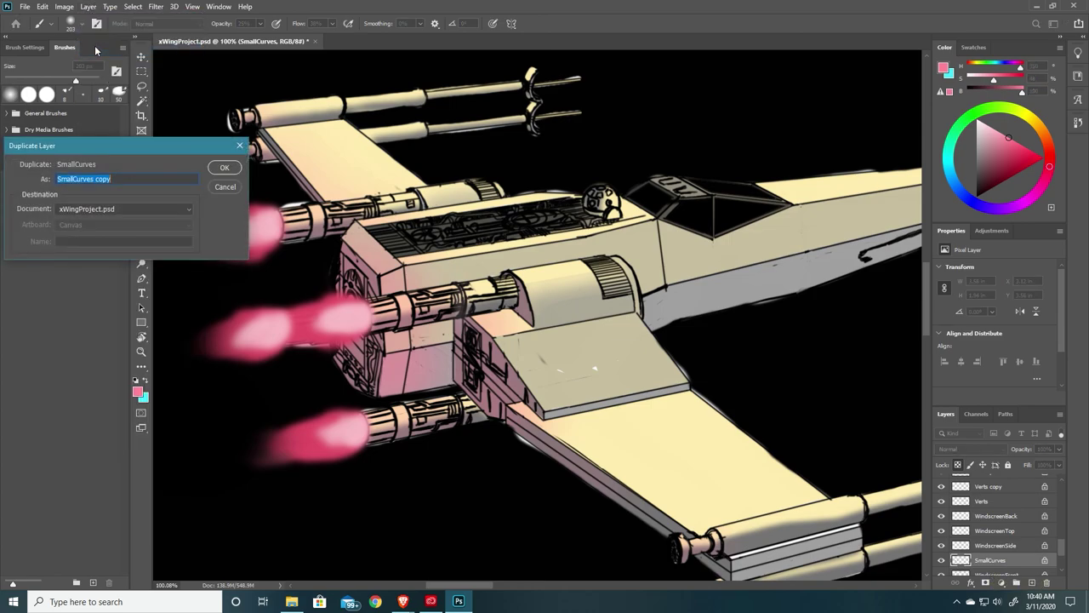
left_click(220, 167)
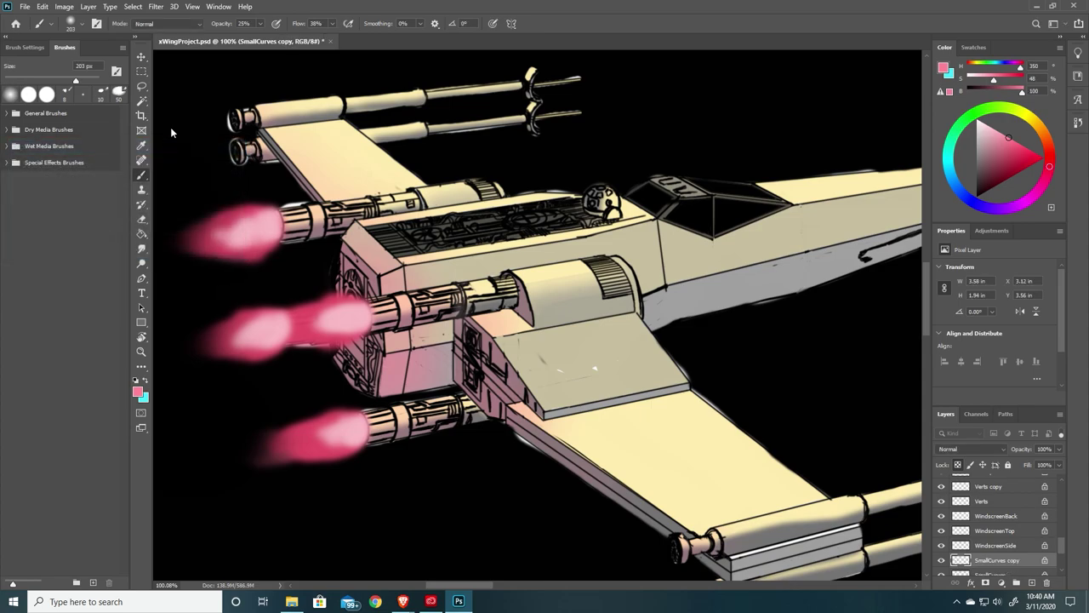
left_click(960, 451)
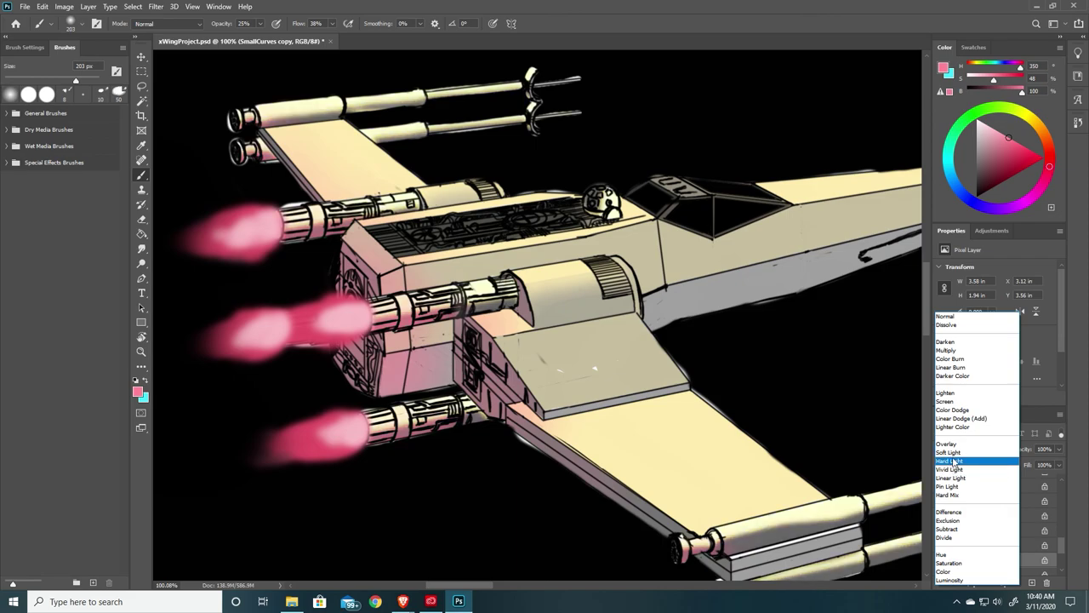
left_click(948, 344)
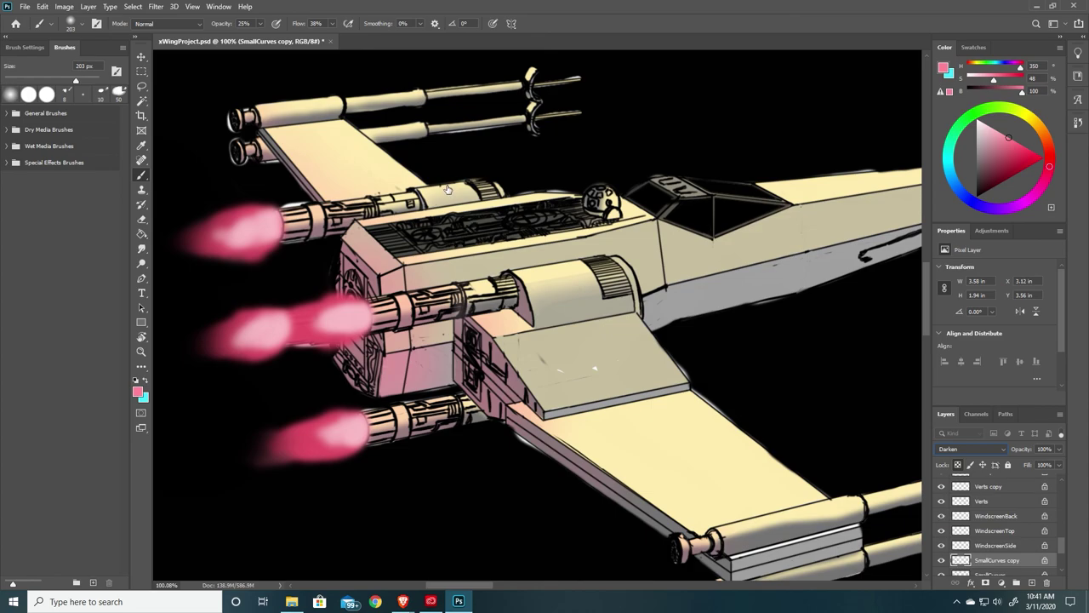
Sample the dark grey of the topside machinery and paint the three engine tubes with it at 100% brush opacity on SmallCurves copy
key("i")
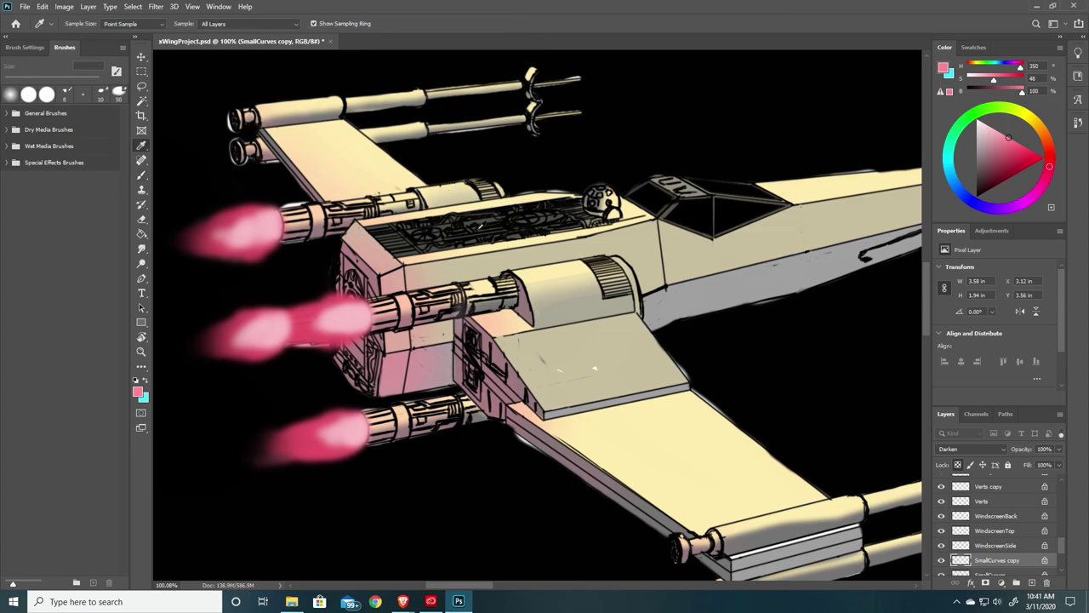
left_click(481, 219)
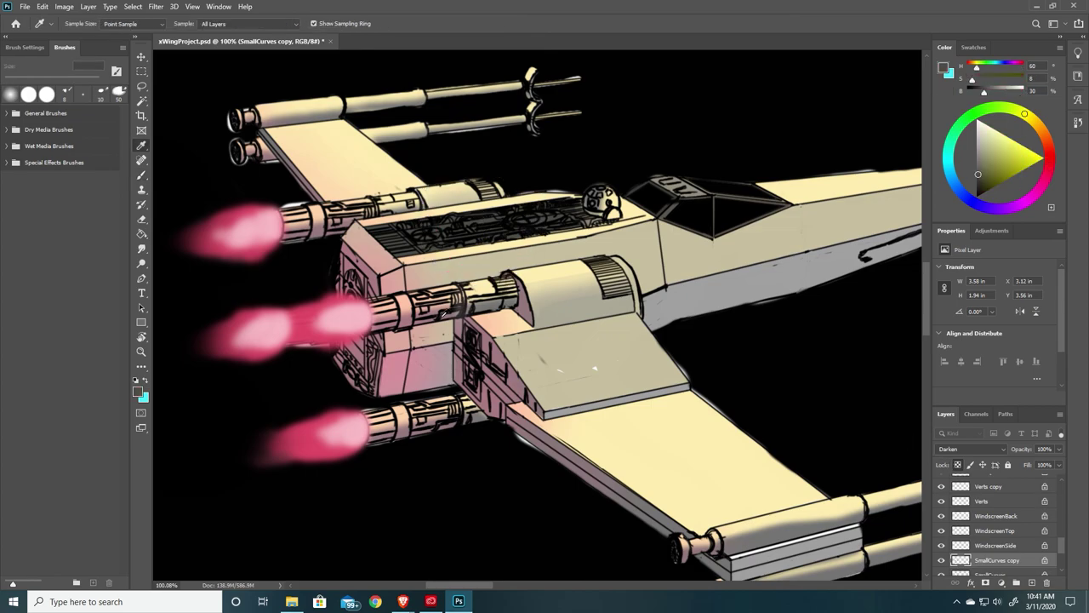
key("b")
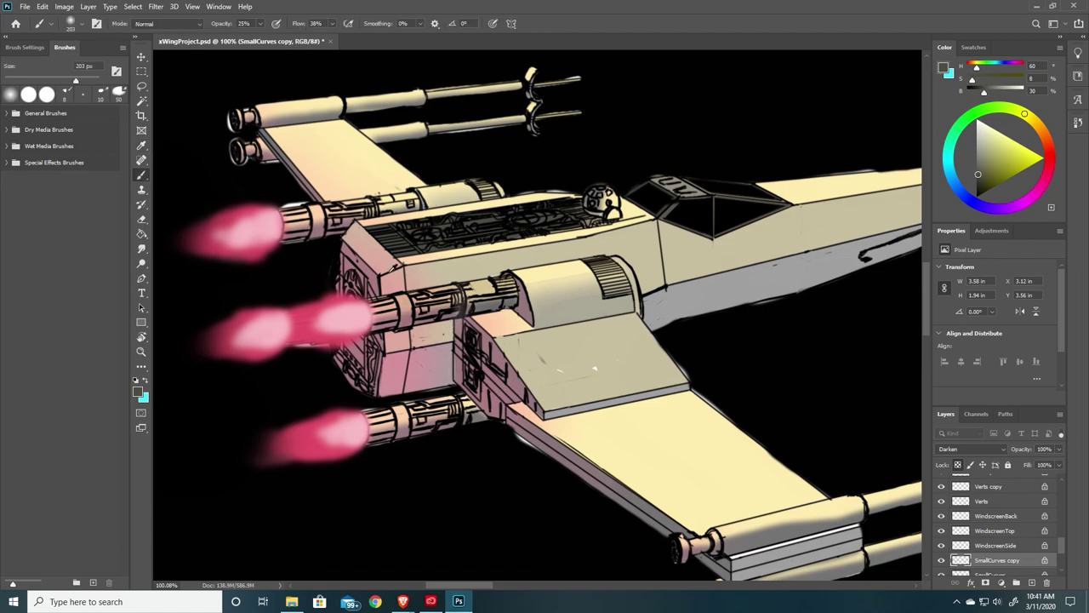
left_click(260, 23)
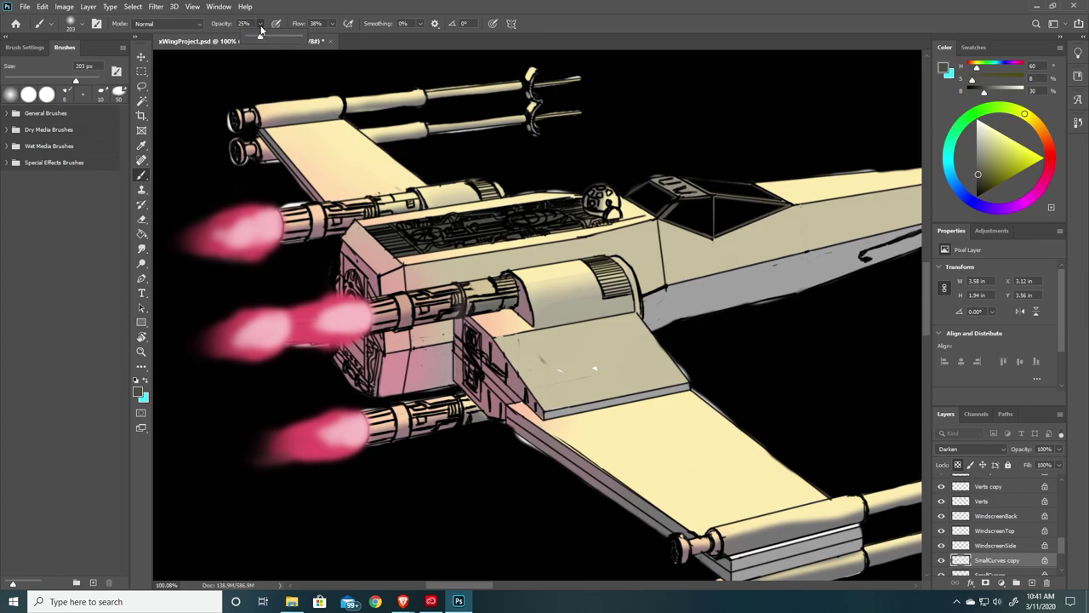
left_click_drag(257, 39, 301, 39)
mouse_move(417, 298)
left_mouse_down()
mouse_move(489, 290)
mouse_move(400, 307)
mouse_move(510, 285)
mouse_move(382, 276)
left_mouse_up()
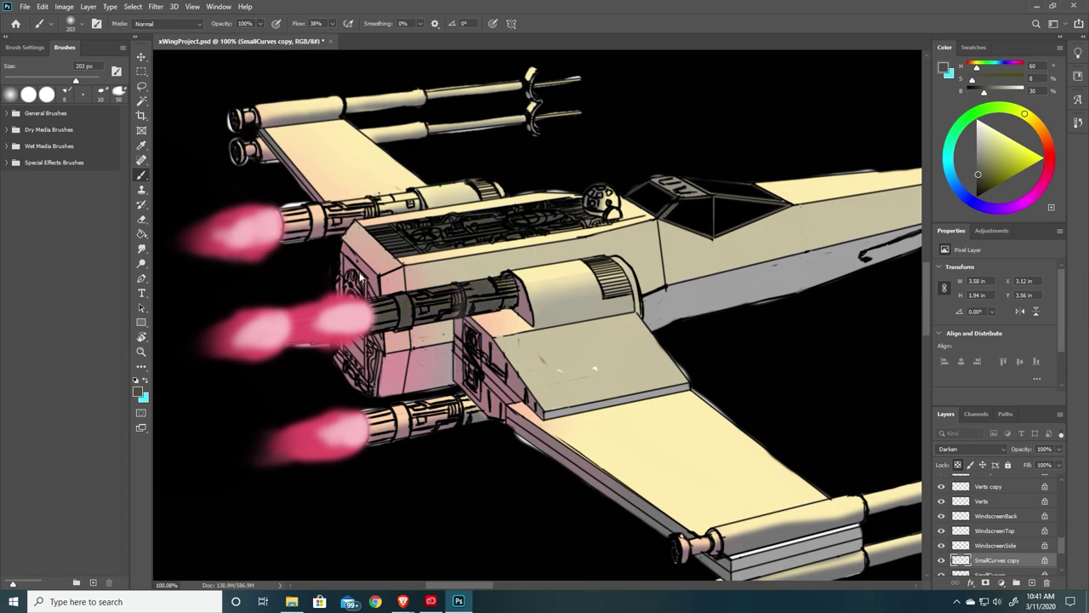
mouse_move(400, 412)
left_mouse_down()
mouse_move(481, 401)
mouse_move(366, 417)
left_mouse_up()
mouse_move(281, 212)
left_mouse_down()
mouse_move(340, 217)
mouse_move(303, 177)
mouse_move(353, 170)
left_mouse_up()
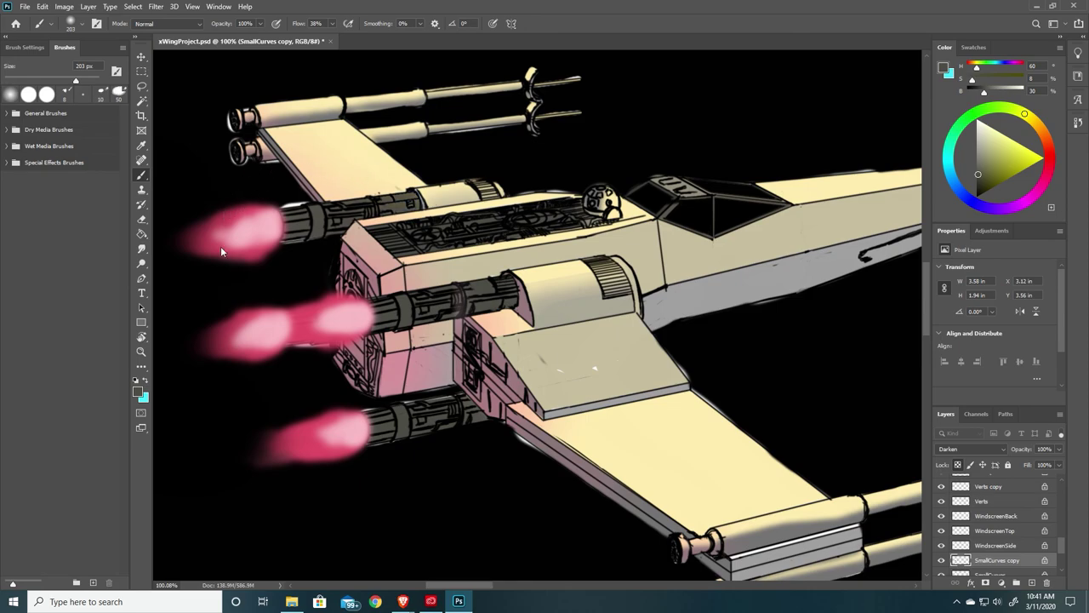
scroll(554, 298, "down", 5, "alt")
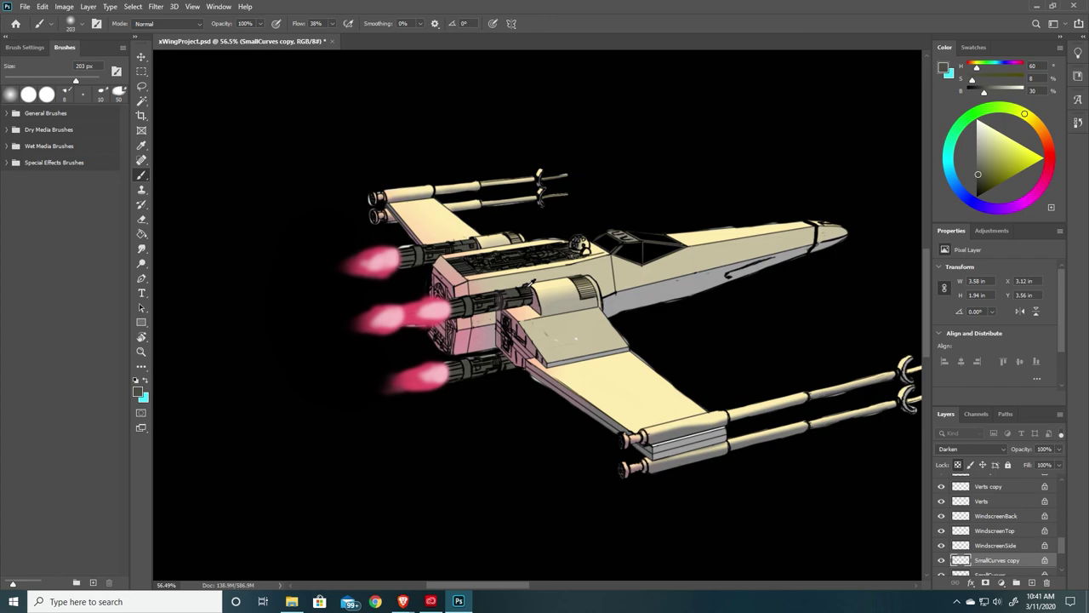
Set the SmallCurves copy layer's blend mode to Hard Light and check the engine tubes
left_click(1000, 451)
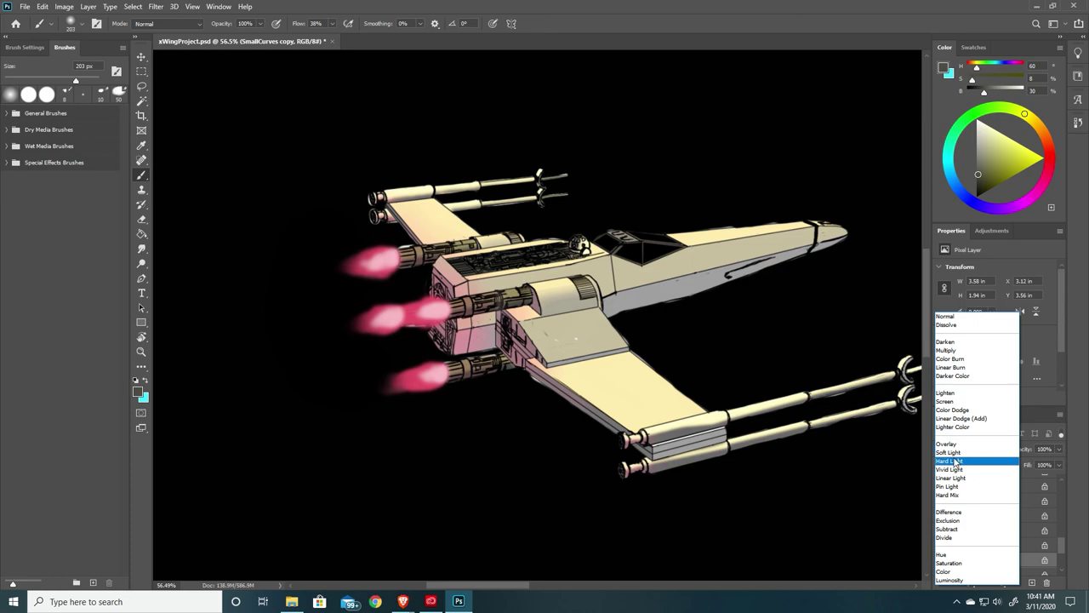
left_click(953, 464)
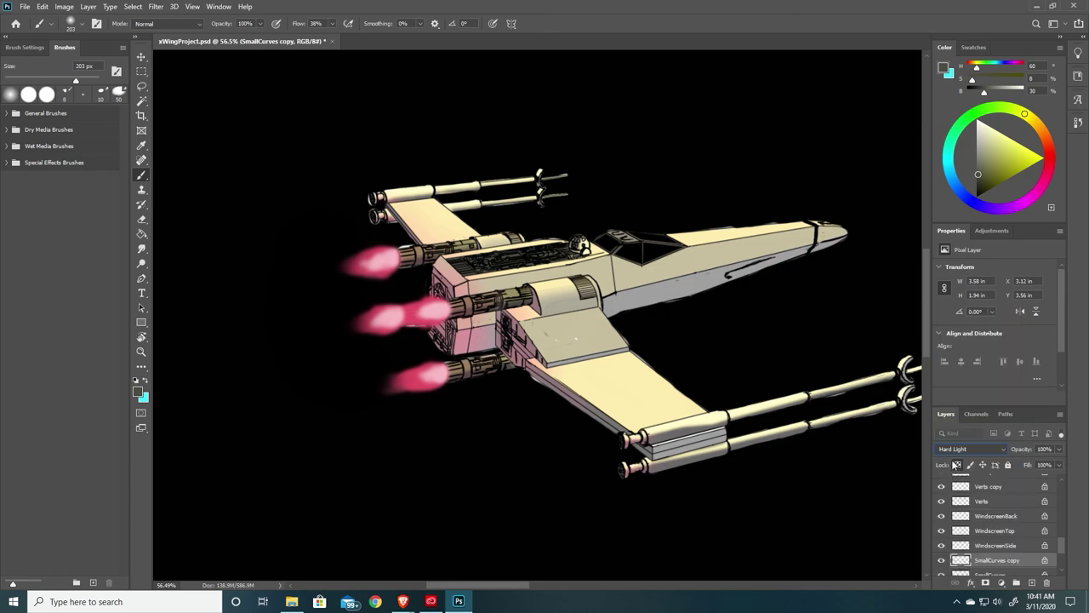
left_click(957, 465)
scroll(481, 421, "up", 3, "alt")
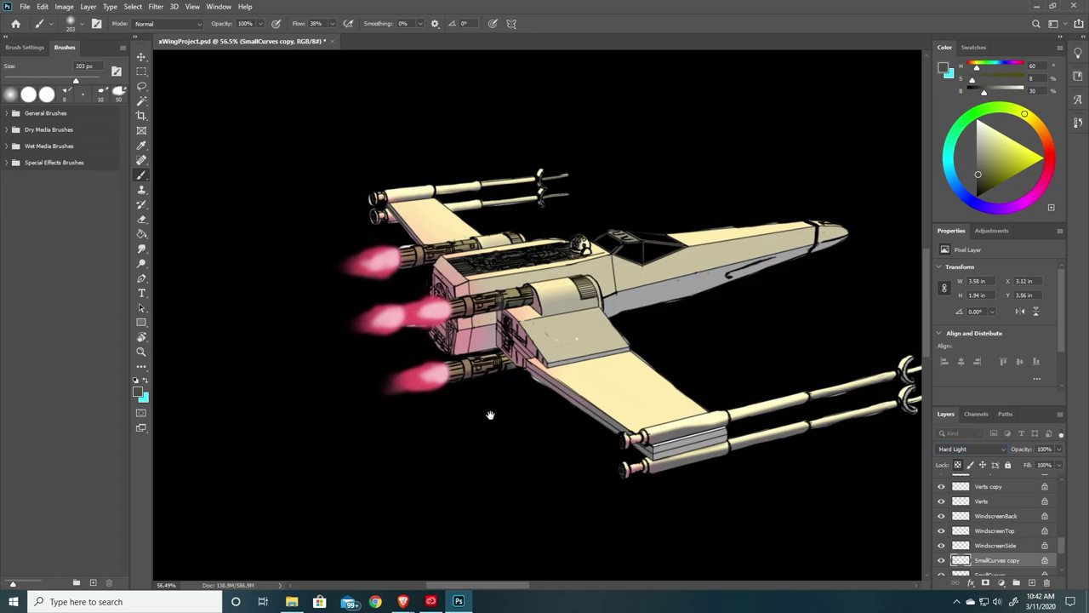
scroll(443, 339, "up", 4, "alt")
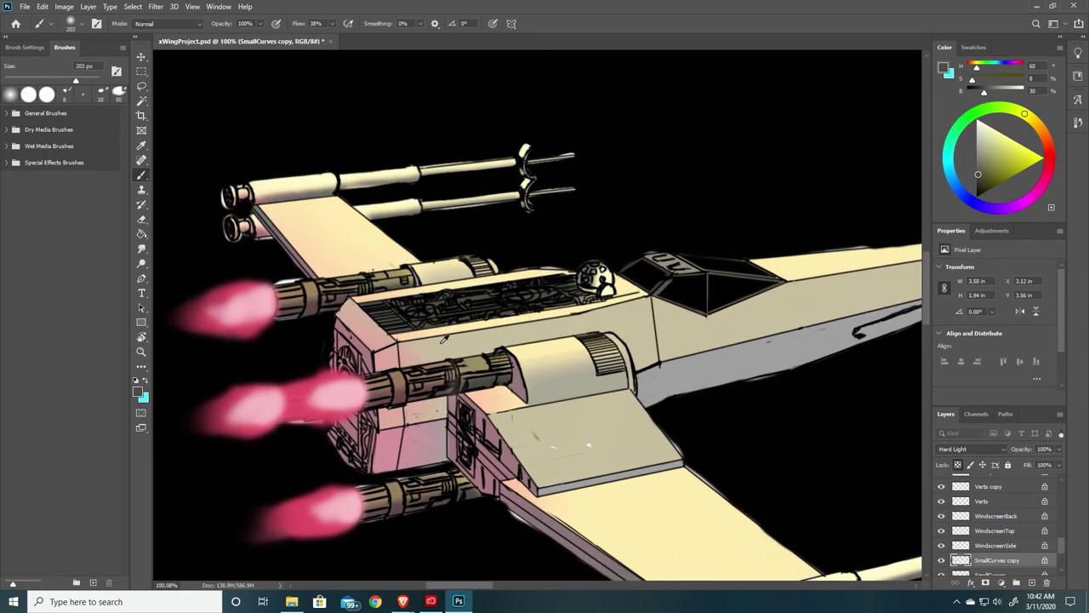
scroll(559, 333, "down", 1, "alt")
scroll(559, 333, "down", 4, "alt")
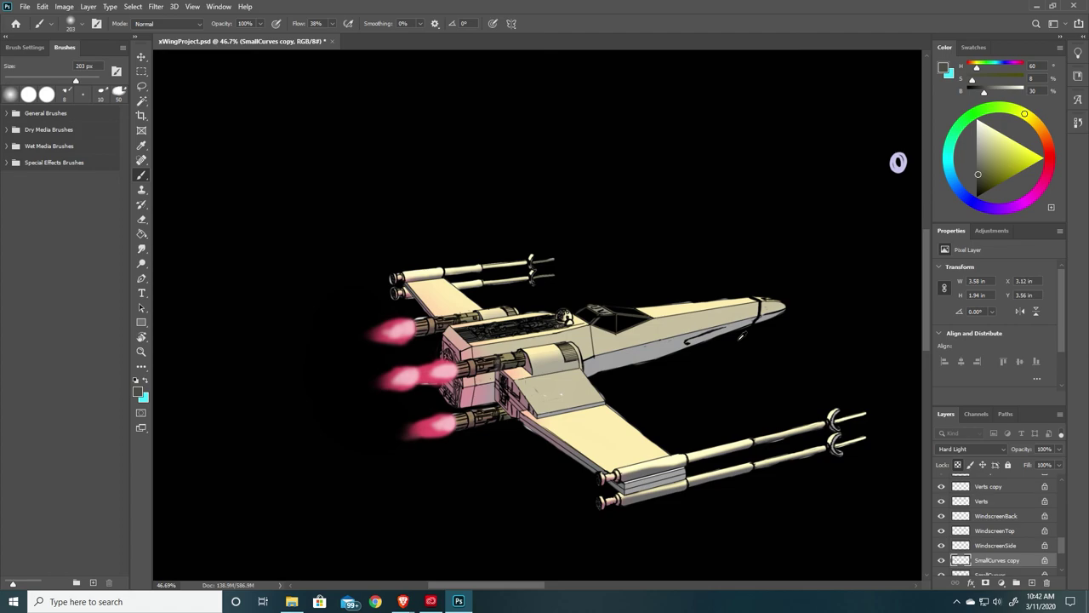
Add a new layer directly above JetThrust and name it Grunge
scroll(1062, 554, "down", 3)
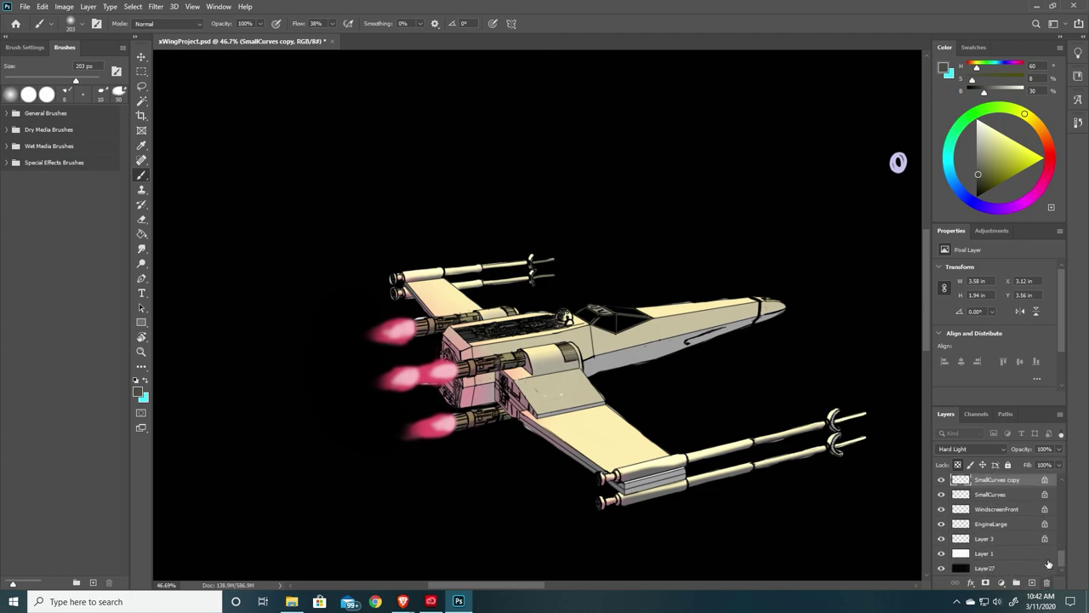
left_click_drag(1062, 560, 1058, 514)
left_click(1001, 529)
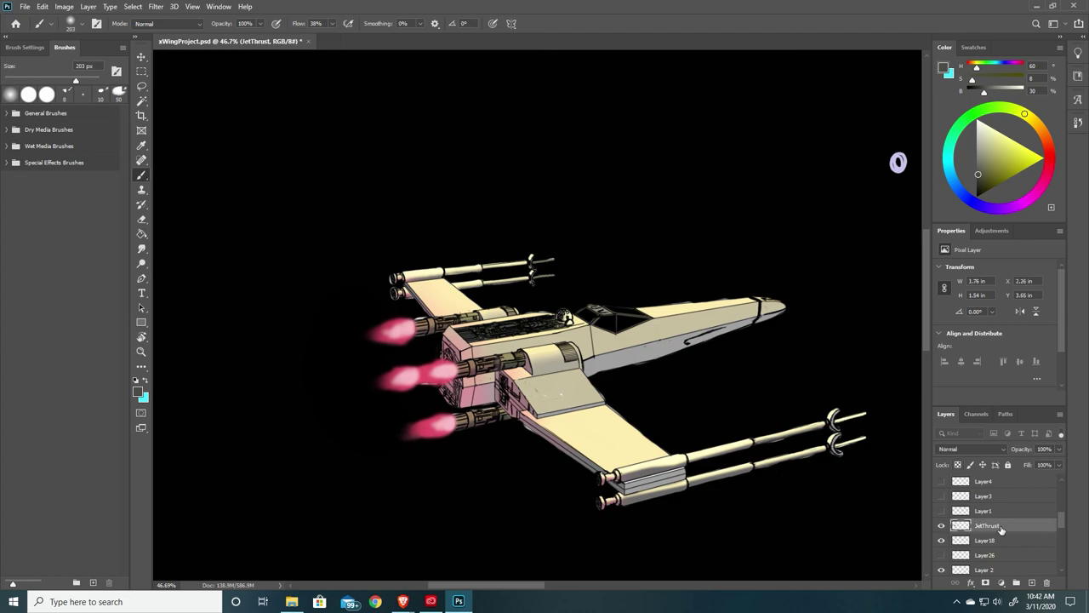
left_click(1032, 584)
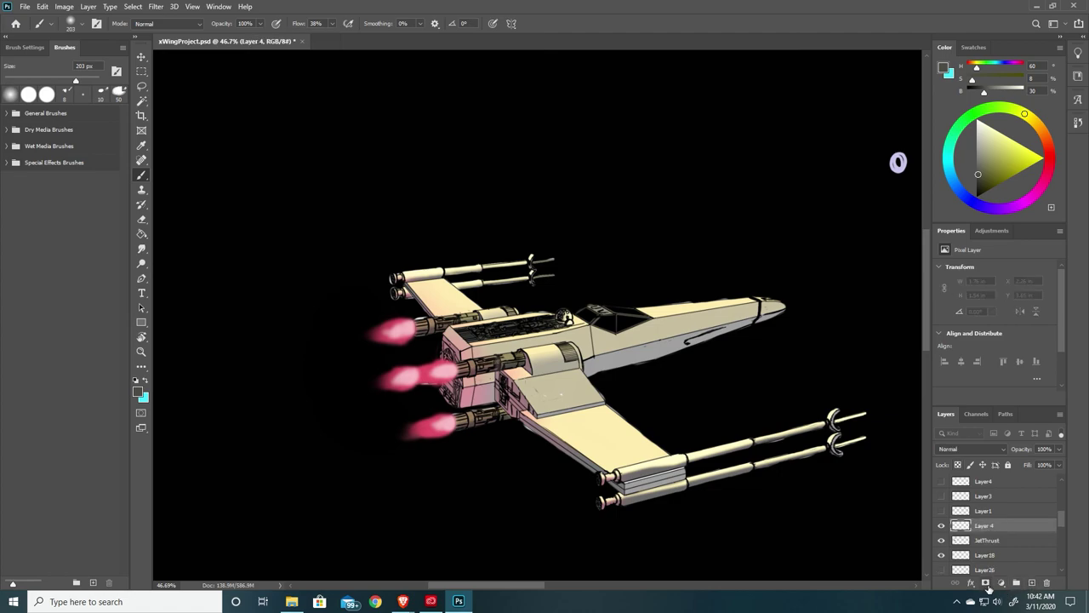
double_click(985, 525)
type("Grunge")
key("Return")
Set the brush opacity to 50% and the brush colour to brown with hue 37, saturation 44 and brightness 31
scroll(730, 335, "up", 5, "alt")
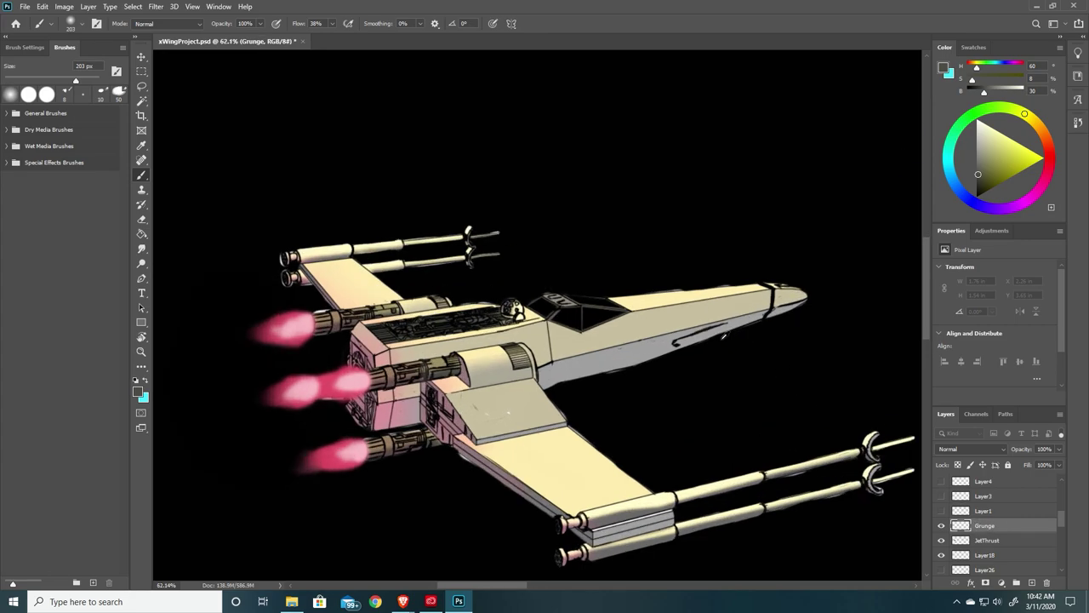
scroll(724, 335, "down", 2, "alt")
left_click_drag(261, 36, 231, 37)
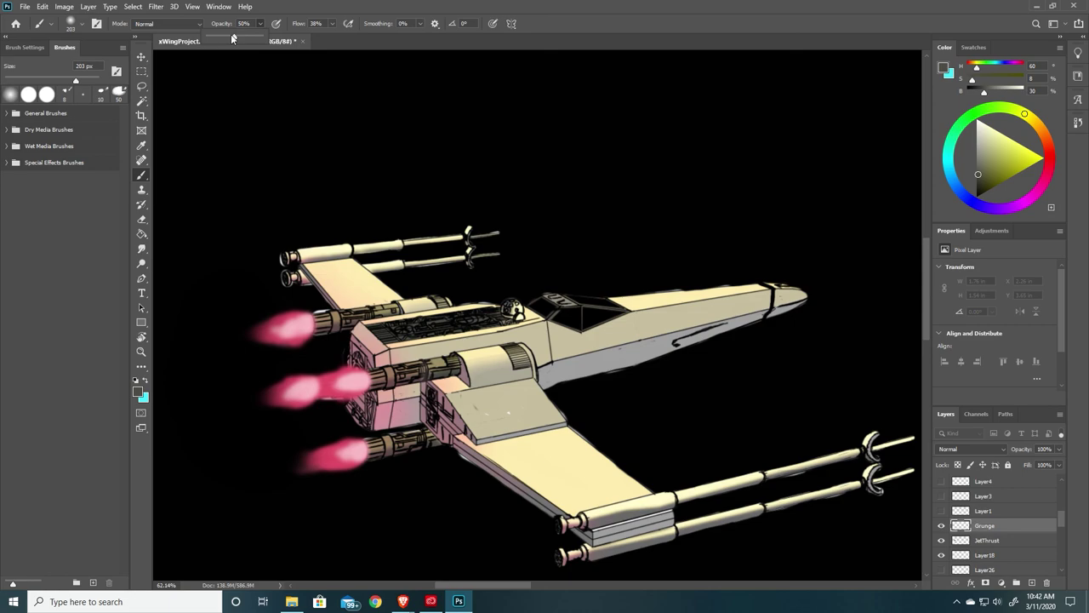
left_click(1039, 128)
left_click_drag(979, 173, 986, 178)
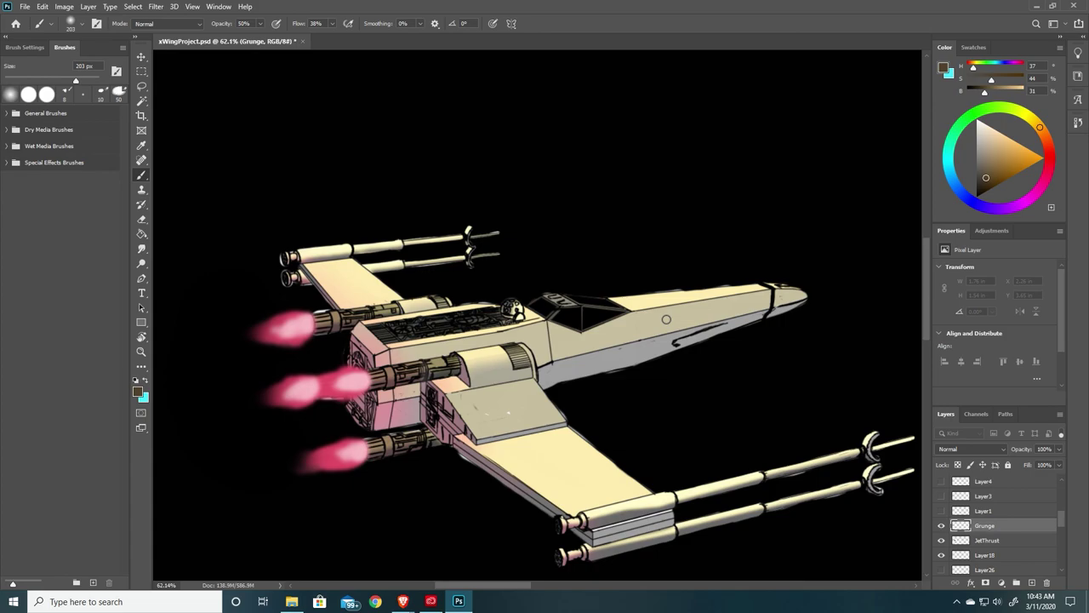
Paint brown grime with a 22 px brush beneath the slot on the nose's underside, and move the Grunge layer below Layer18
scroll(667, 319, "up", 5, "alt")
right_click_drag(712, 317, 584, 342, "alt")
mouse_move(650, 342)
left_mouse_down()
mouse_move(704, 316)
mouse_move(643, 342)
mouse_move(675, 334)
left_mouse_up()
left_click_drag(993, 531, 996, 561)
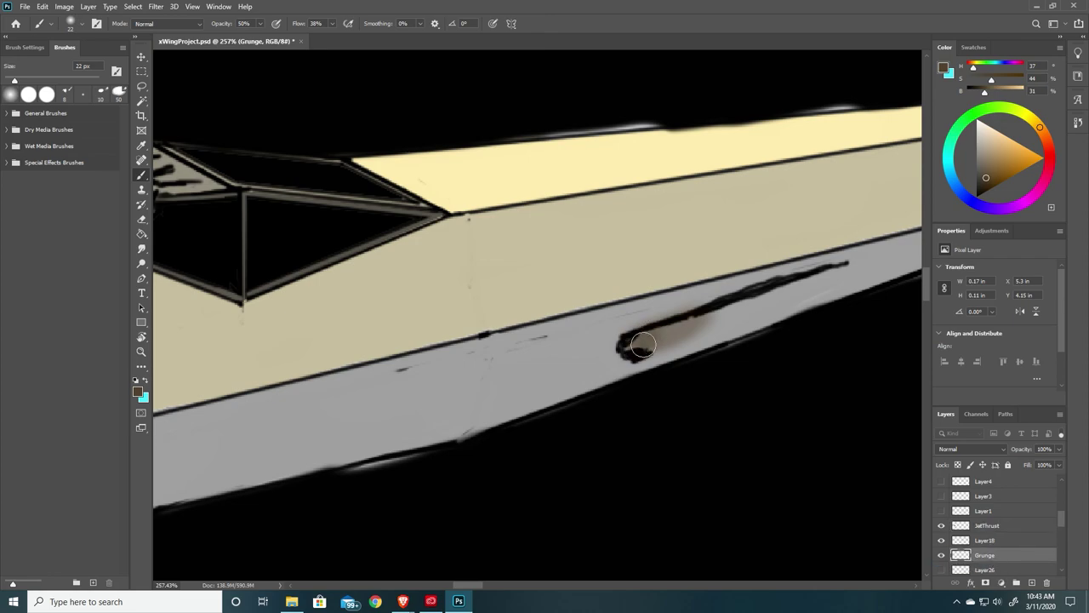
mouse_move(666, 328)
left_mouse_down()
mouse_move(640, 344)
mouse_move(769, 301)
mouse_move(688, 325)
mouse_move(703, 317)
mouse_move(627, 370)
mouse_move(805, 287)
mouse_move(680, 339)
left_mouse_up()
mouse_move(640, 348)
left_mouse_down()
mouse_move(689, 324)
mouse_move(666, 338)
left_mouse_up()
scroll(666, 338, "down", 10, "alt")
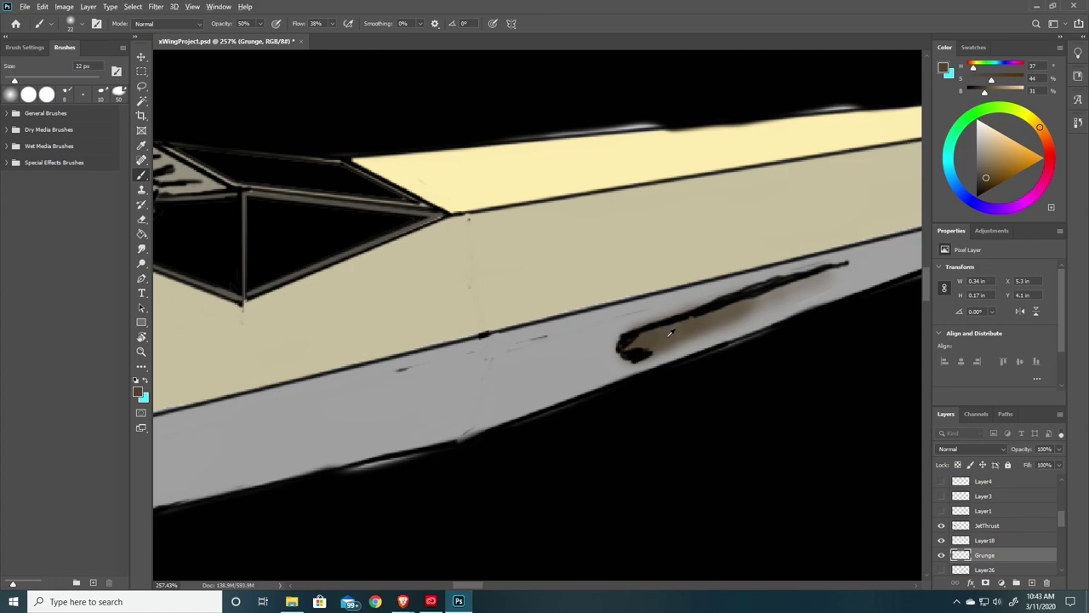
scroll(698, 298, "up", 5, "alt")
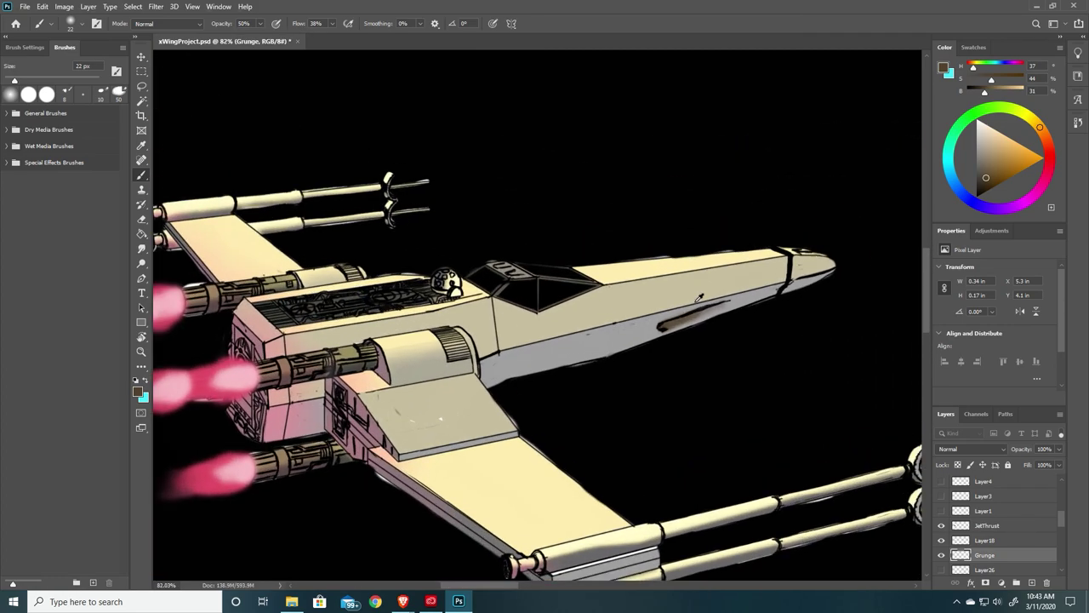
Darken the brush colour to saturation 20 and brightness 19, and paint soot over the underside slot and the nose tip
scroll(699, 298, "down", 5, "alt")
left_click_drag(986, 177, 979, 184)
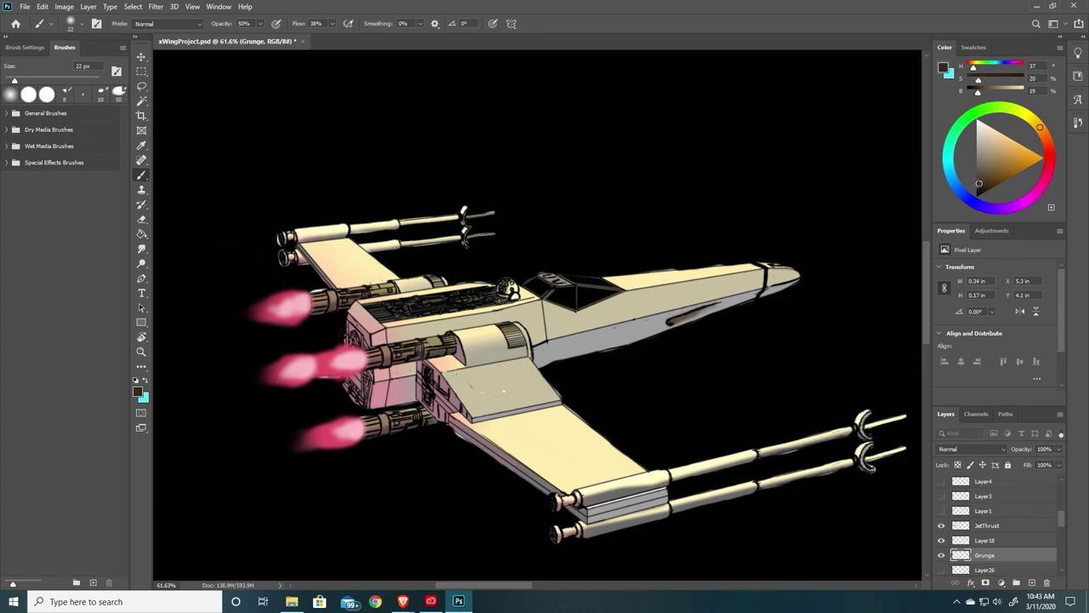
left_click_drag(675, 321, 680, 317)
mouse_move(800, 275)
left_mouse_down()
mouse_move(743, 262)
mouse_move(892, 244)
mouse_move(770, 274)
left_mouse_up()
scroll(809, 243, "up", 5, "alt")
scroll(778, 284, "up", 3, "alt")
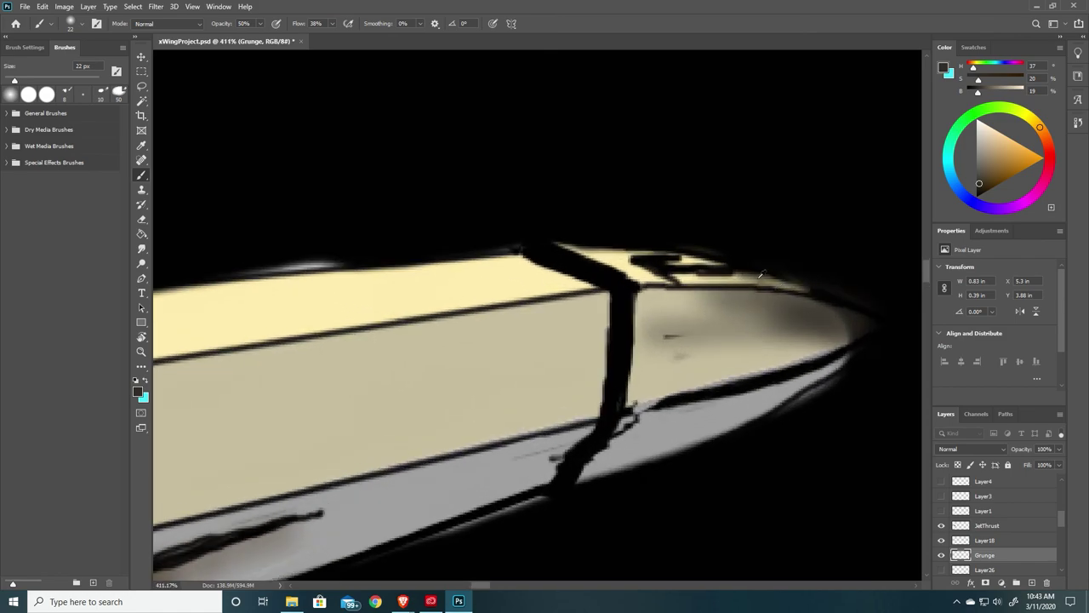
Streak fine dark grime across the nose tip's side, underside and top markings with a 6 px brush
right_click_drag(786, 226, 759, 243, "alt")
mouse_move(806, 301)
left_mouse_down()
mouse_move(658, 300)
mouse_move(762, 293)
mouse_move(647, 305)
mouse_move(852, 318)
mouse_move(631, 338)
mouse_move(857, 336)
mouse_move(751, 353)
mouse_move(864, 333)
mouse_move(770, 355)
mouse_move(817, 367)
mouse_move(861, 340)
mouse_move(732, 403)
mouse_move(865, 338)
mouse_move(703, 433)
mouse_move(868, 342)
mouse_move(778, 403)
mouse_move(874, 338)
mouse_move(849, 348)
left_mouse_up()
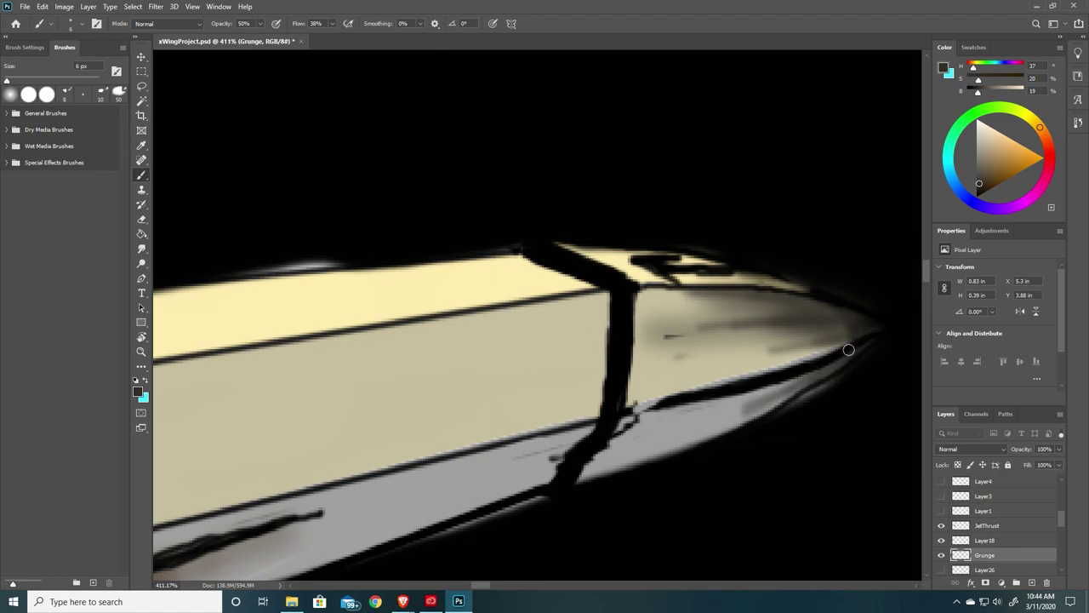
mouse_move(657, 269)
left_mouse_down()
mouse_move(716, 263)
mouse_move(682, 258)
mouse_move(656, 228)
mouse_move(691, 260)
mouse_move(681, 238)
mouse_move(690, 263)
mouse_move(721, 266)
mouse_move(678, 261)
mouse_move(705, 263)
left_mouse_up()
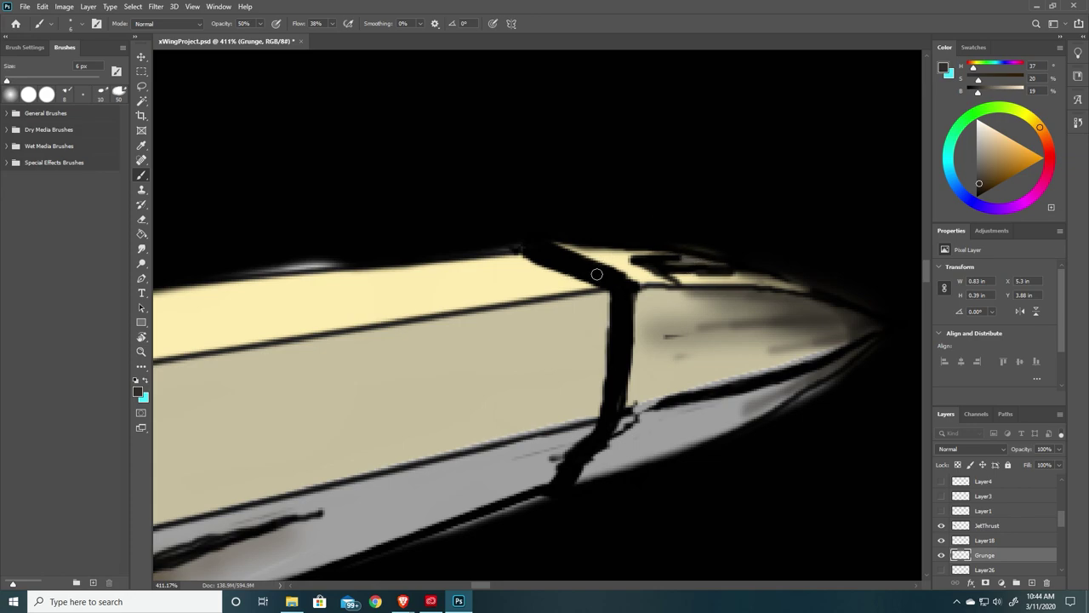
scroll(597, 274, "down", 10, "alt")
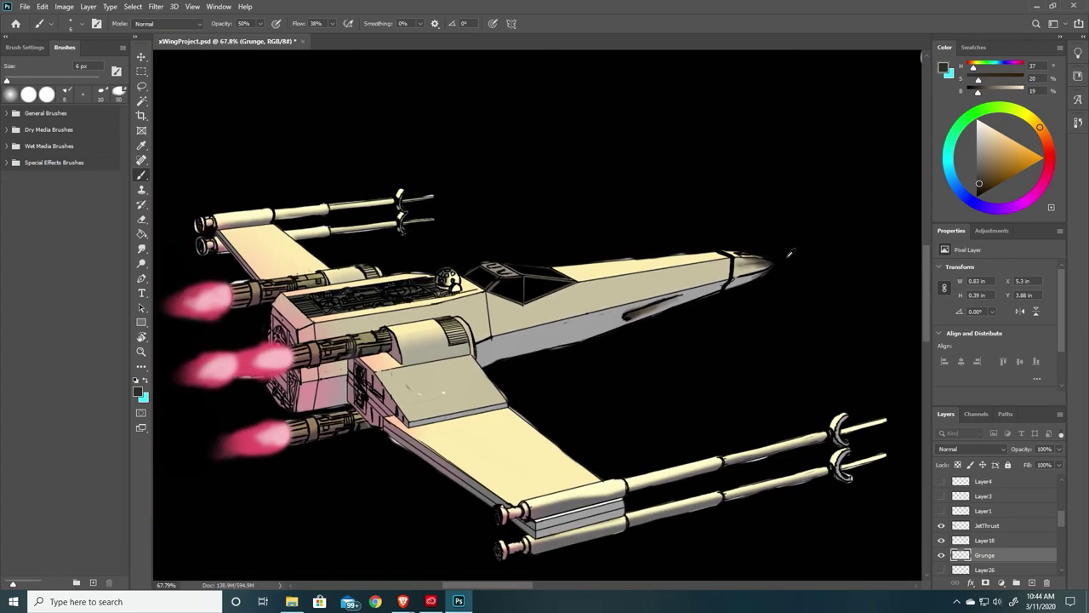
Paint a dark grime patch with a 51 px brush on the near wing's leading edge, beside the raised wing panel
scroll(558, 294, "up", 6, "alt")
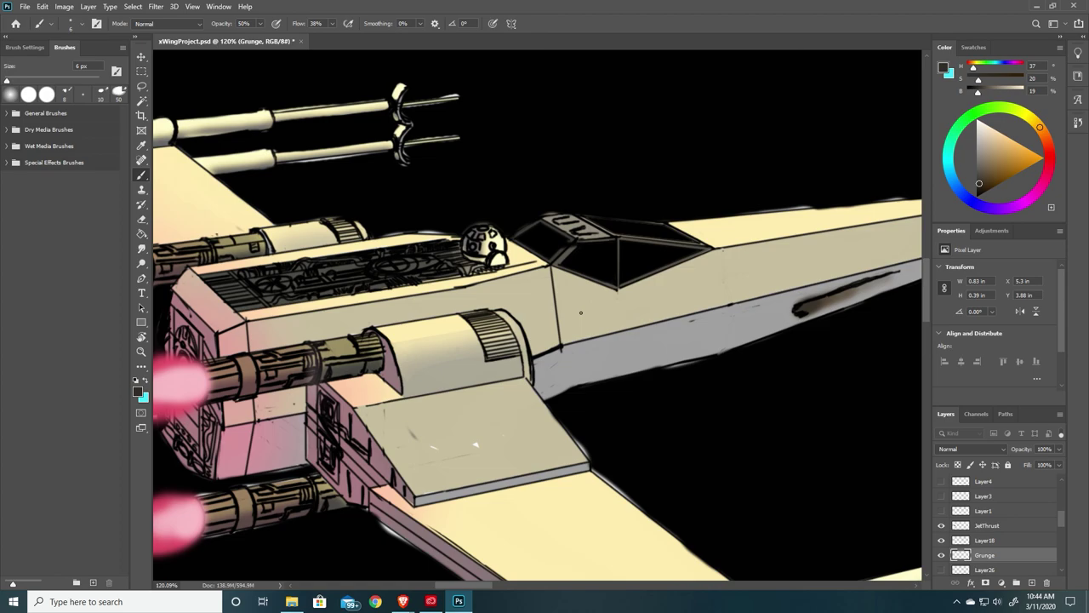
left_click_drag(588, 472, 544, 477)
right_click_drag(594, 460, 602, 468, "alt")
mouse_move(595, 484)
left_mouse_down()
mouse_move(566, 473)
mouse_move(493, 337)
mouse_move(487, 223)
mouse_move(504, 190)
mouse_move(388, 223)
left_mouse_up()
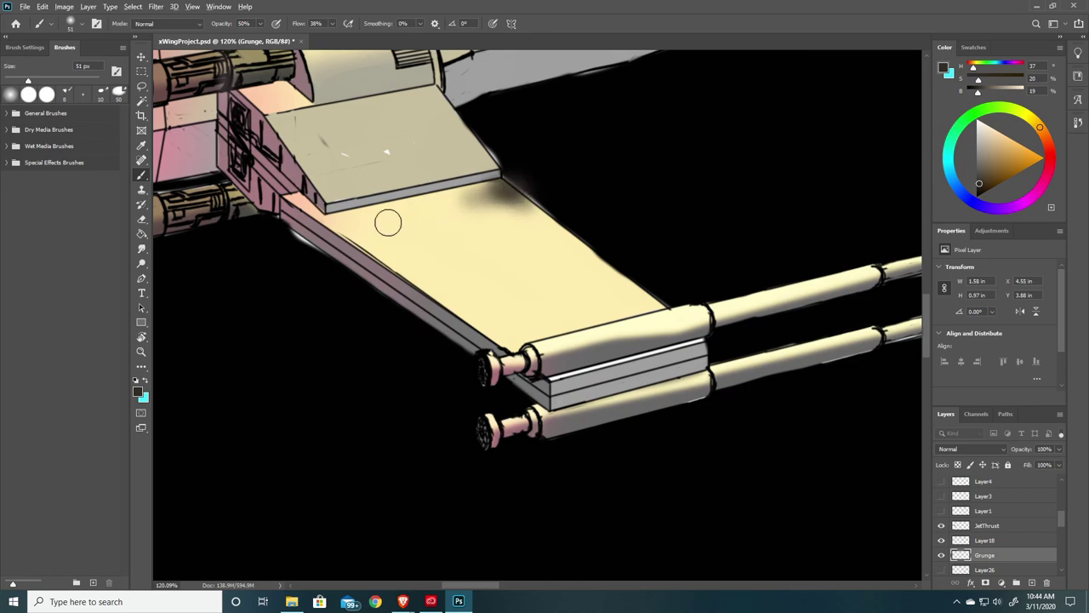
Brush short dark streaks inward from the near wing's leading edge with a 20 px brush
right_click_drag(561, 200, 557, 198, "alt")
left_click_drag(510, 234, 555, 219)
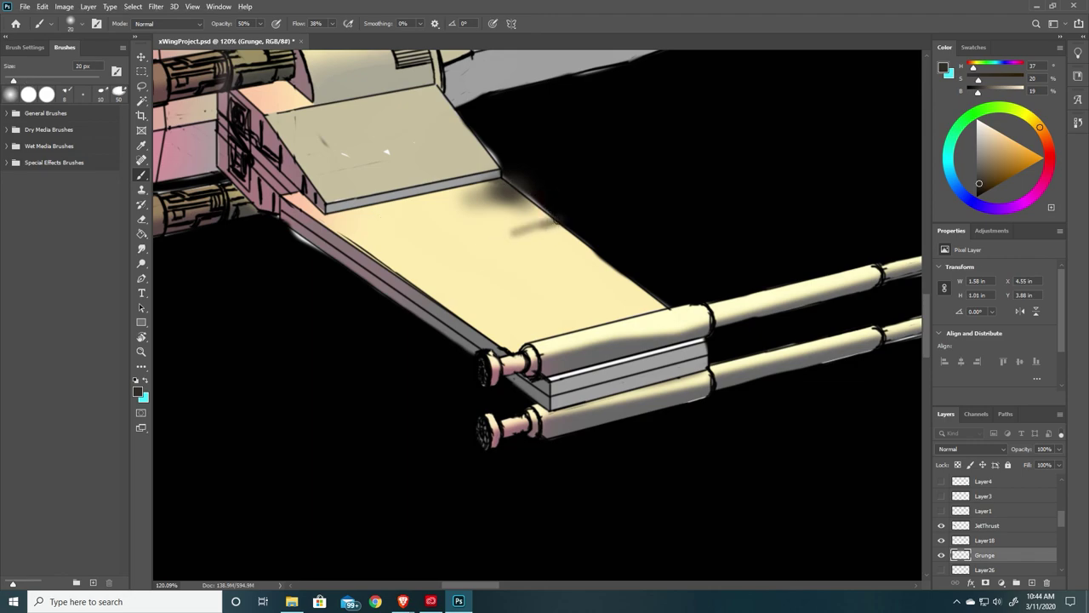
left_click_drag(566, 220, 533, 234)
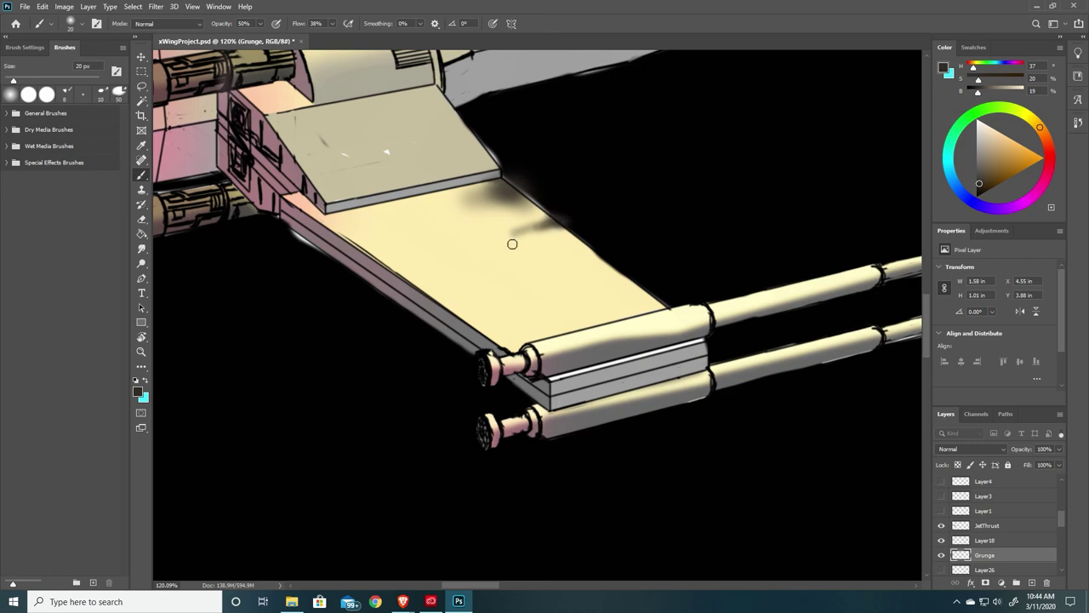
mouse_move(589, 278)
left_mouse_down()
mouse_move(530, 291)
mouse_move(593, 272)
mouse_move(568, 256)
mouse_move(507, 276)
mouse_move(607, 291)
mouse_move(669, 279)
mouse_move(579, 247)
left_mouse_up()
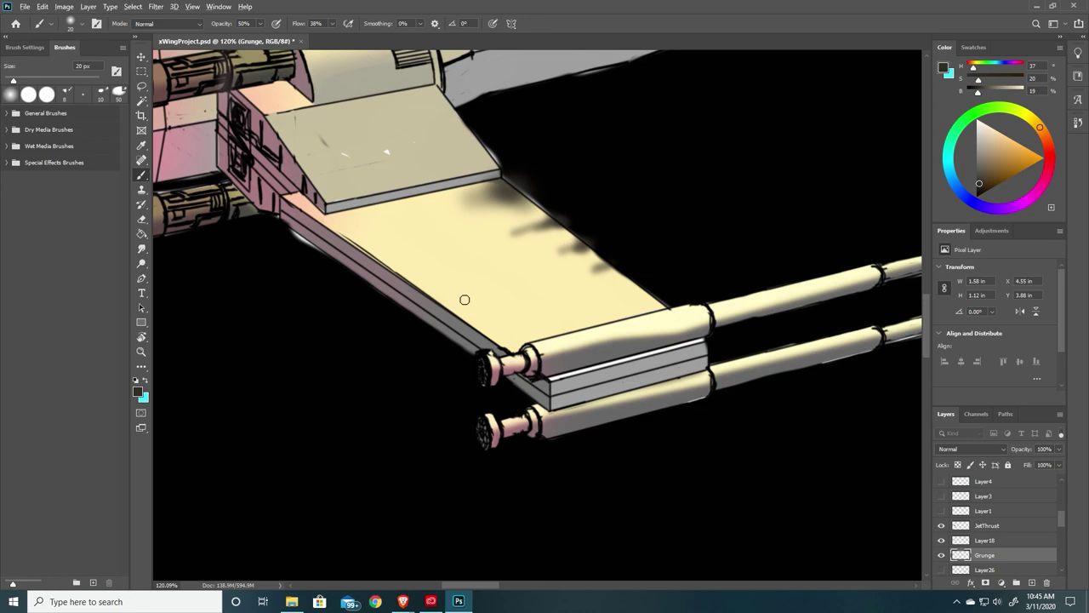
scroll(465, 299, "down", 5, "alt")
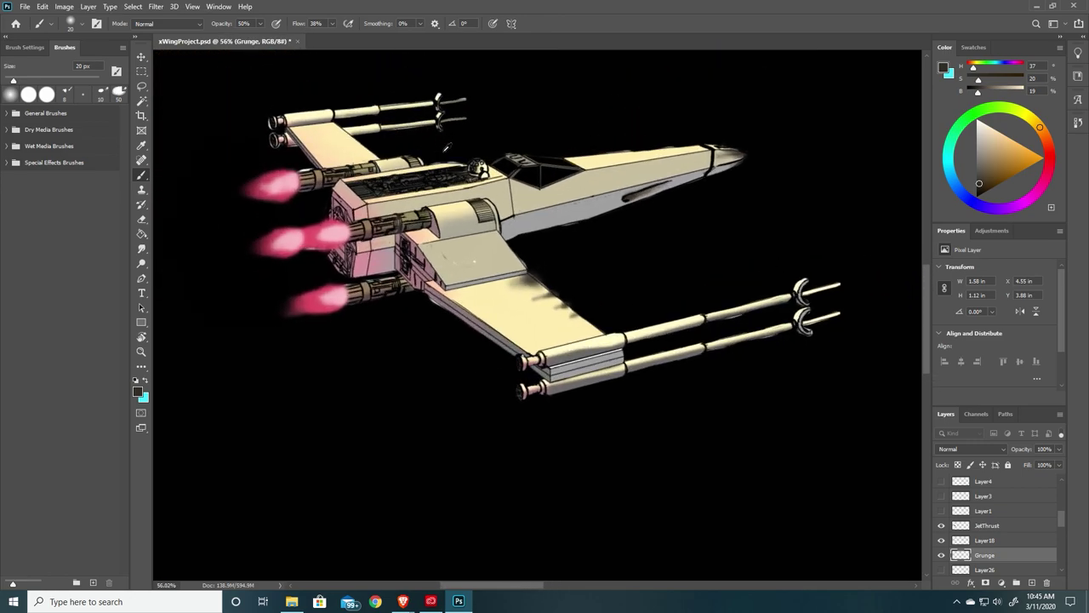
Soften the grime along the near wing's leading edge and the raised wing panel's front edge with a 70 px brush
scroll(445, 148, "up", 1, "alt")
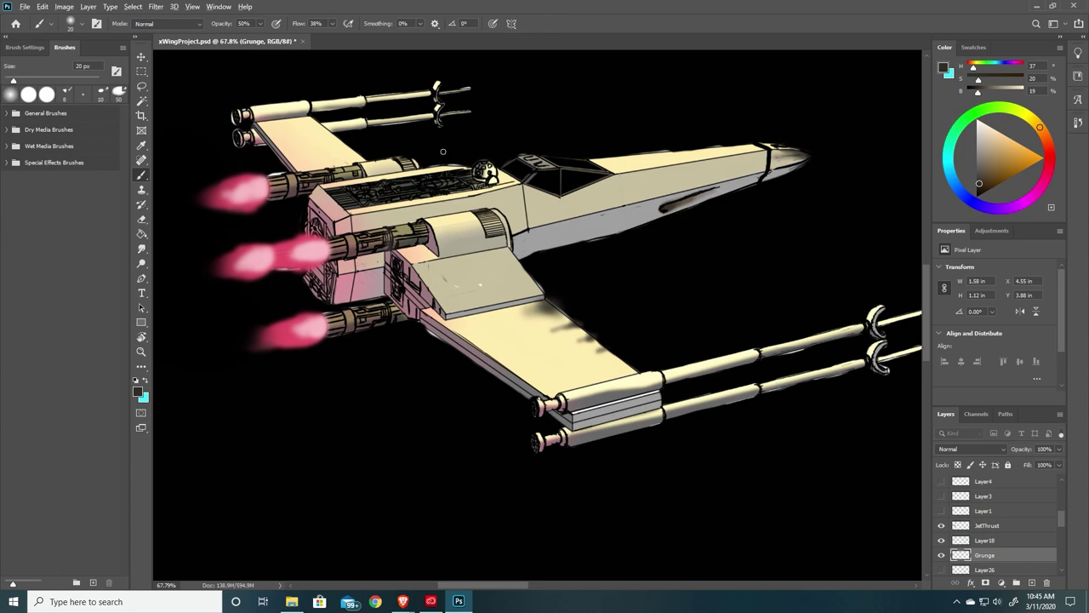
right_click_drag(501, 272, 532, 273, "alt")
mouse_move(501, 272)
left_mouse_down()
mouse_move(567, 315)
mouse_move(548, 337)
mouse_move(579, 322)
mouse_move(598, 331)
mouse_move(562, 345)
mouse_move(596, 334)
mouse_move(603, 345)
mouse_move(571, 356)
mouse_move(559, 323)
mouse_move(571, 321)
left_mouse_up()
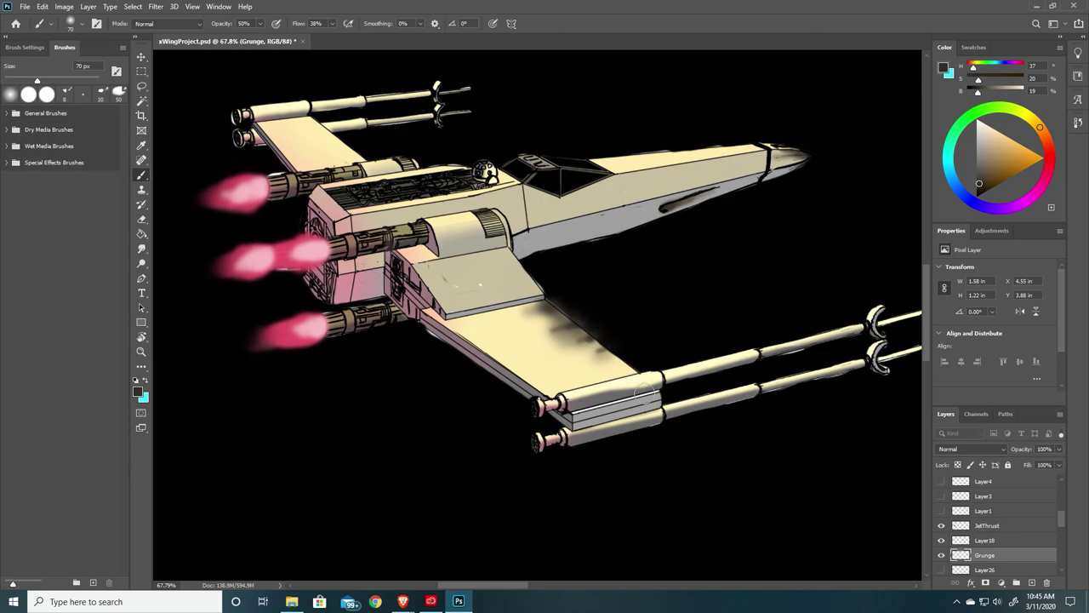
mouse_move(529, 274)
left_mouse_down()
mouse_move(497, 246)
mouse_move(538, 293)
left_mouse_up()
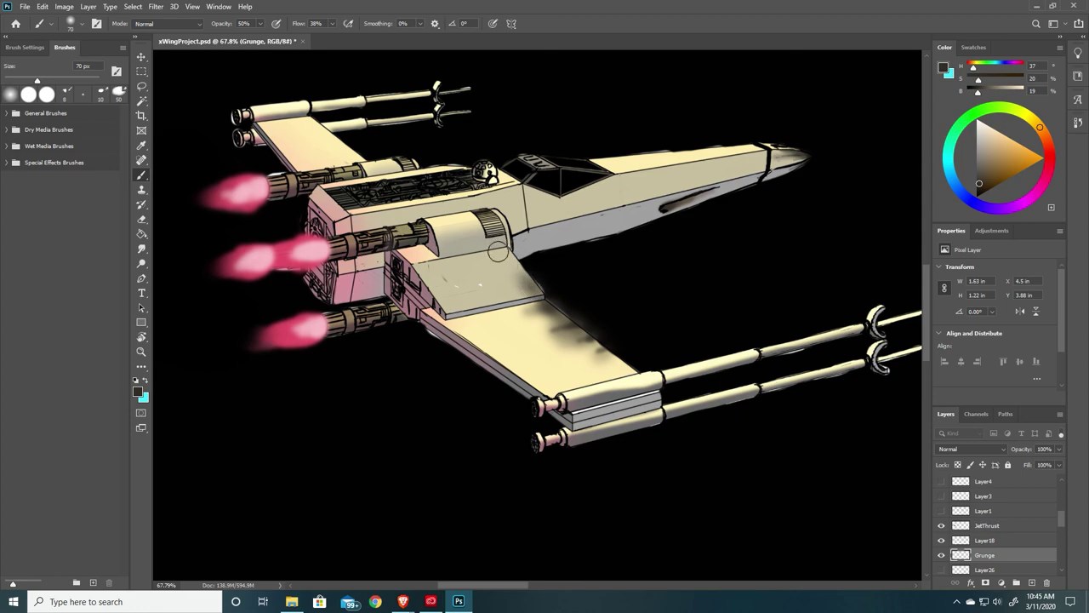
Dab soft grime with the 70 px brush along the raised wing panel beneath the engine cowl and on the near wing's trailing edge
mouse_move(499, 251)
left_mouse_down()
mouse_move(502, 264)
mouse_move(474, 253)
left_mouse_up()
mouse_move(421, 332)
left_mouse_down()
mouse_move(438, 341)
mouse_move(417, 326)
left_mouse_up()
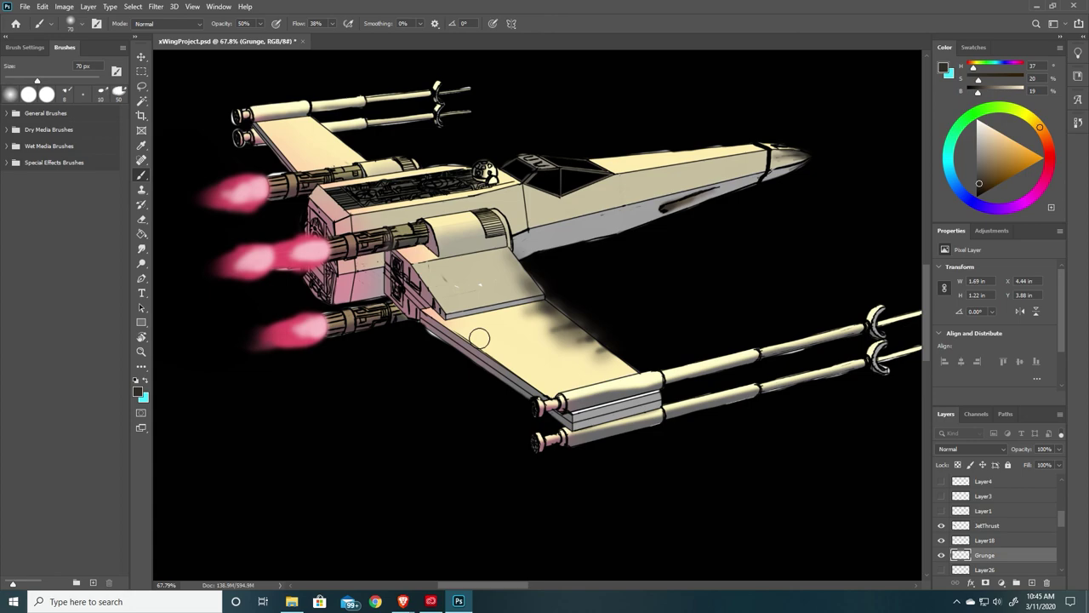
On Layer 1, lasso the background areas above the nose, around the cockpit and droid, and beside the far wing's cannon barrels
left_click_drag(1065, 526, 1065, 568)
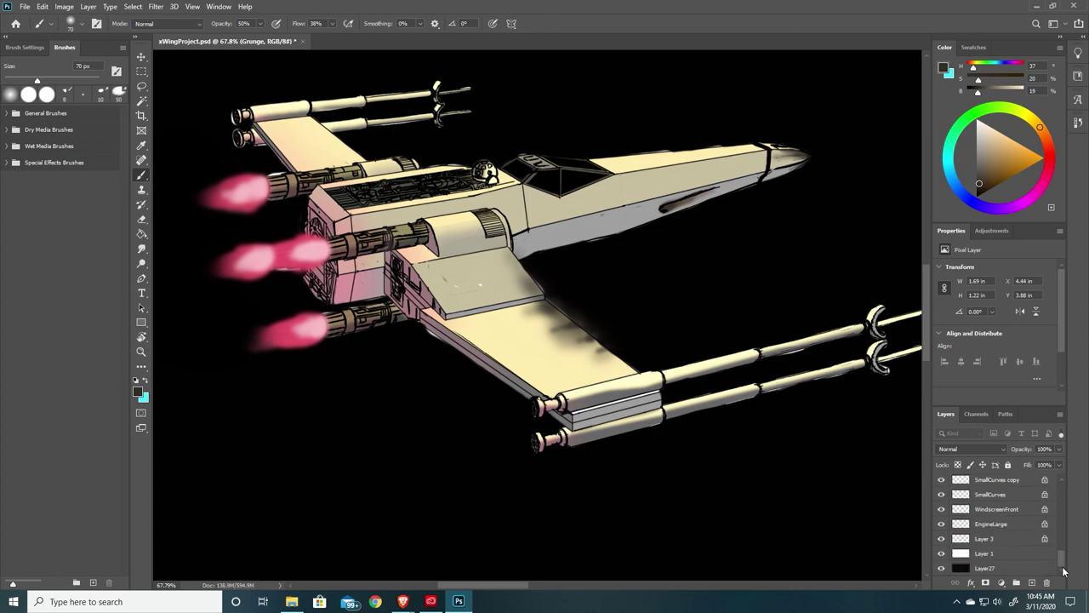
left_click(987, 558)
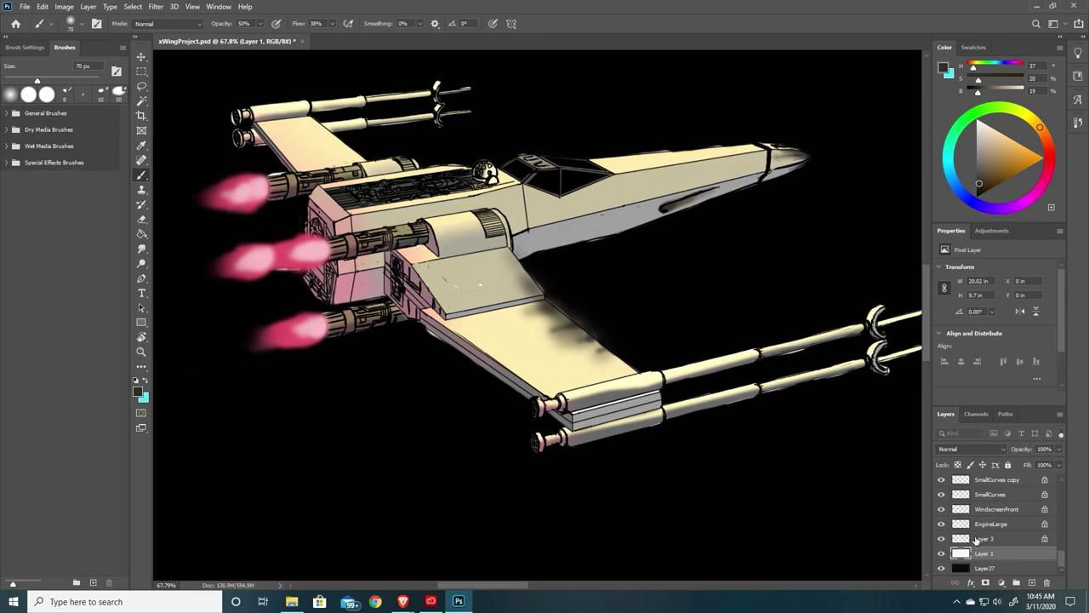
key("l")
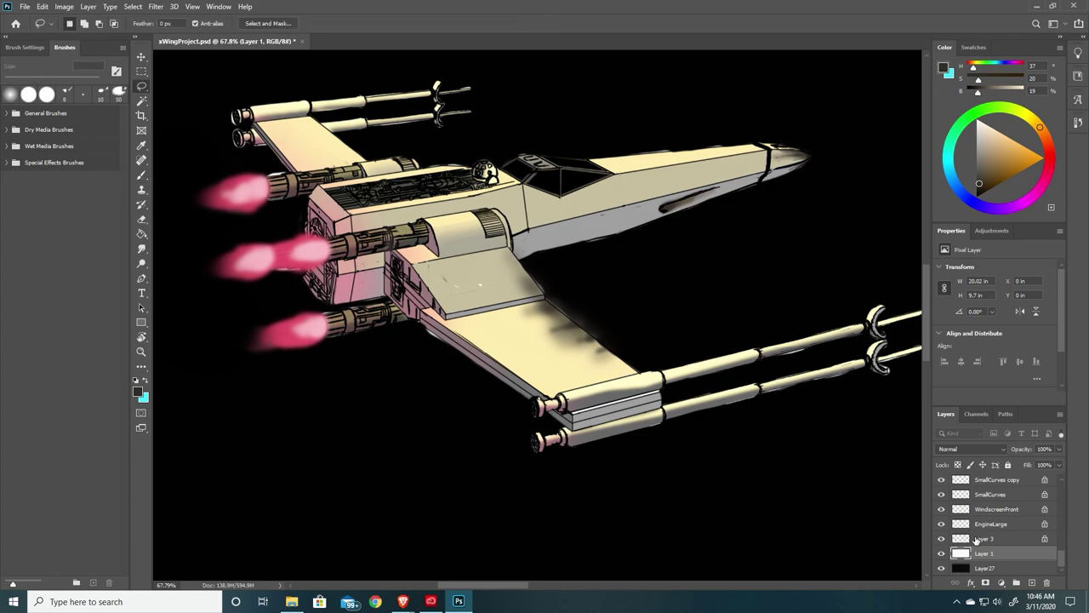
mouse_move(756, 148)
left_mouse_down()
mouse_move(739, 126)
mouse_move(611, 121)
mouse_move(584, 153)
mouse_move(588, 167)
left_mouse_up()
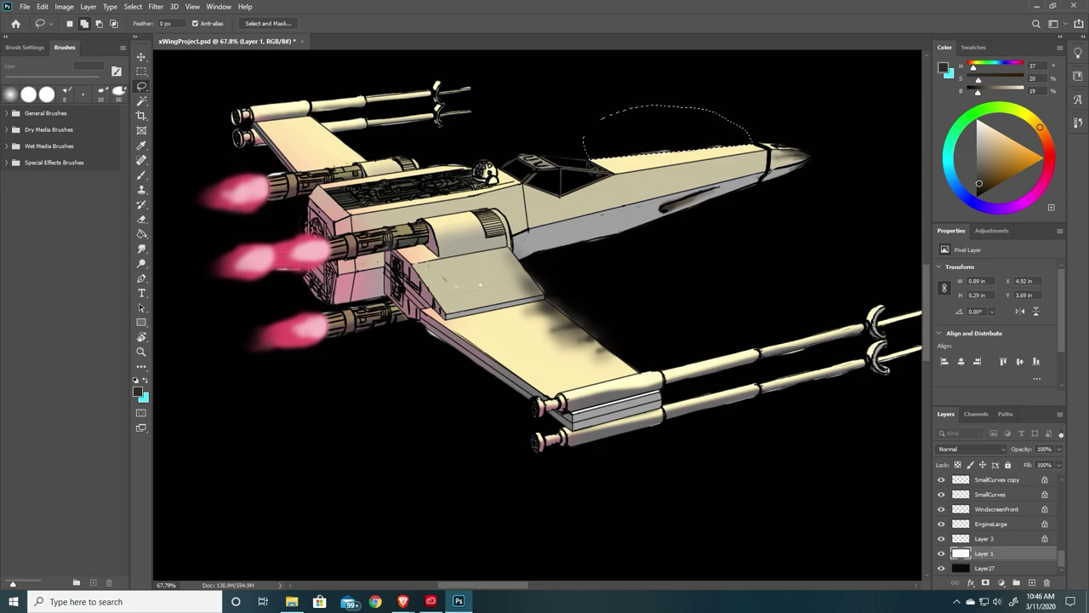
mouse_move(425, 160)
left_mouse_down("shift")
mouse_move(439, 155)
mouse_move(451, 176)
mouse_move(432, 158)
mouse_move(445, 175)
mouse_move(460, 158)
mouse_move(474, 175)
mouse_move(432, 159)
mouse_move(499, 170)
mouse_move(483, 153)
mouse_move(473, 159)
mouse_move(522, 165)
mouse_move(533, 152)
mouse_move(538, 164)
mouse_move(531, 153)
left_mouse_up("shift")
mouse_move(369, 101)
left_mouse_down("shift")
mouse_move(414, 85)
mouse_move(441, 106)
left_mouse_up("shift")
mouse_move(377, 136)
left_mouse_down("shift")
mouse_move(372, 145)
mouse_move(418, 134)
left_mouse_up("shift")
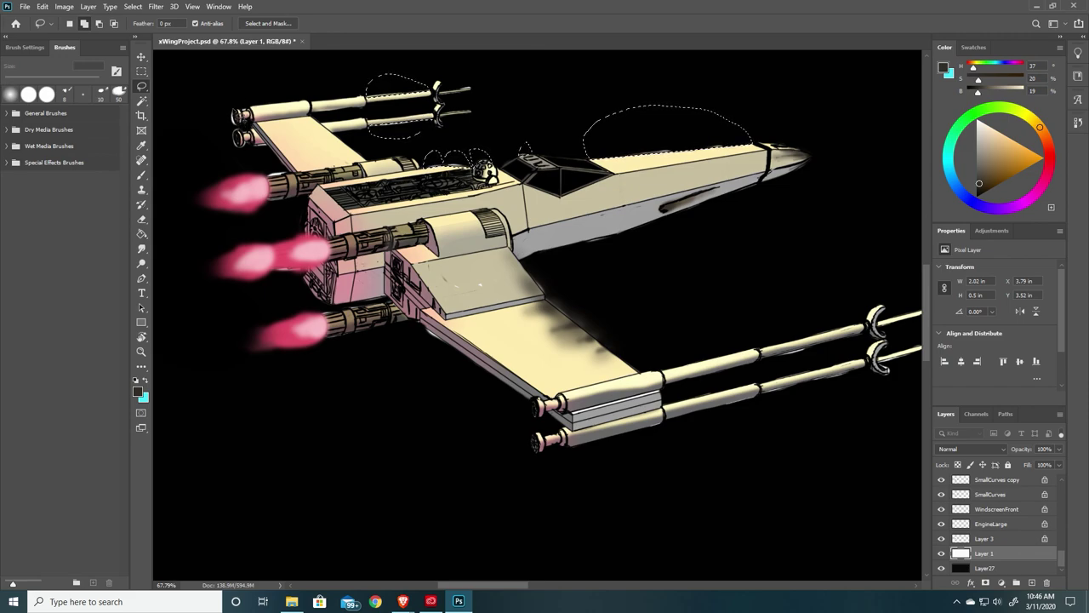
Add the outlines around the far cannons' rear ends, near wing's edges, near cannon barrels and lower engine to the lasso selection
mouse_move(237, 121)
left_mouse_down("shift")
mouse_move(246, 138)
mouse_move(225, 112)
mouse_move(239, 150)
mouse_move(251, 120)
mouse_move(240, 146)
mouse_move(249, 158)
mouse_move(235, 133)
mouse_move(245, 150)
left_mouse_up("shift")
left_click_drag(425, 332, 454, 364)
mouse_move(550, 303)
left_mouse_down()
mouse_move(573, 311)
mouse_move(582, 330)
left_mouse_up()
left_click_drag(525, 266, 555, 305)
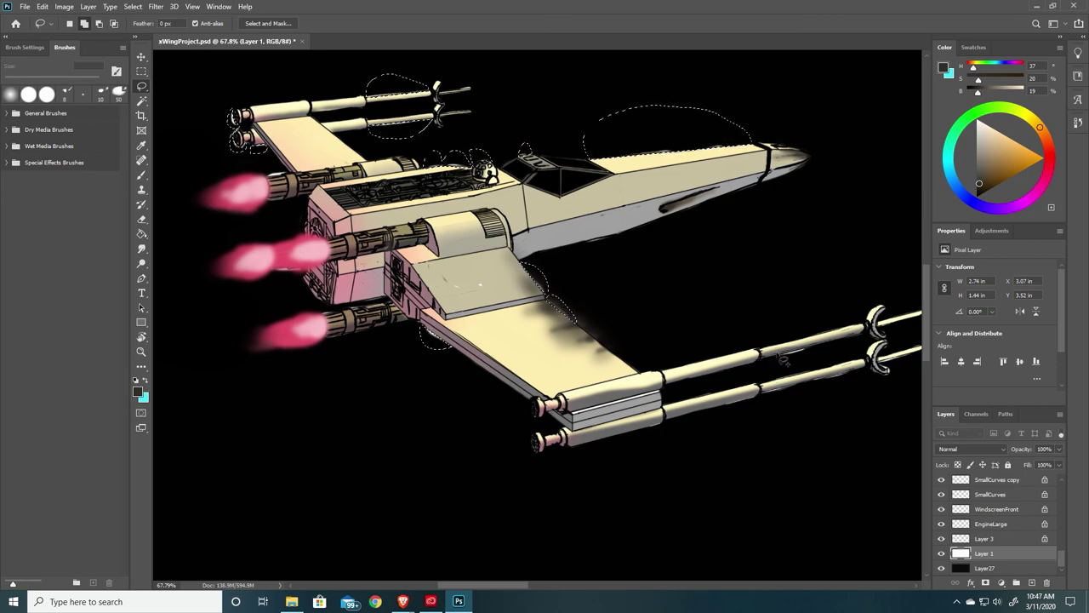
mouse_move(769, 362)
left_mouse_down()
mouse_move(787, 376)
mouse_move(821, 351)
mouse_move(808, 349)
mouse_move(819, 393)
mouse_move(843, 396)
mouse_move(859, 383)
mouse_move(851, 373)
left_mouse_up()
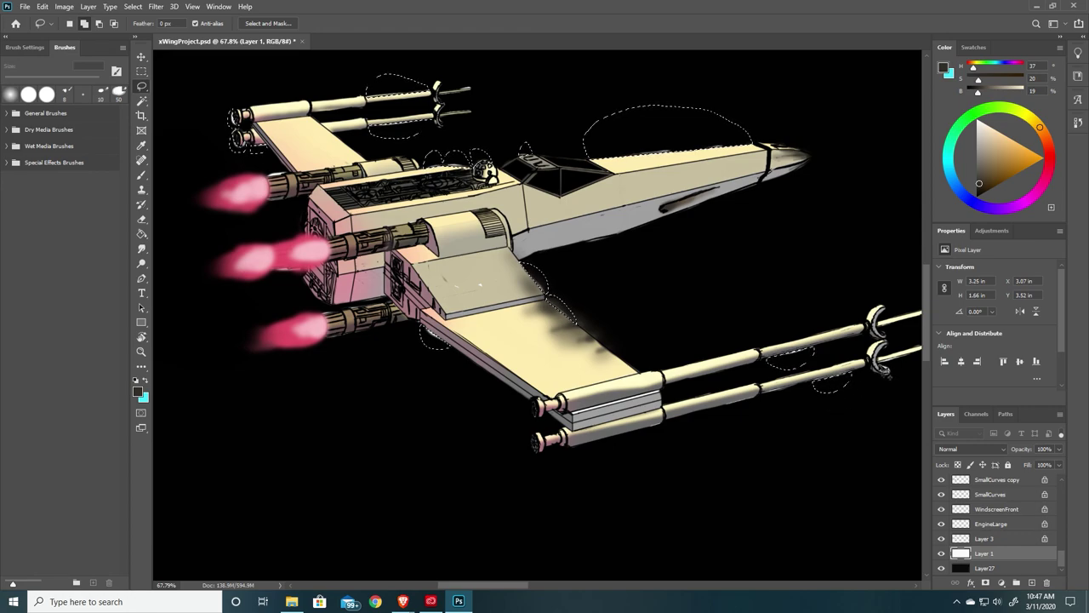
mouse_move(895, 383)
left_mouse_down()
mouse_move(884, 393)
mouse_move(900, 374)
mouse_move(867, 391)
mouse_move(862, 411)
mouse_move(883, 368)
left_mouse_up()
left_click_drag(344, 342, 376, 336)
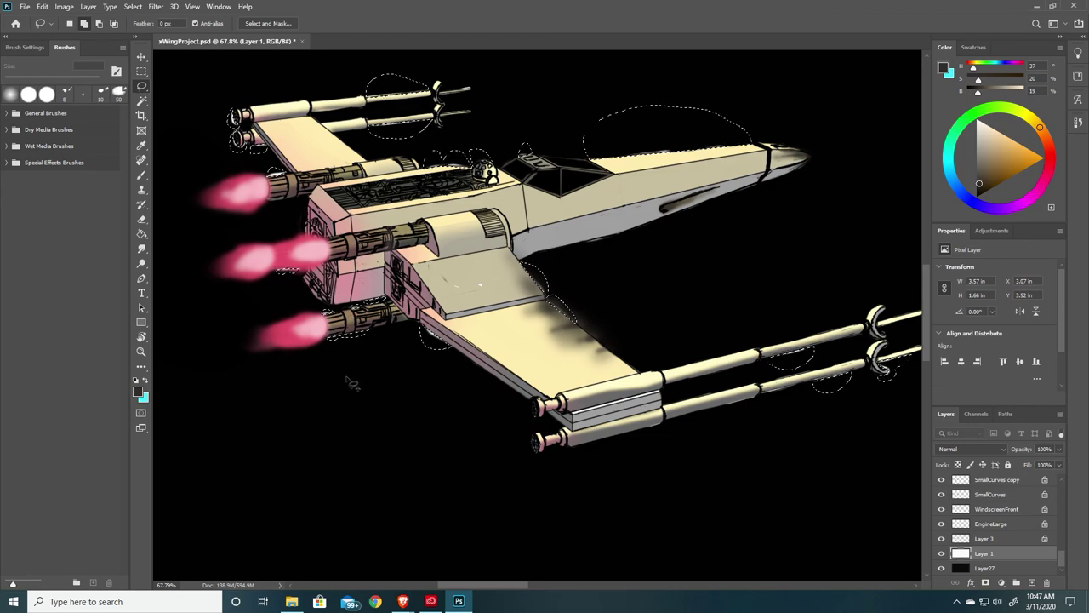
Add the background patches beneath the fuselage and below the nose tip to the lasso selection
key("shift")
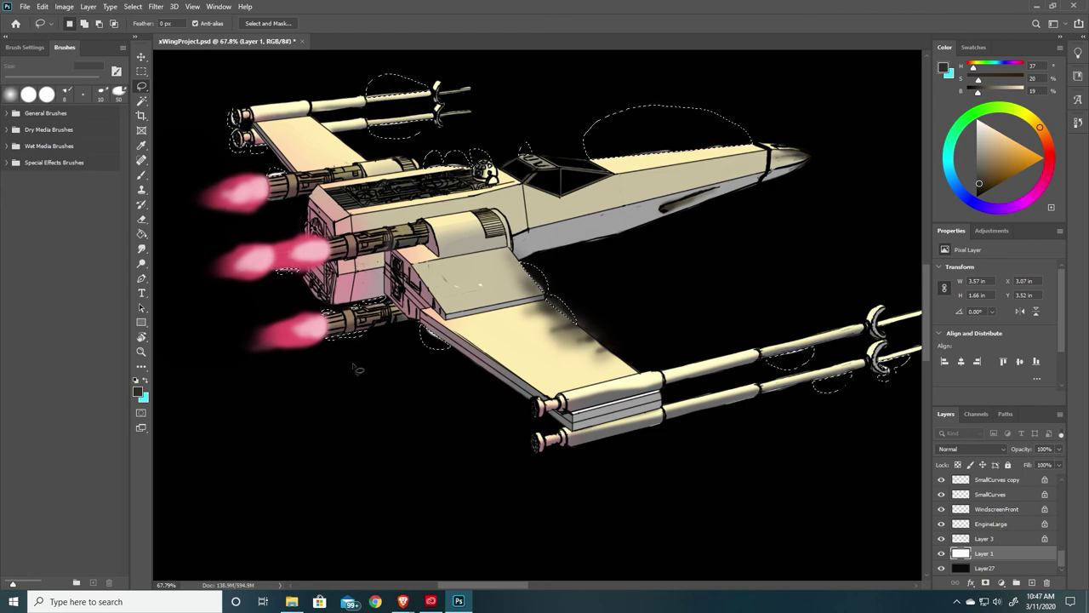
key("shift")
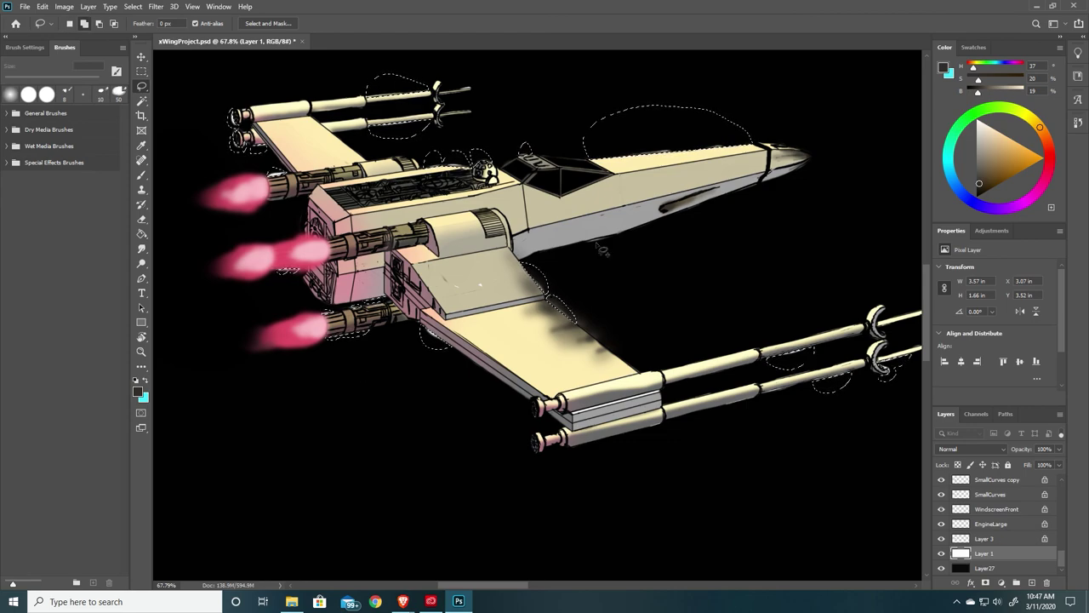
mouse_move(592, 248)
left_mouse_down("shift")
mouse_move(623, 254)
mouse_move(626, 242)
mouse_move(614, 247)
left_mouse_up("shift")
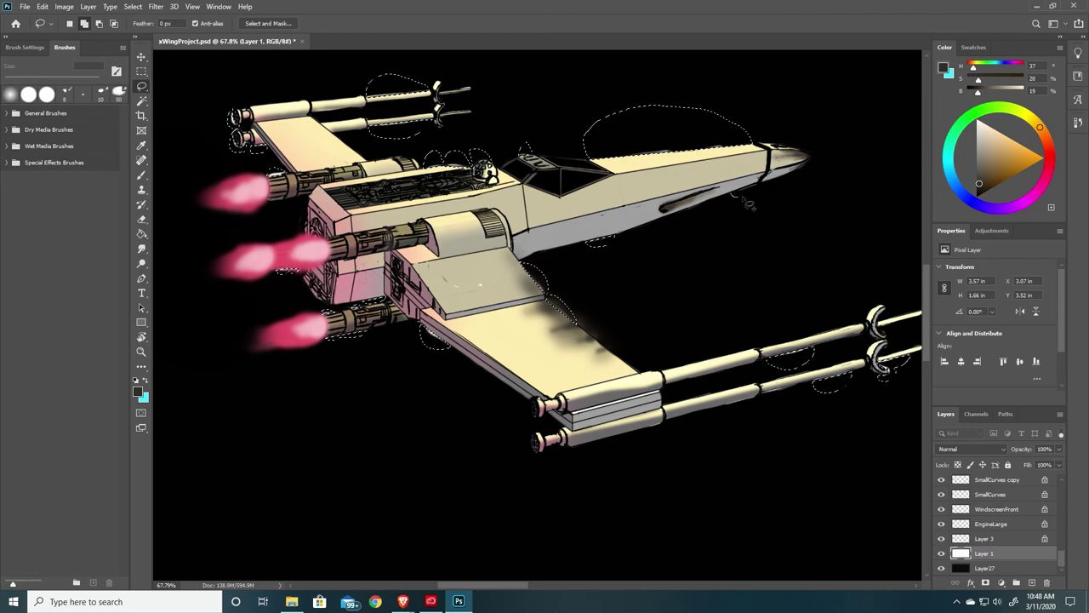
mouse_move(764, 191)
left_mouse_down("shift")
mouse_move(818, 168)
mouse_move(803, 182)
left_mouse_up("shift")
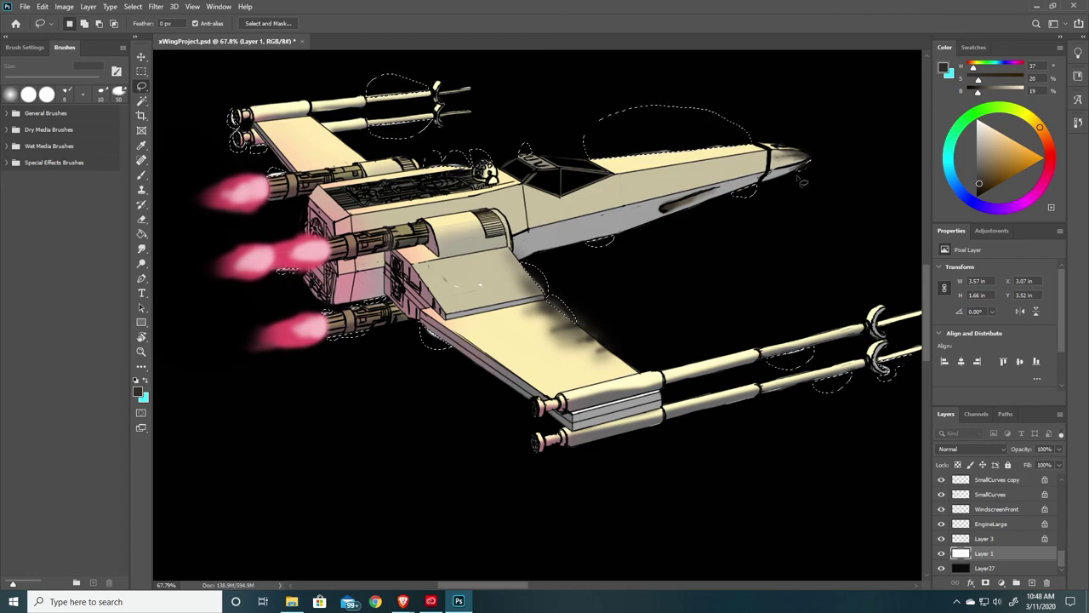
left_click_drag(802, 180, 800, 179)
Place the selected areas on a new layer named Re-Black
key("ctrl+shift+n")
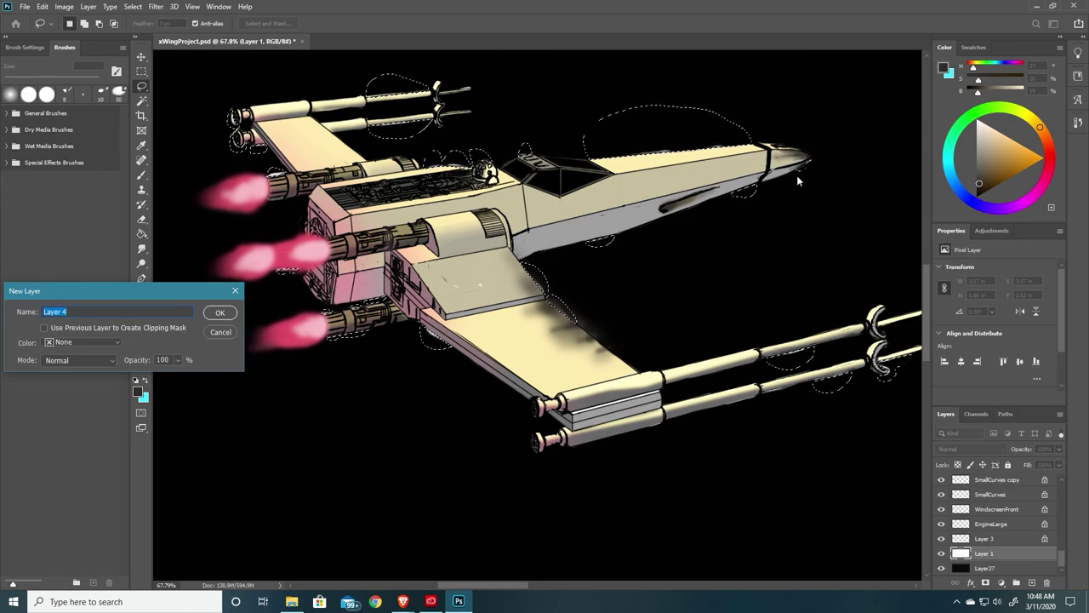
type("Re-Black")
key("Return")
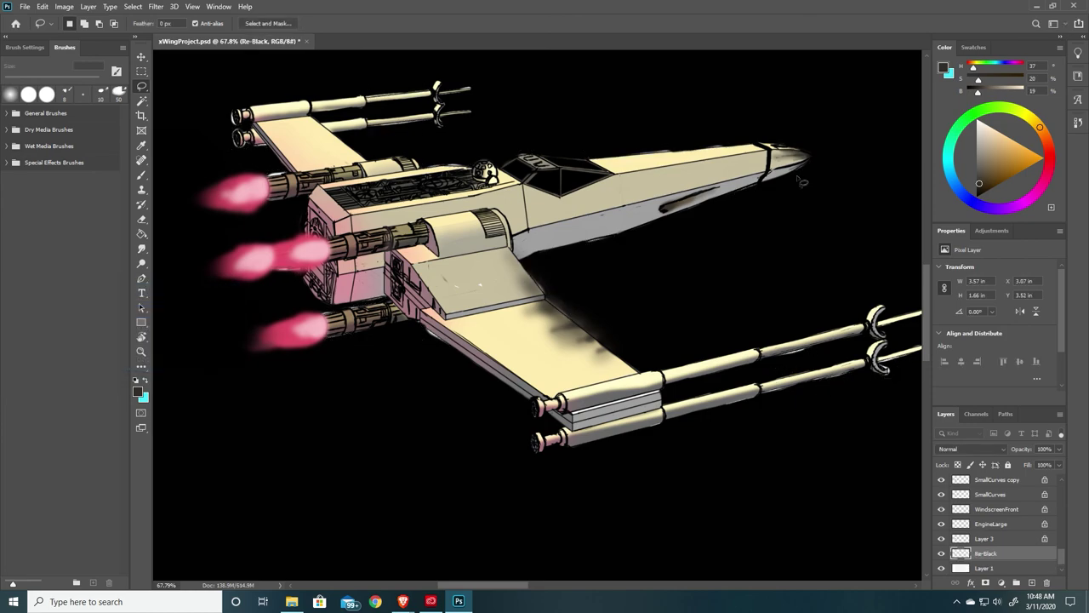
Lock the Re-Black layer's transparent pixels and cover its patches in pure black with the Paint Bucket and a 1288 px brush
left_click(141, 234)
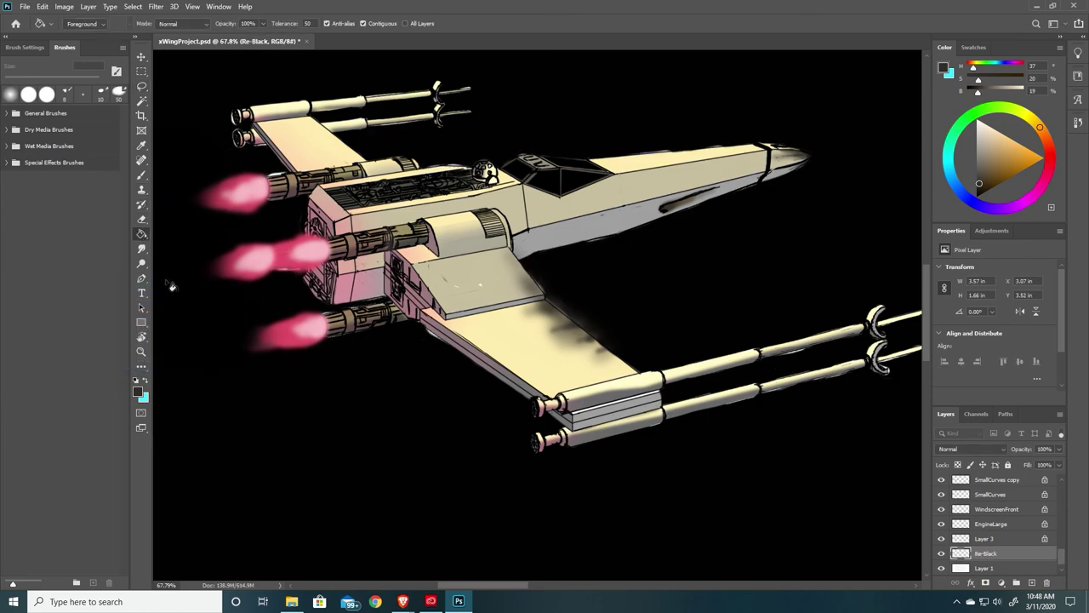
left_click(977, 197)
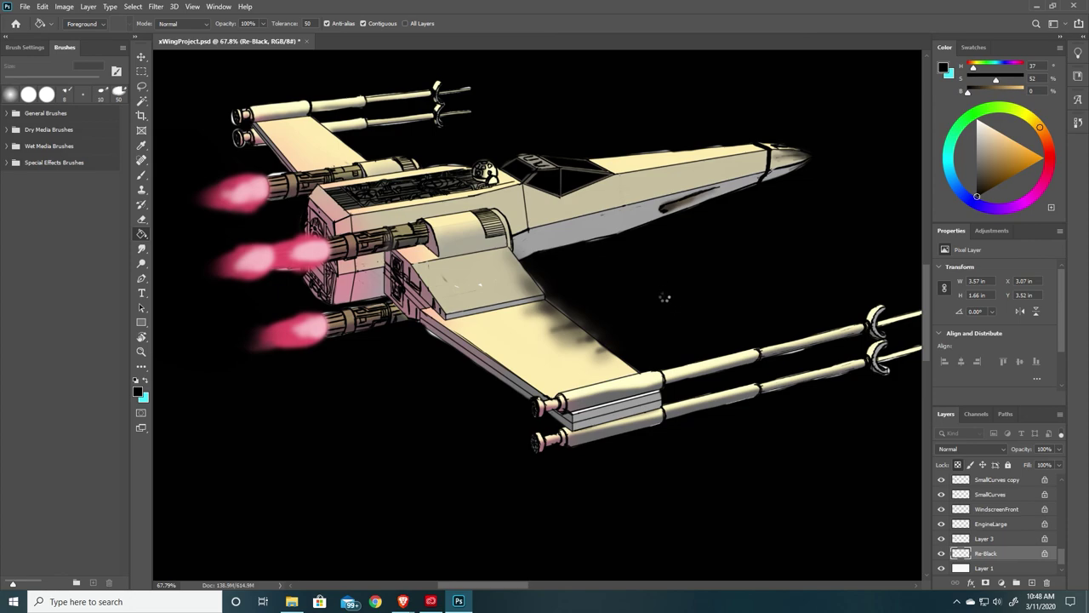
right_click(597, 237)
left_click(596, 239)
key("b")
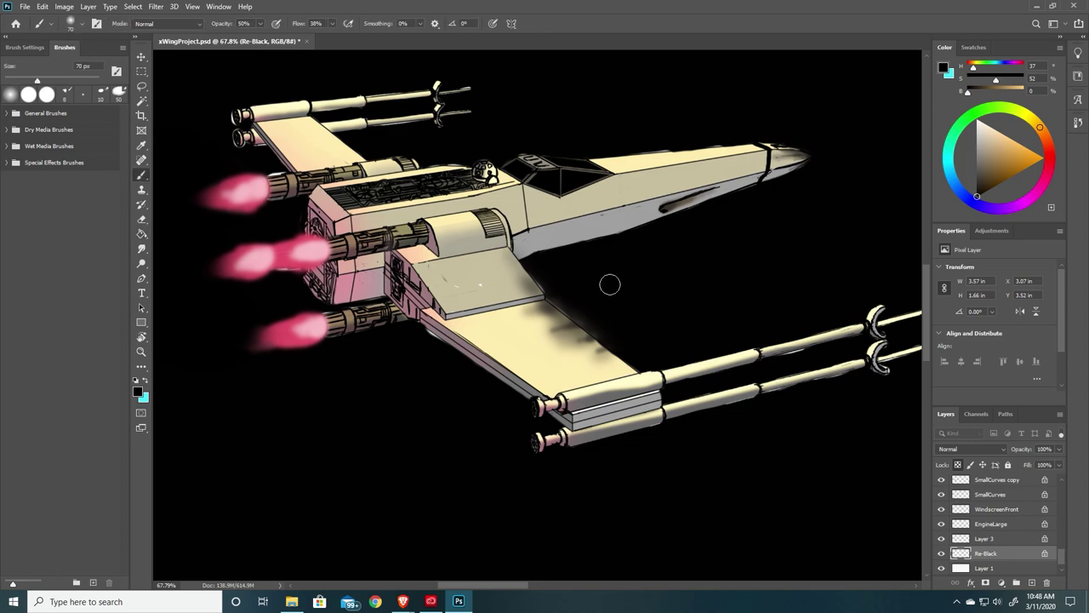
right_click_drag(553, 287, 783, 262, "alt")
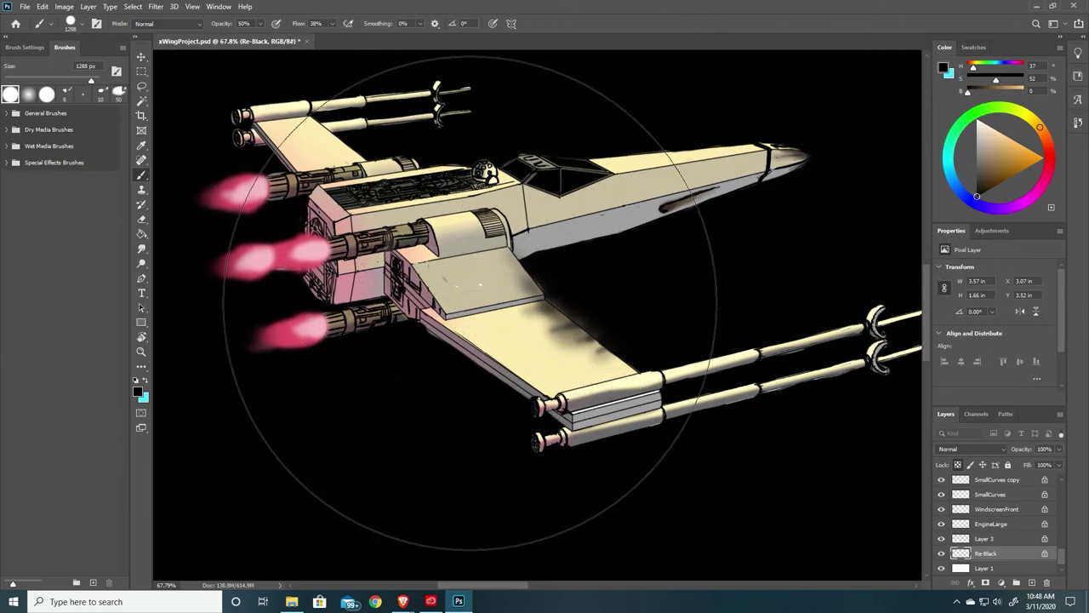
scroll(477, 315, "down", 3, "alt")
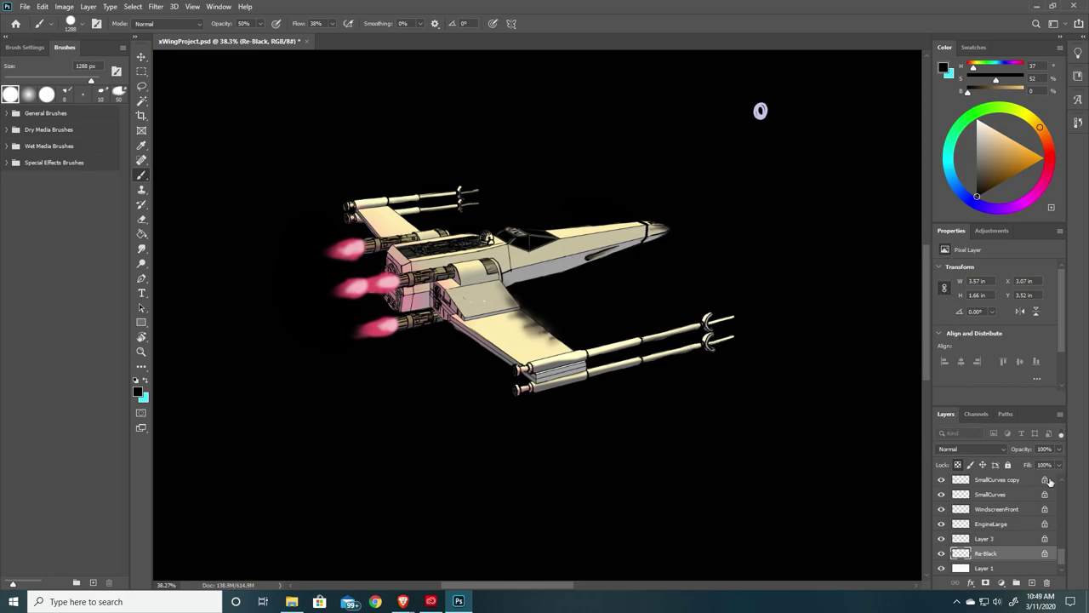
Make the Grunge layer active for work with the Eraser
left_click_drag(1061, 553, 1063, 525)
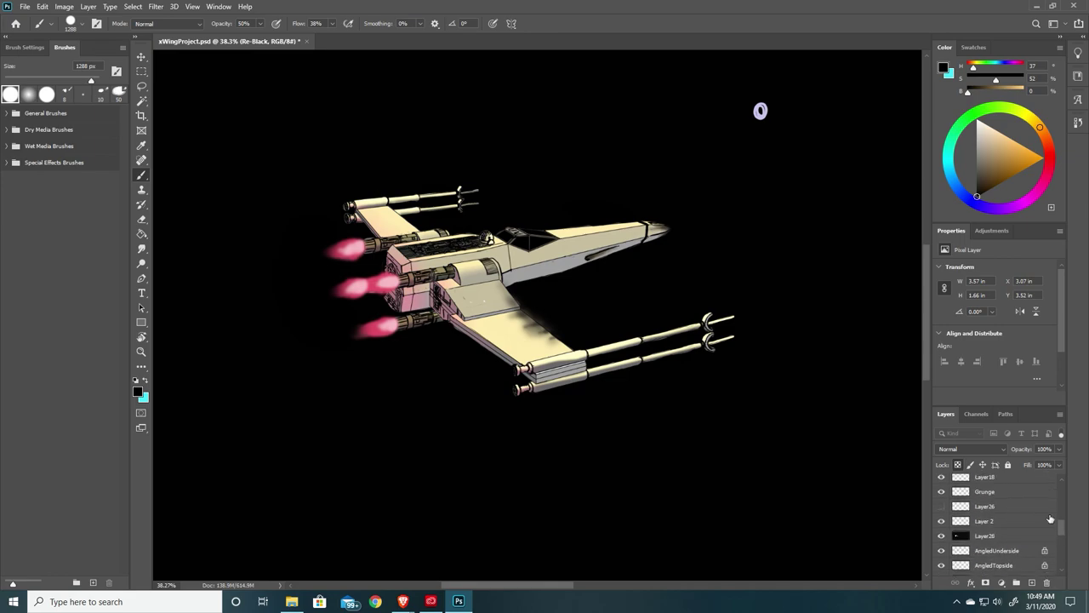
left_click(1001, 494)
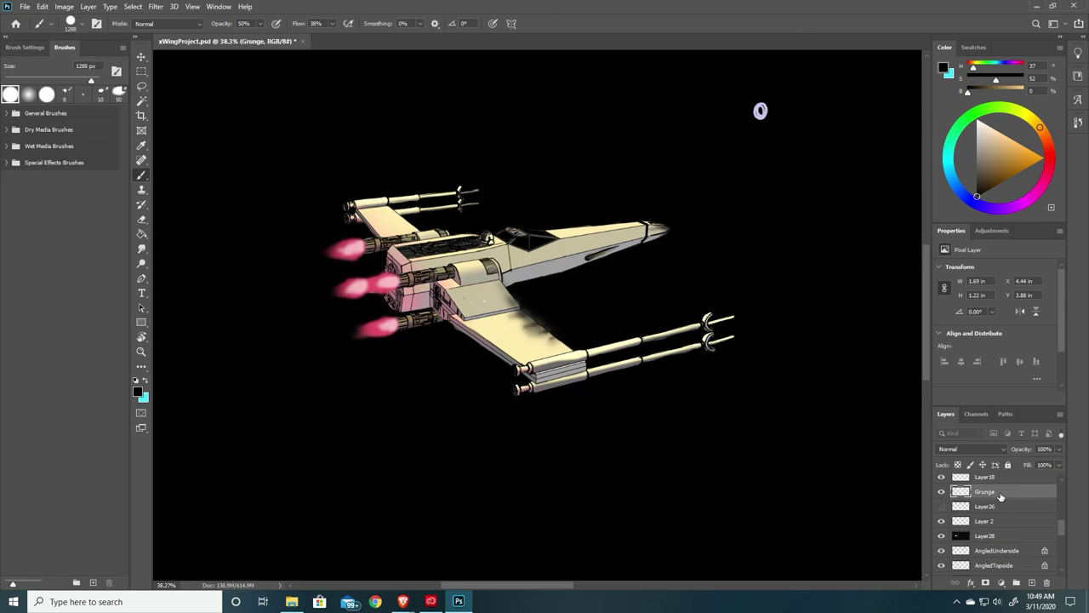
key("e")
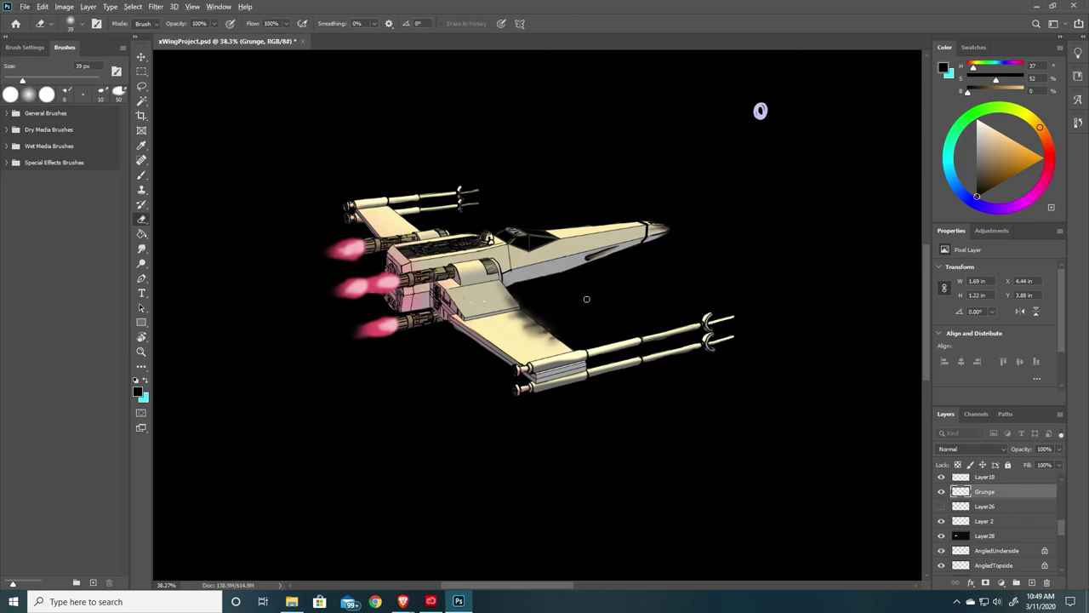
Try erasing the grime overspill beyond the near wing's leading edge with a 39 px eraser, and undo the erasing
scroll(562, 299, "up", 5, "alt")
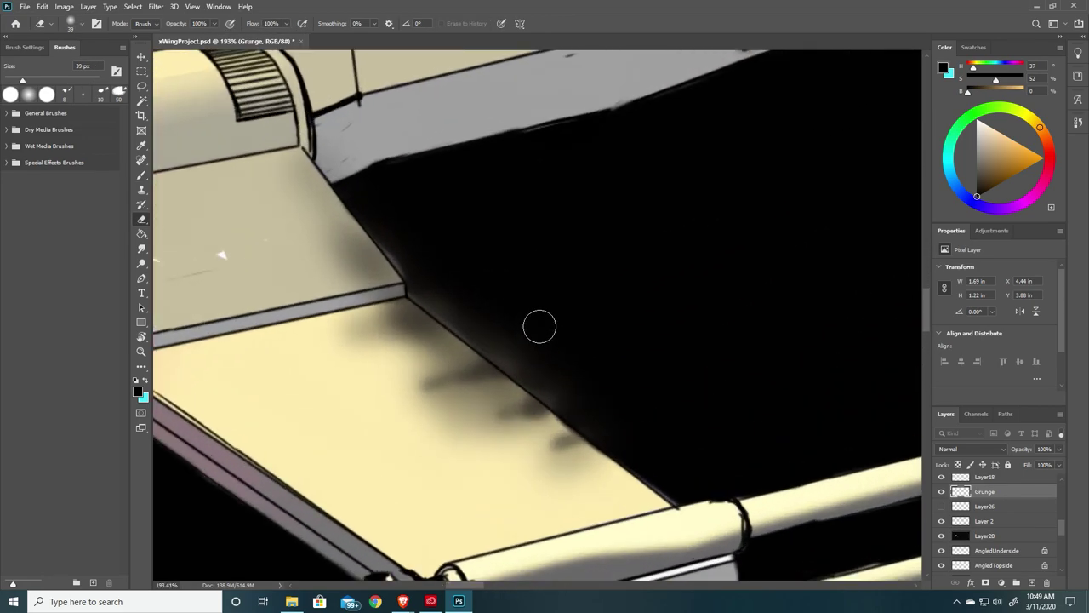
mouse_move(540, 327)
left_mouse_down()
mouse_move(517, 312)
mouse_move(520, 353)
mouse_move(488, 331)
mouse_move(576, 406)
mouse_move(530, 321)
mouse_move(452, 284)
mouse_move(433, 296)
mouse_move(450, 297)
mouse_move(399, 228)
left_mouse_up()
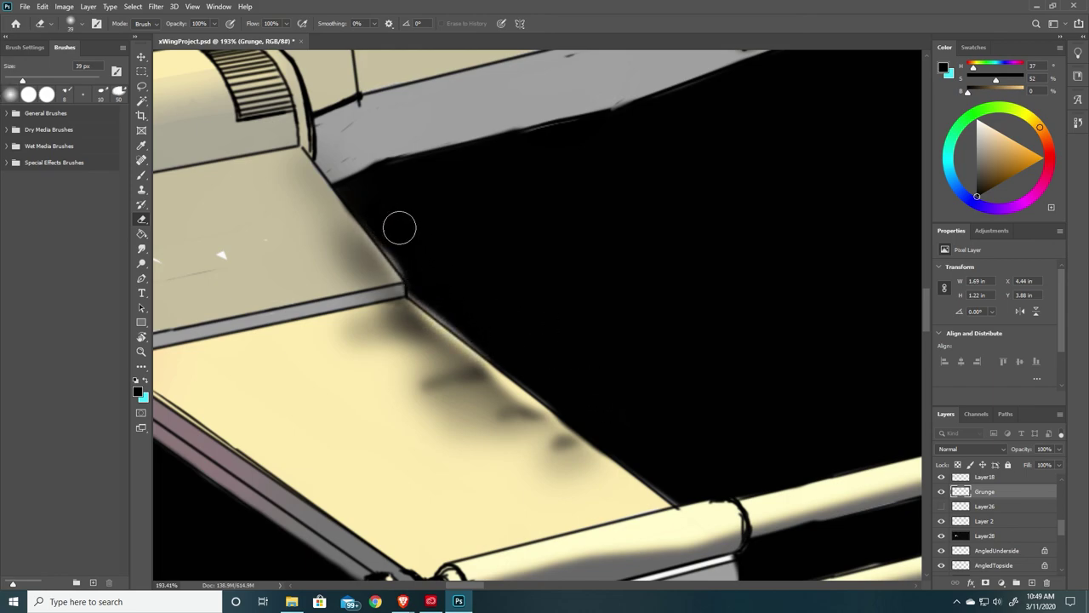
scroll(744, 224, "down", 8, "alt")
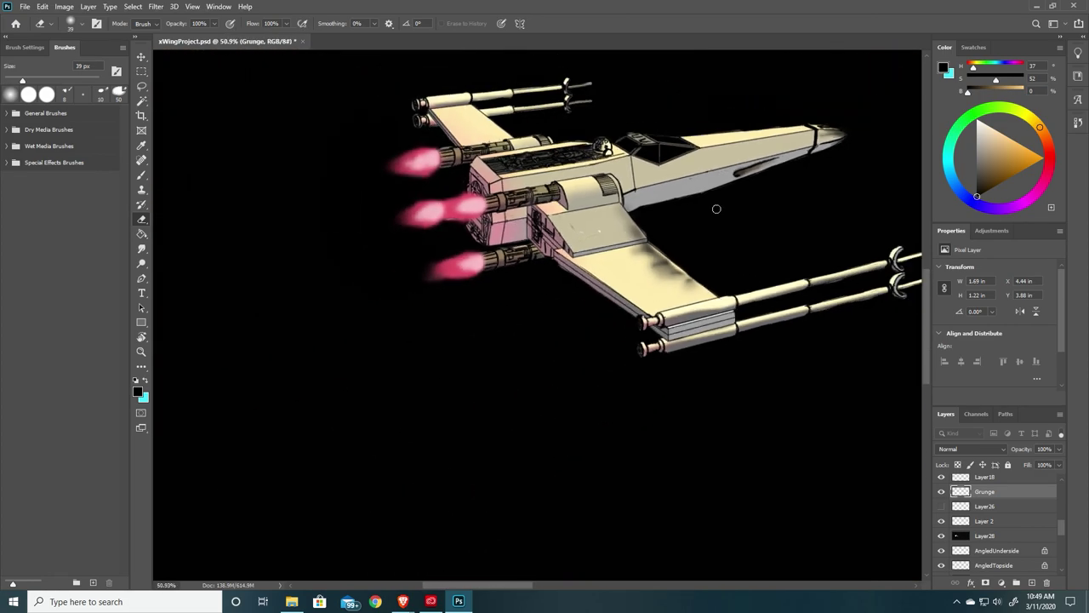
key("ctrl+z")
key("ctrl+z")
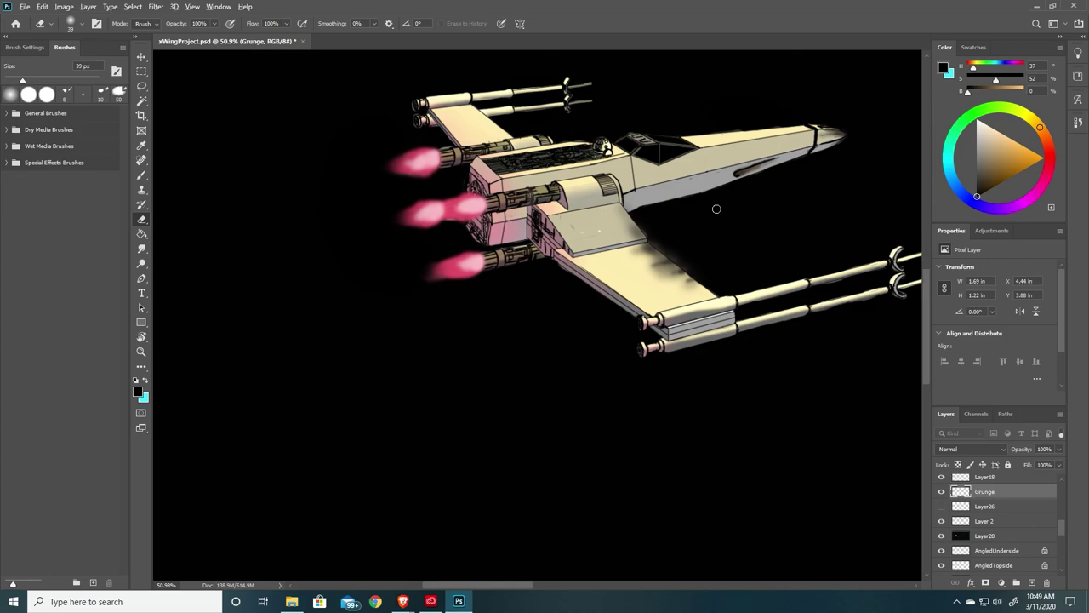
Reduce the eraser size to 15 px for finer cleanup of the Grunge layer
right_click_drag(717, 208, 714, 209, "alt")
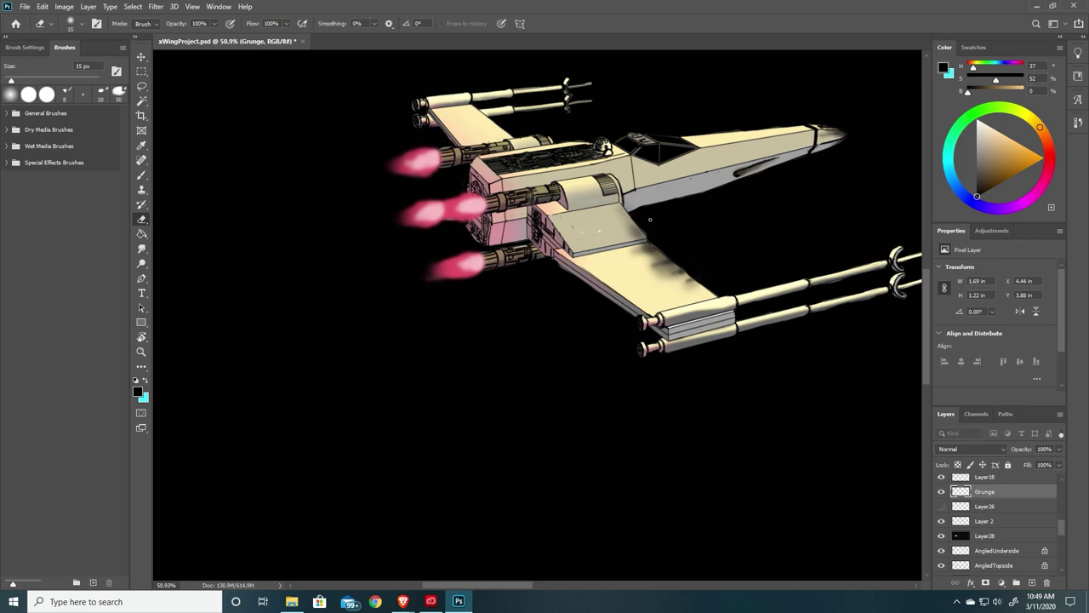
scroll(455, 410, "down", 2, "alt")
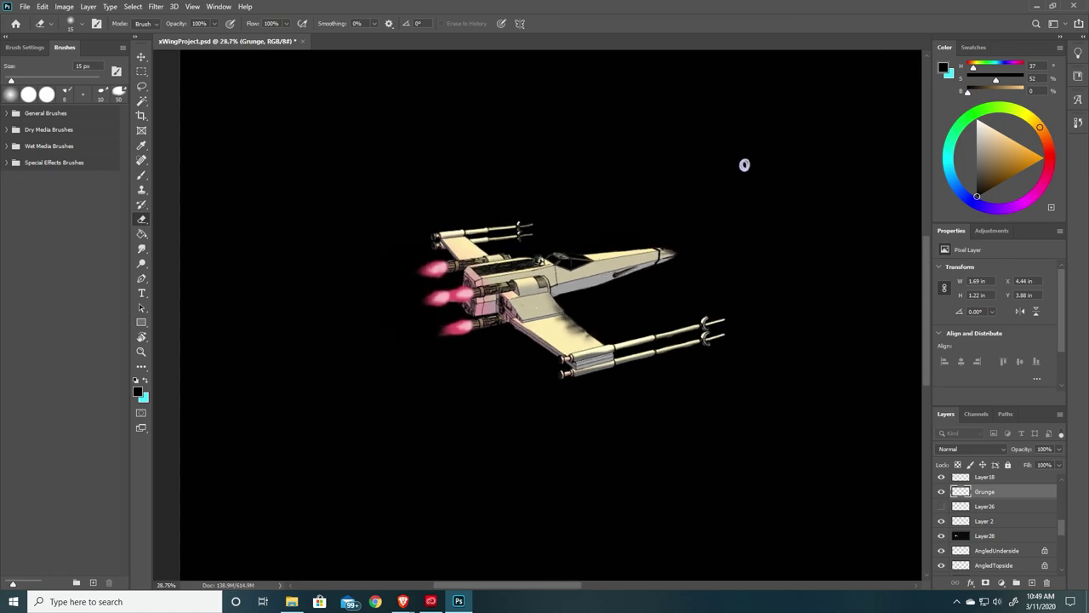
scroll(839, 83, "up", 3, "alt")
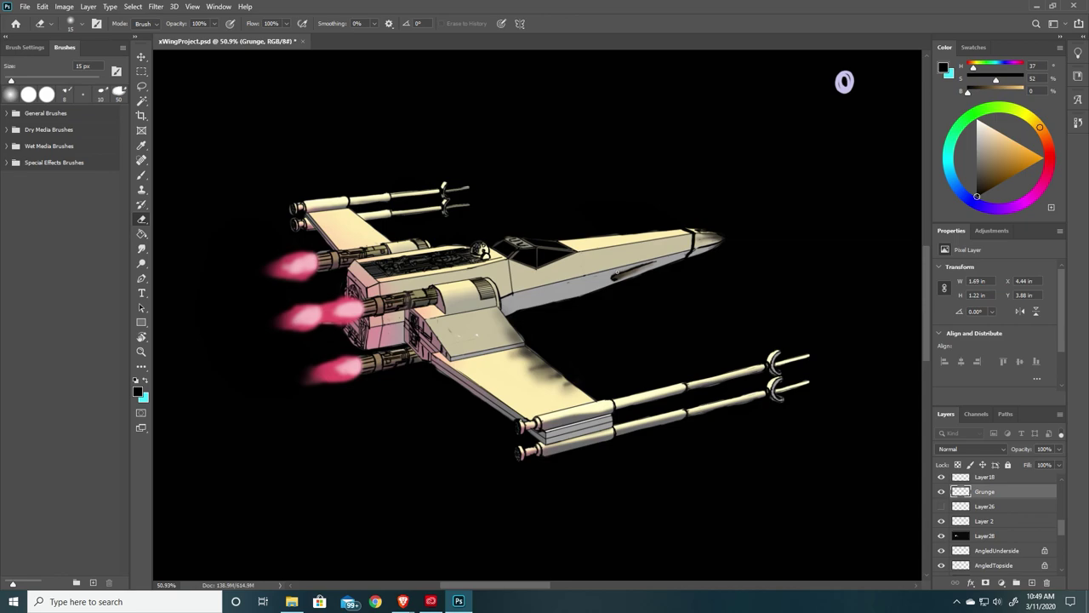